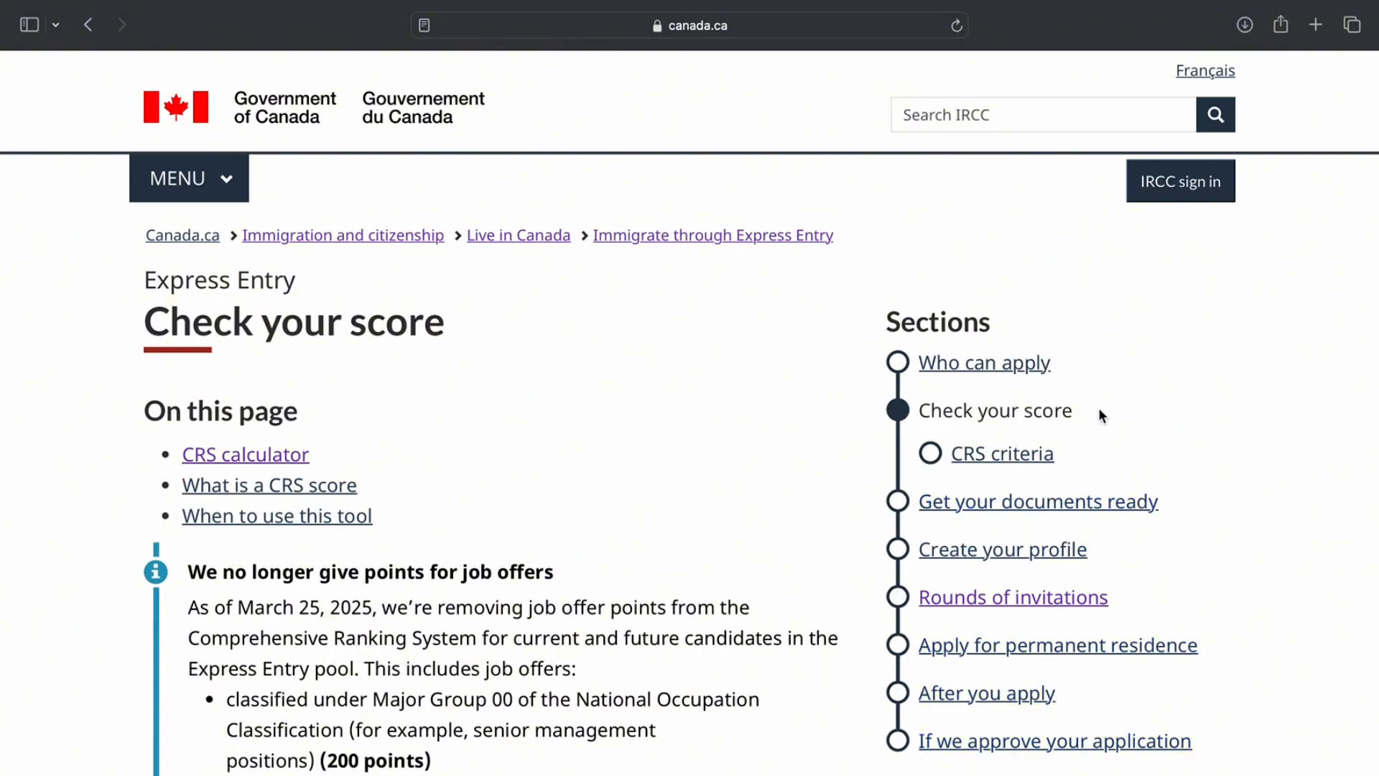
# Search the IRCC site for "crs calculator" and open the Express Entry: Comprehensive Ranking System (CRS) criteria result
pyautogui.click(1027, 116)
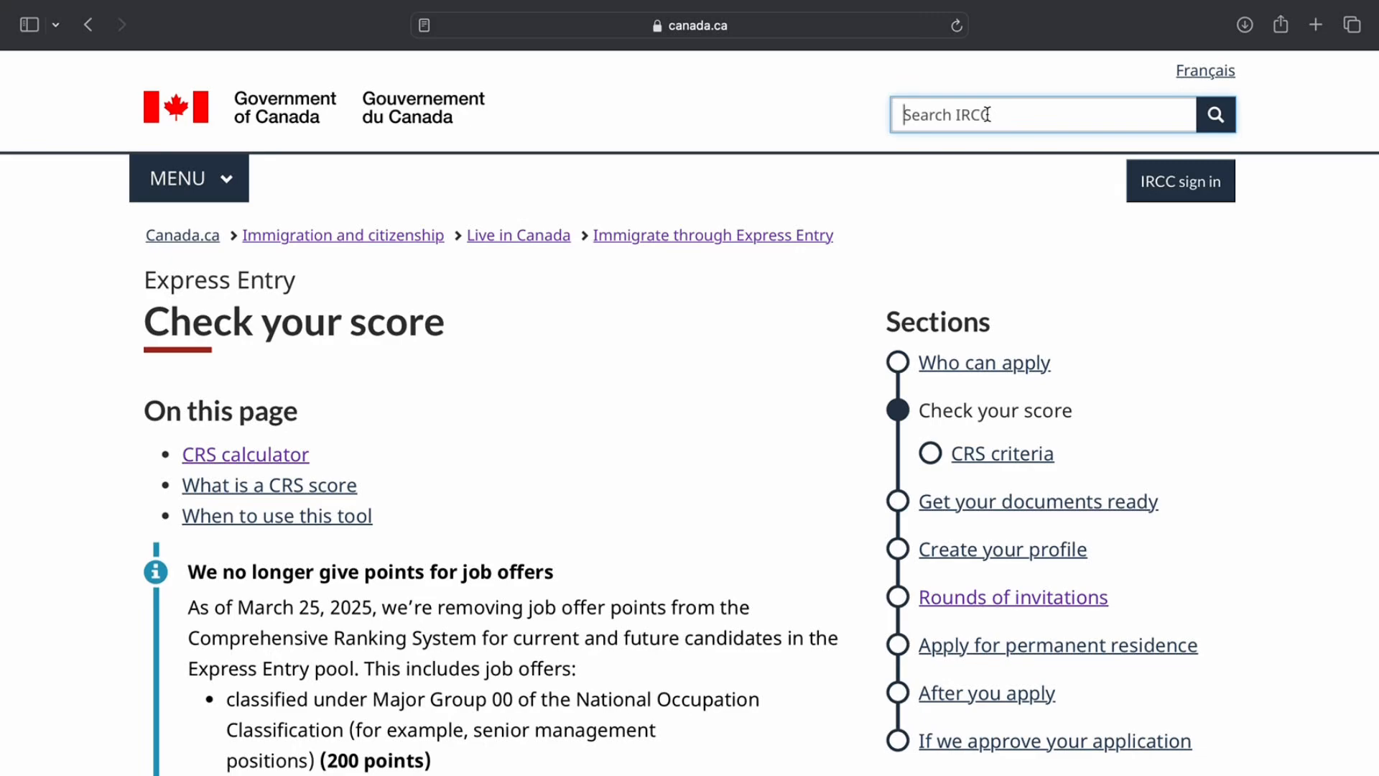
pyautogui.write('crs calculator')
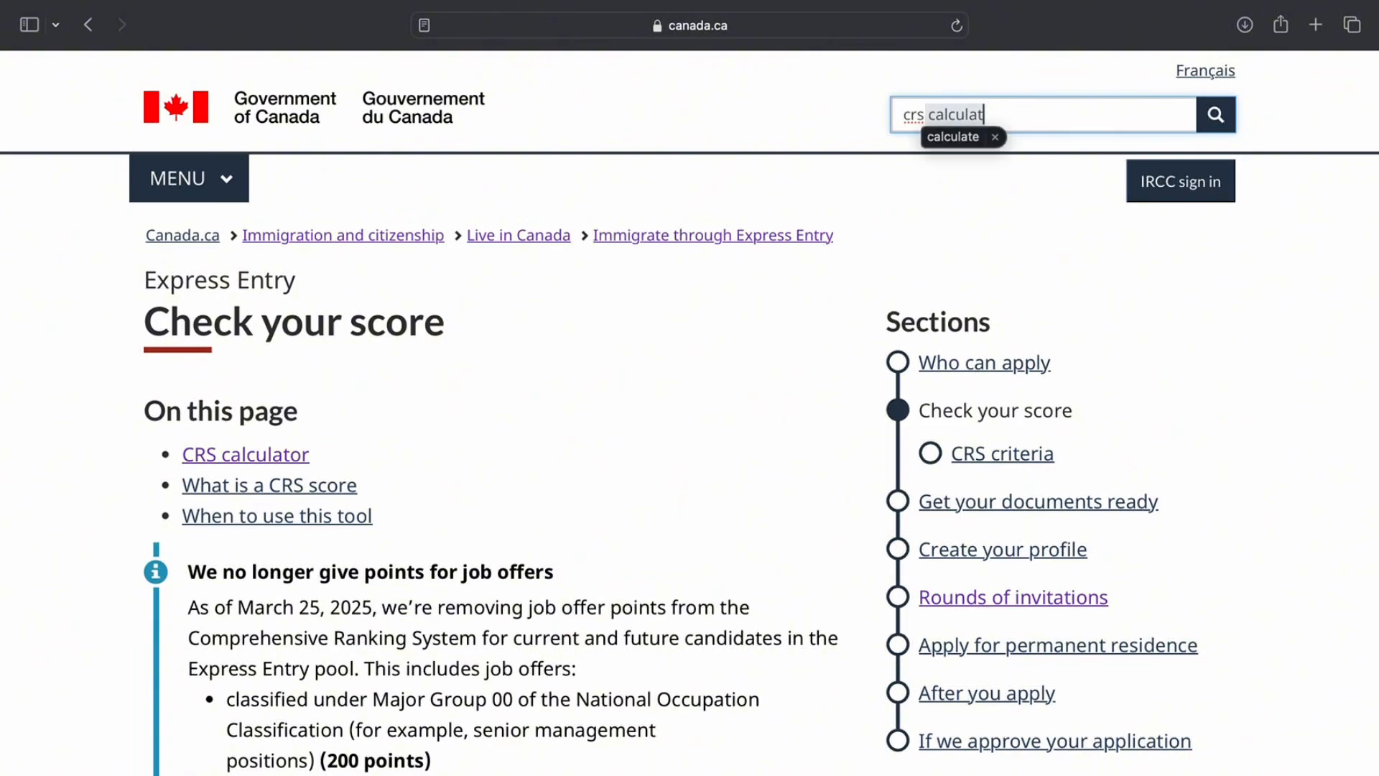
pyautogui.click(1215, 117)
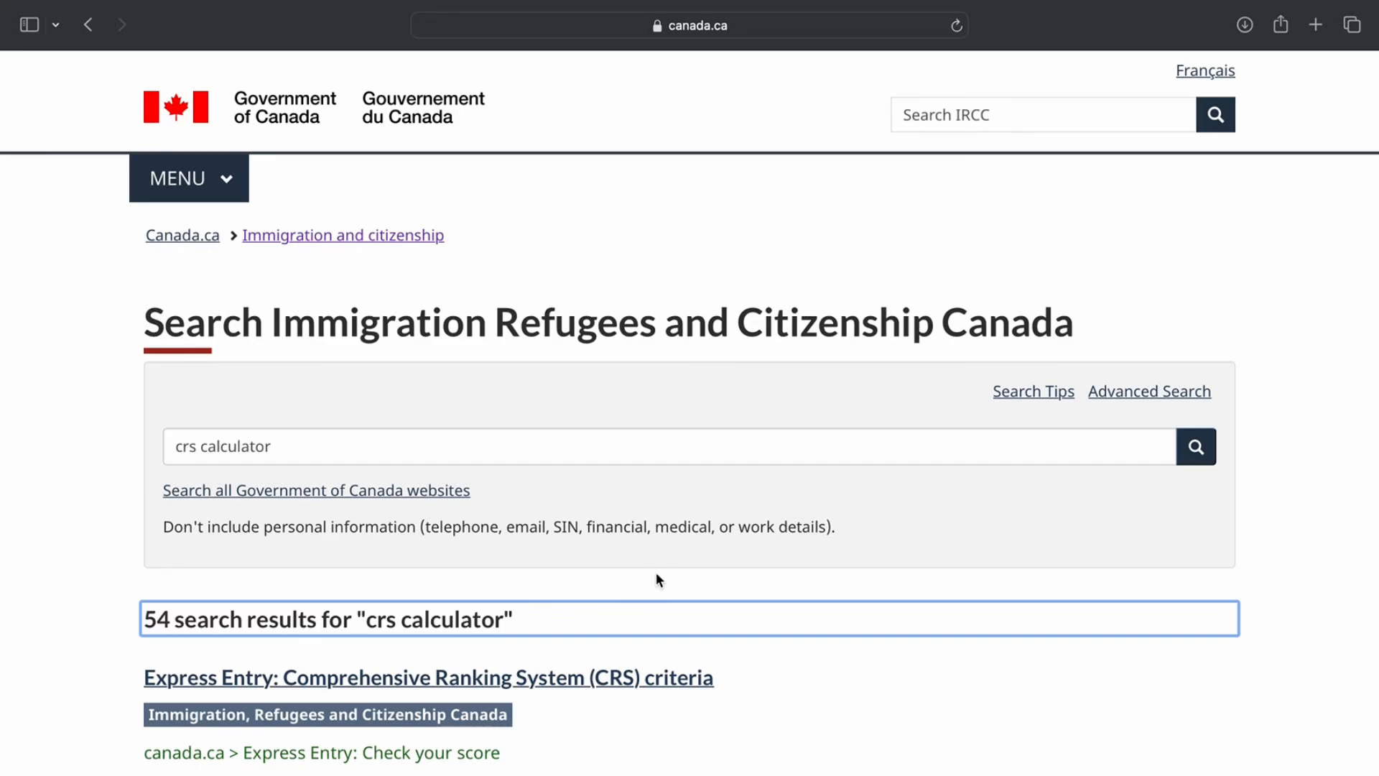
pyautogui.scroll(-2, 657, 574)
pyautogui.scroll(-8, 656, 579)
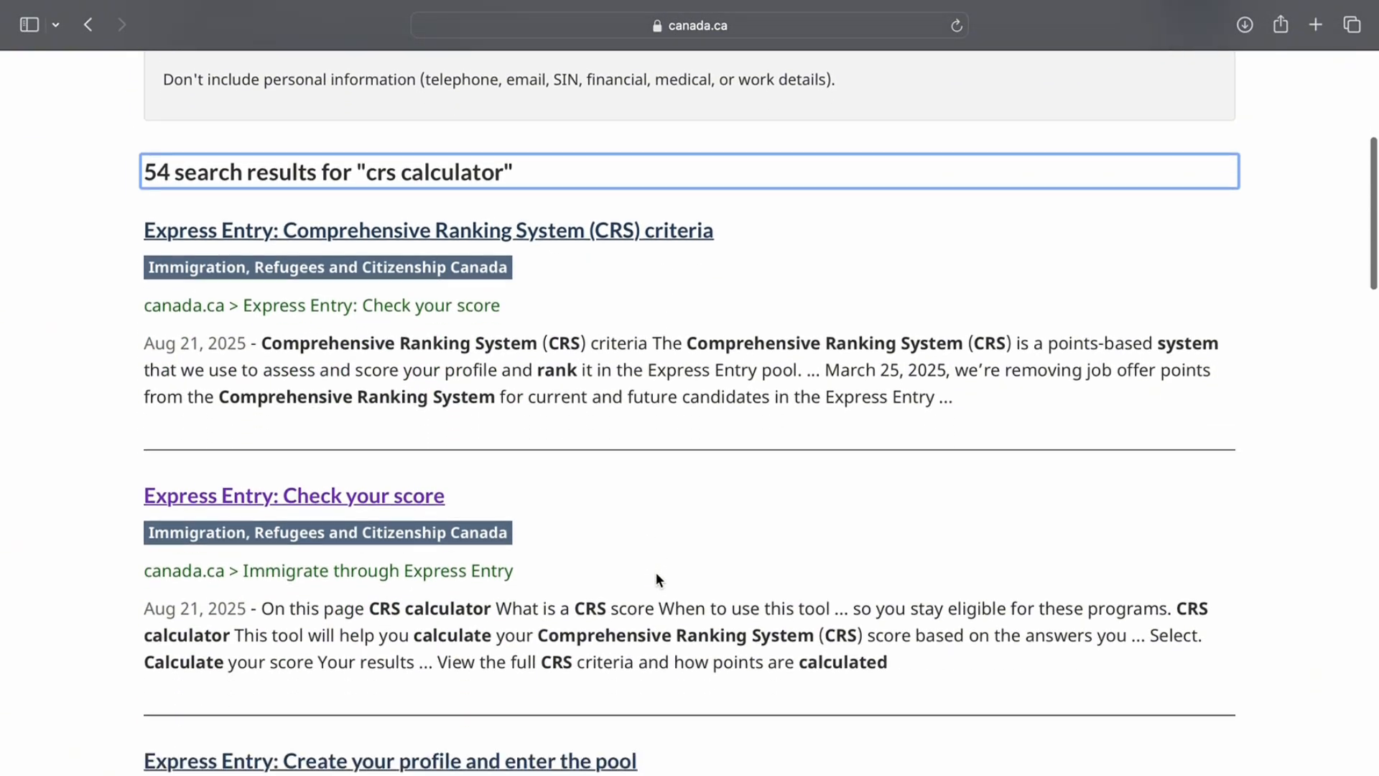
pyautogui.scroll(-11, 659, 563)
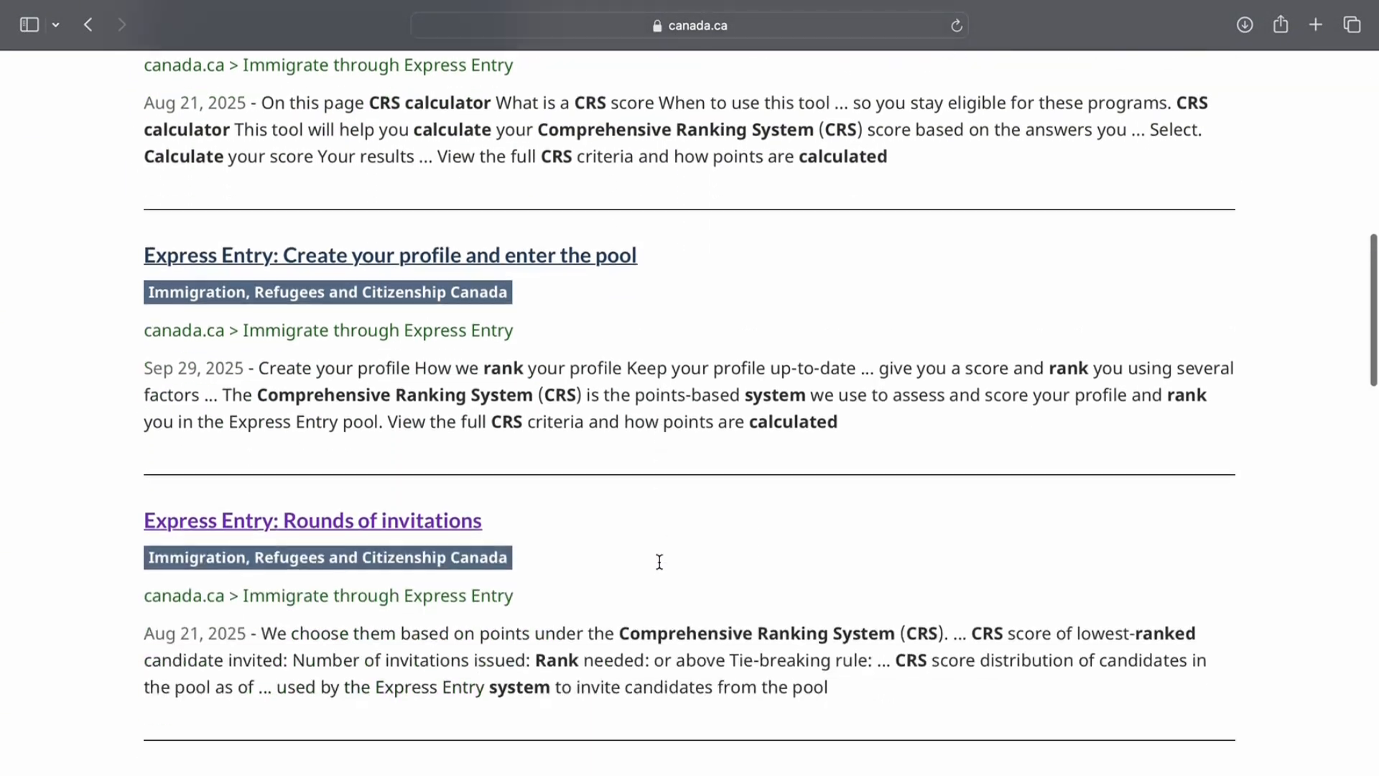
pyautogui.scroll(-7, 658, 560)
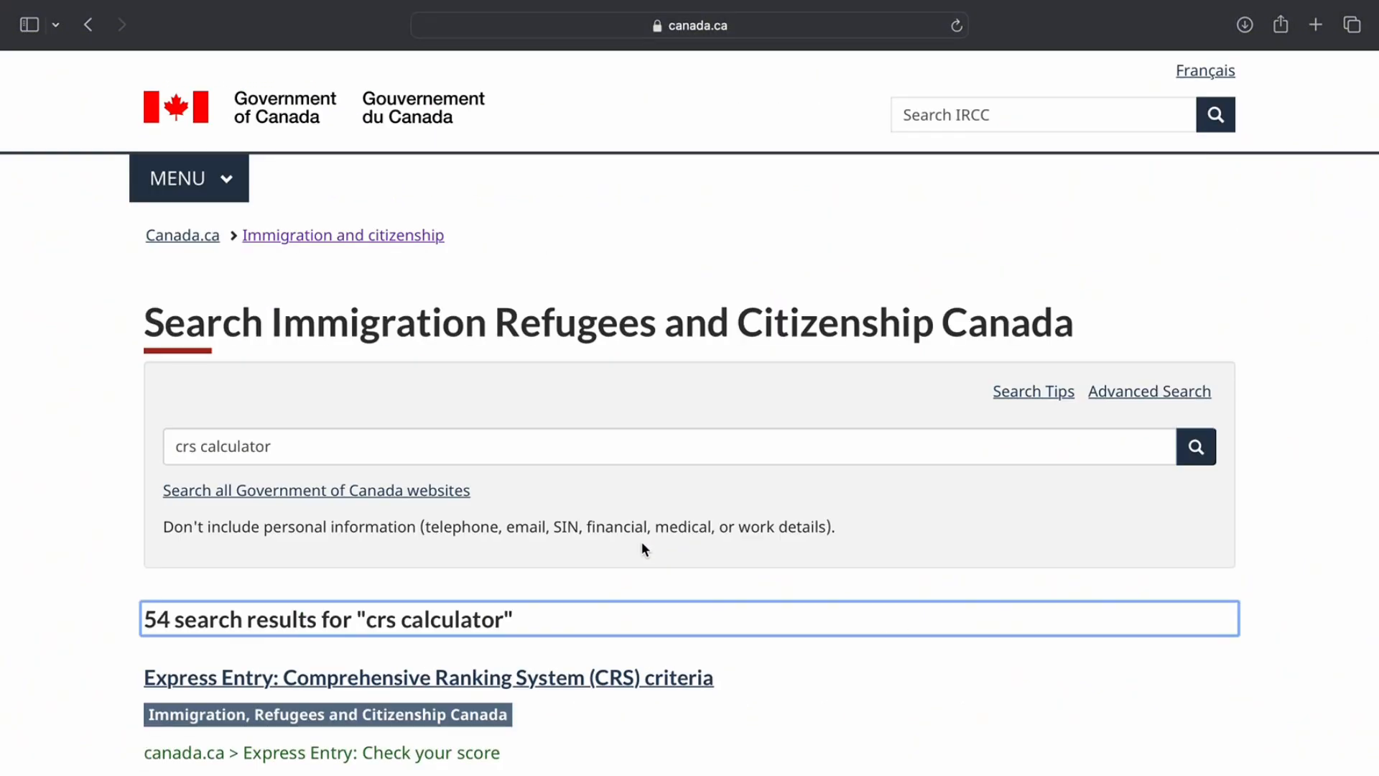
pyautogui.click(490, 679)
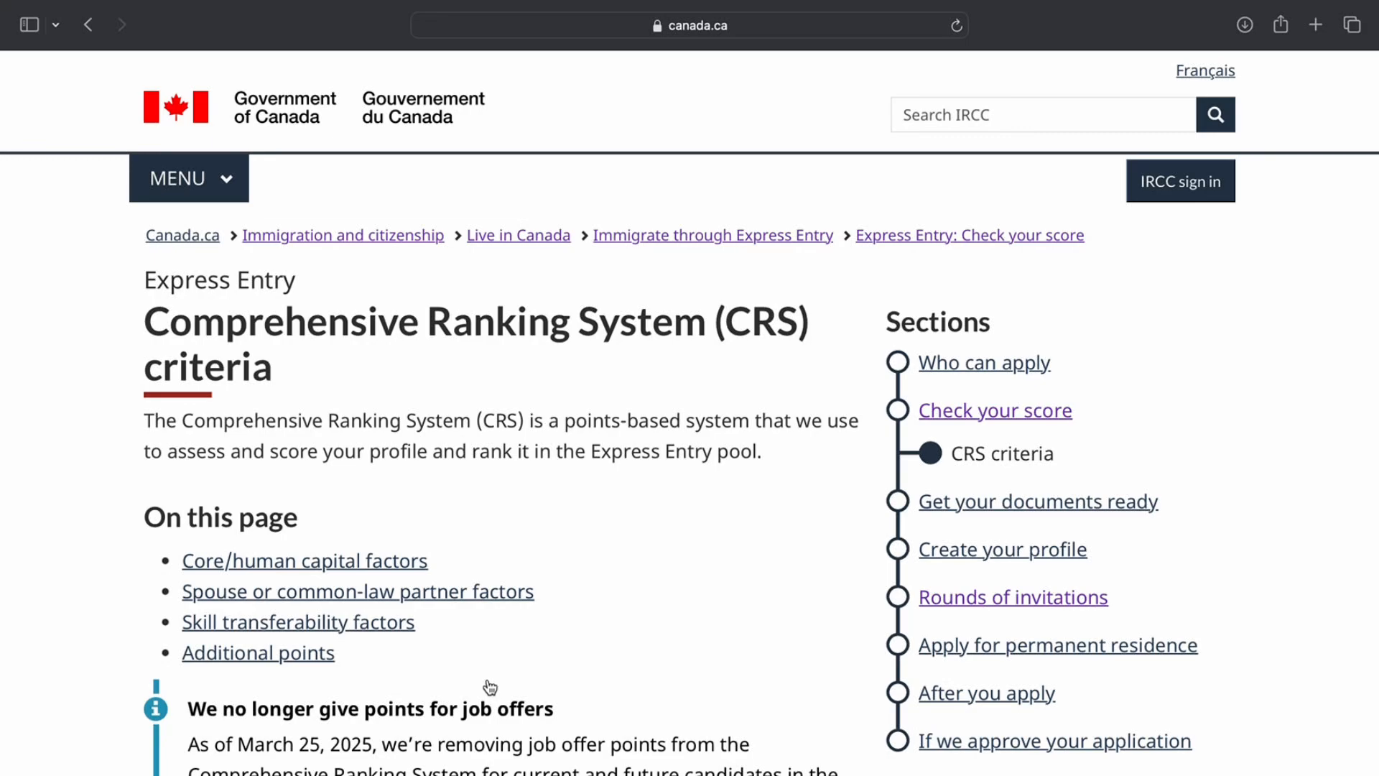
# Go to the Express Entry "Check your score" page and bring up its CRS calculator section
pyautogui.click(1010, 415)
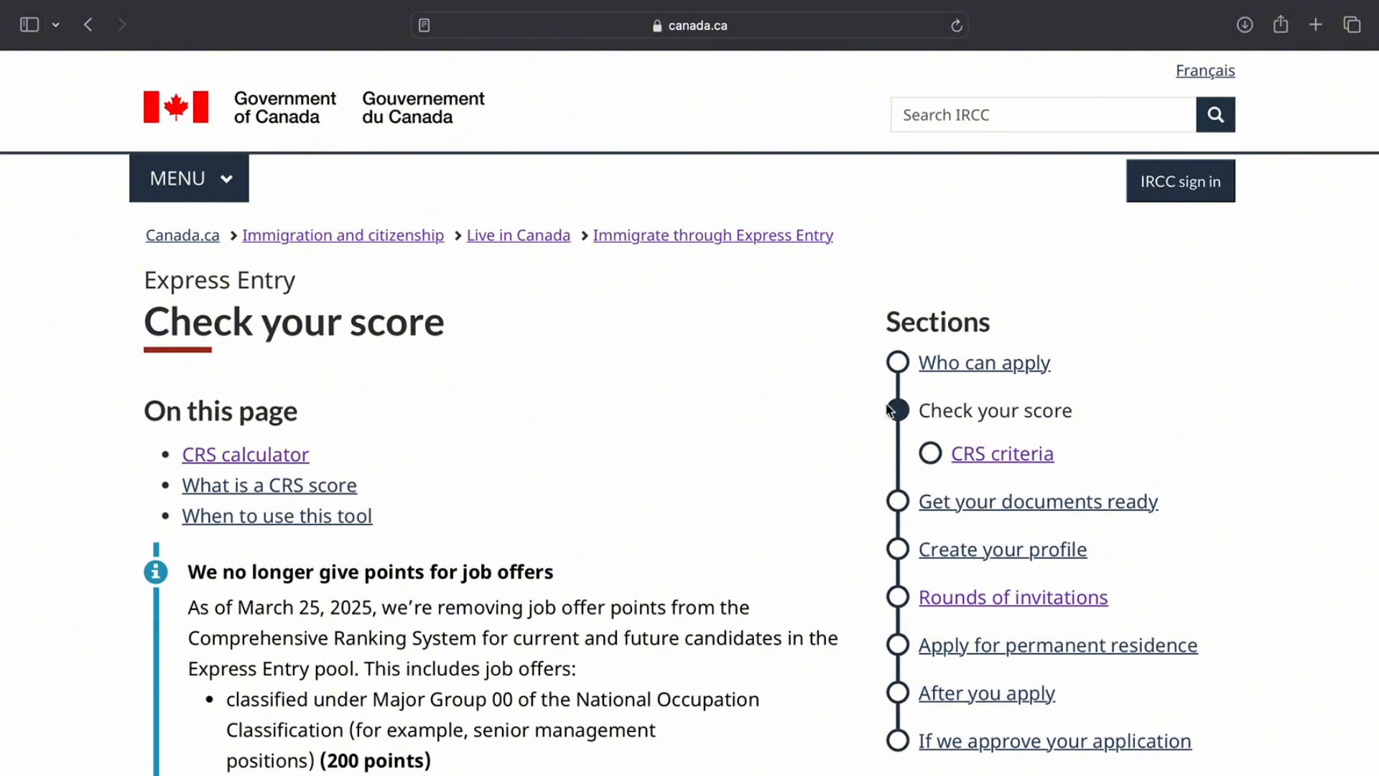
pyautogui.click(284, 459)
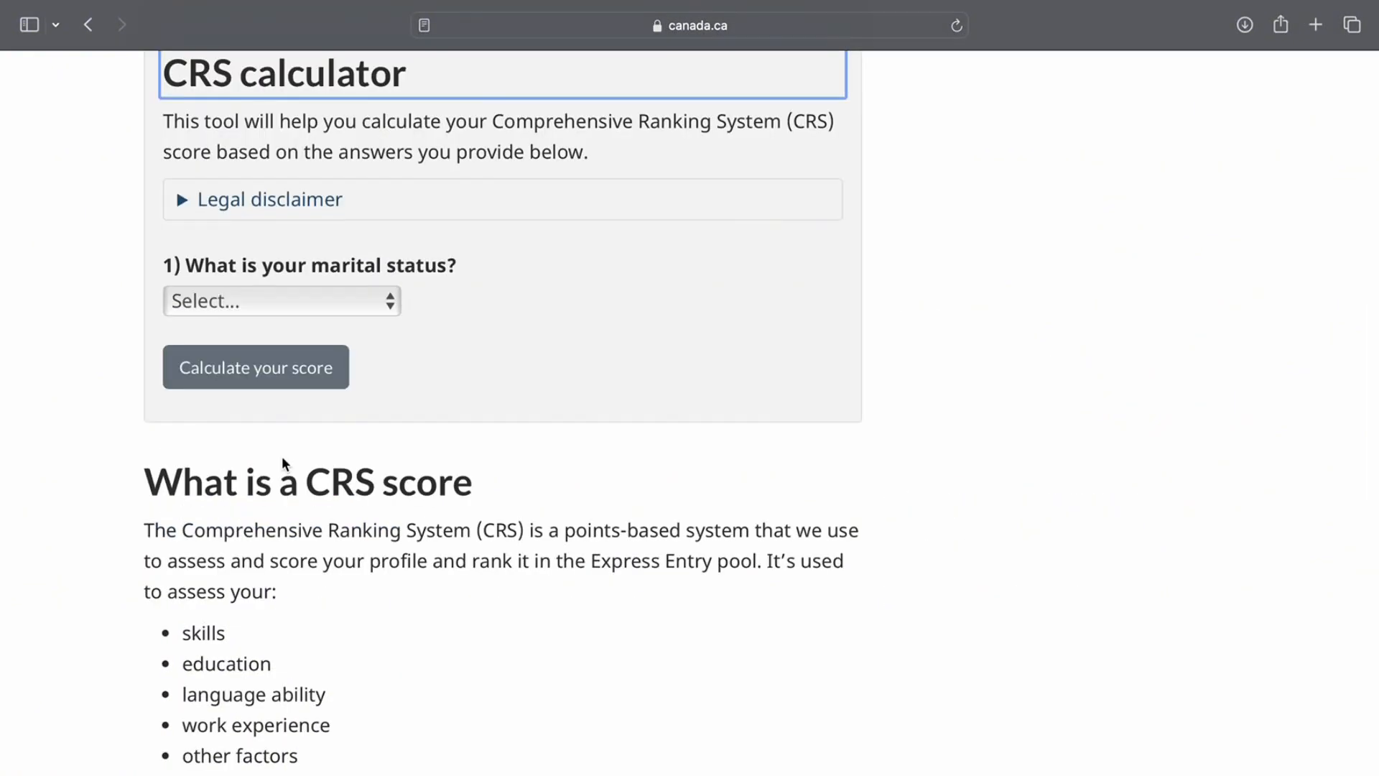
pyautogui.scroll(5, 685, 247)
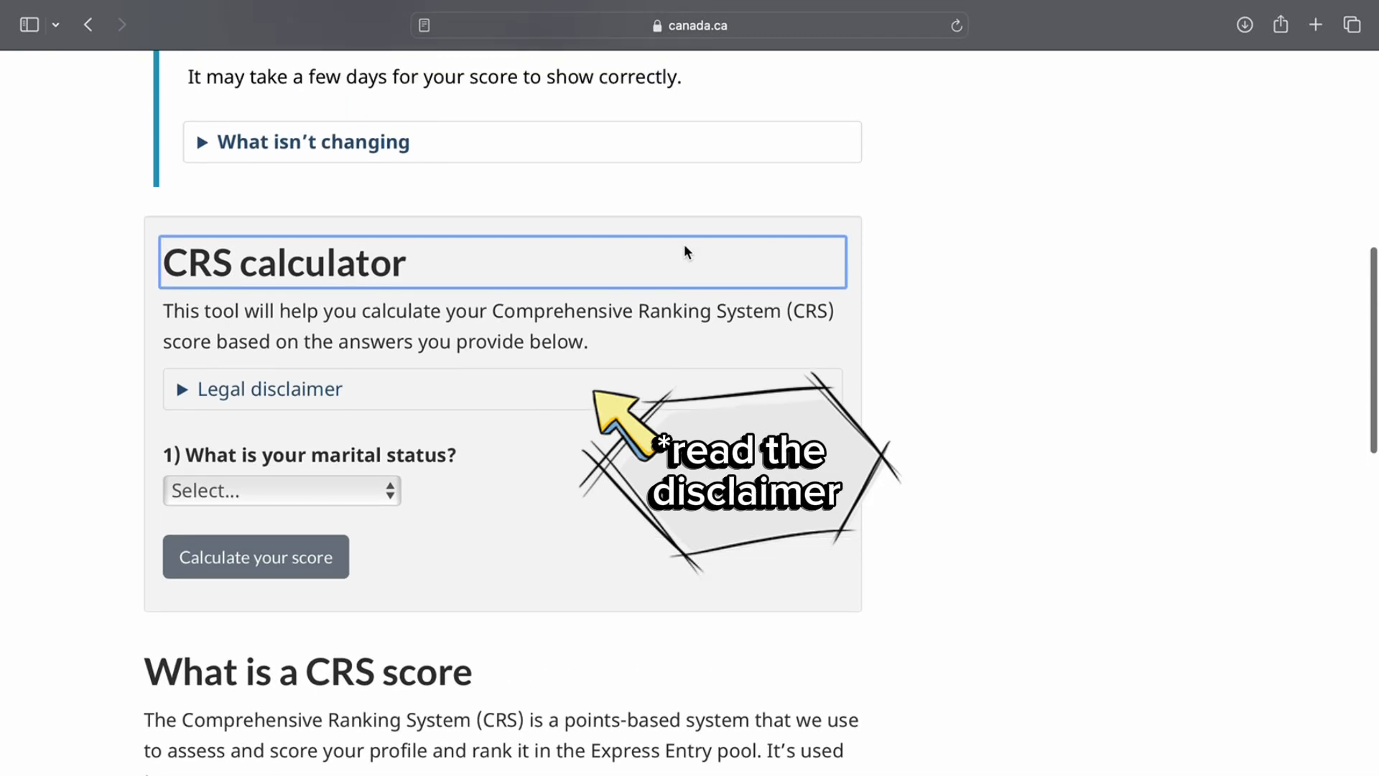
pyautogui.scroll(-1, 684, 246)
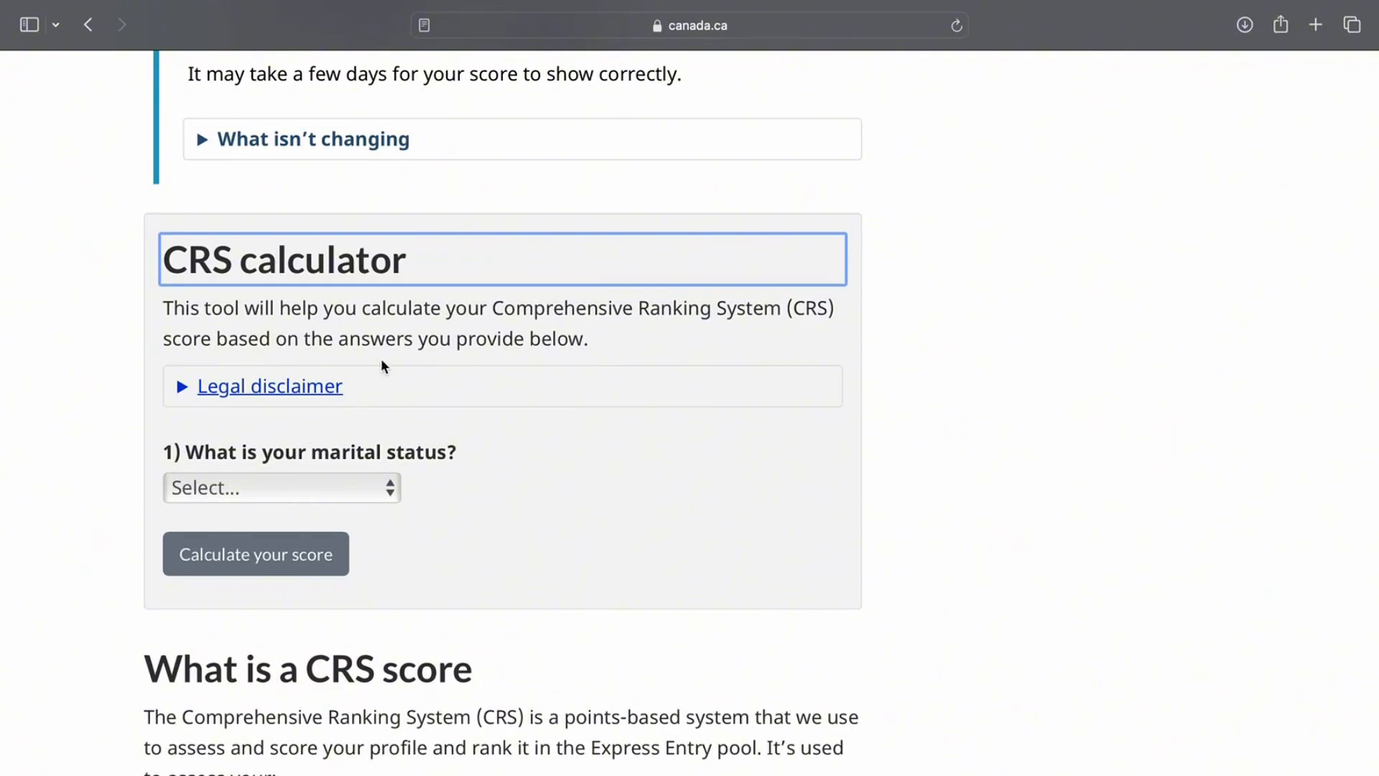
# Set the marital status to Never Married / Single and the age to 25 years of age in the CRS calculator
pyautogui.click(294, 494)
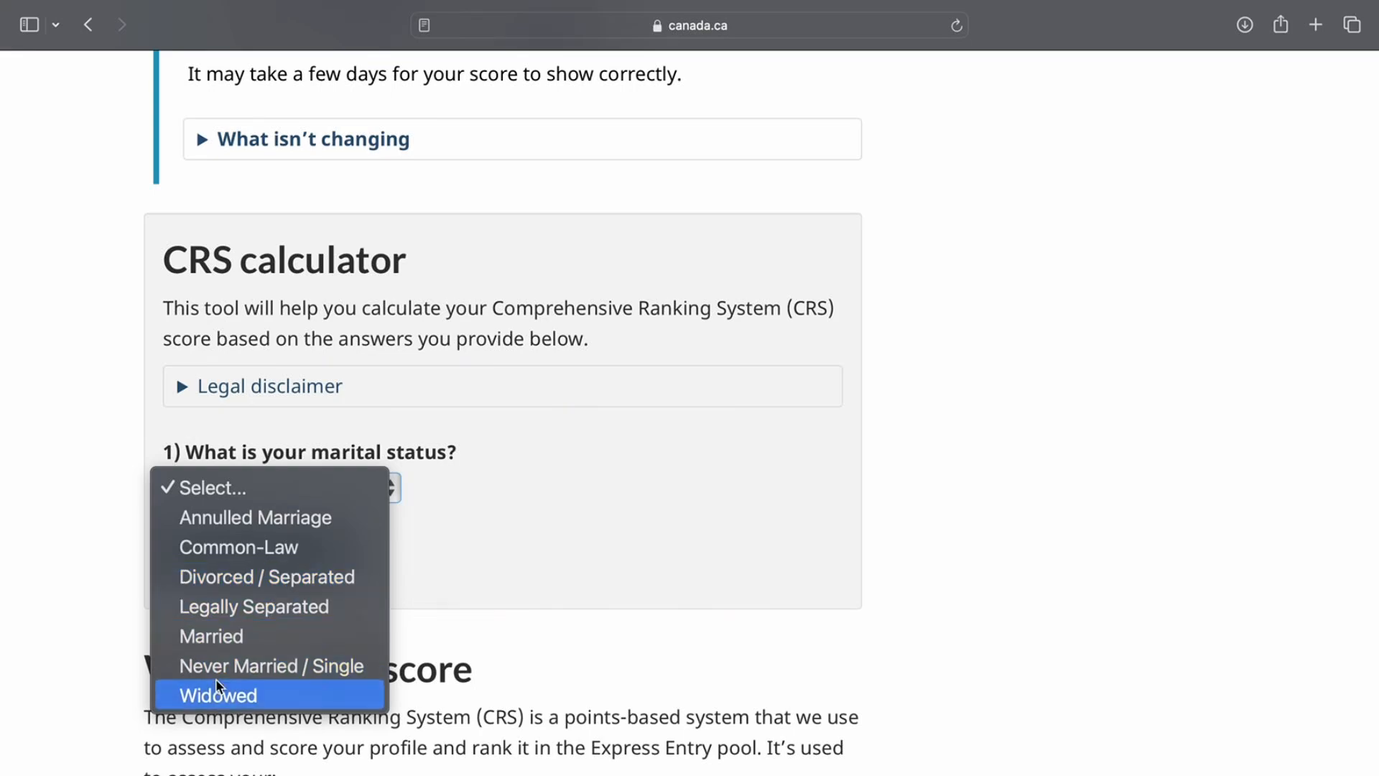
pyautogui.click(243, 675)
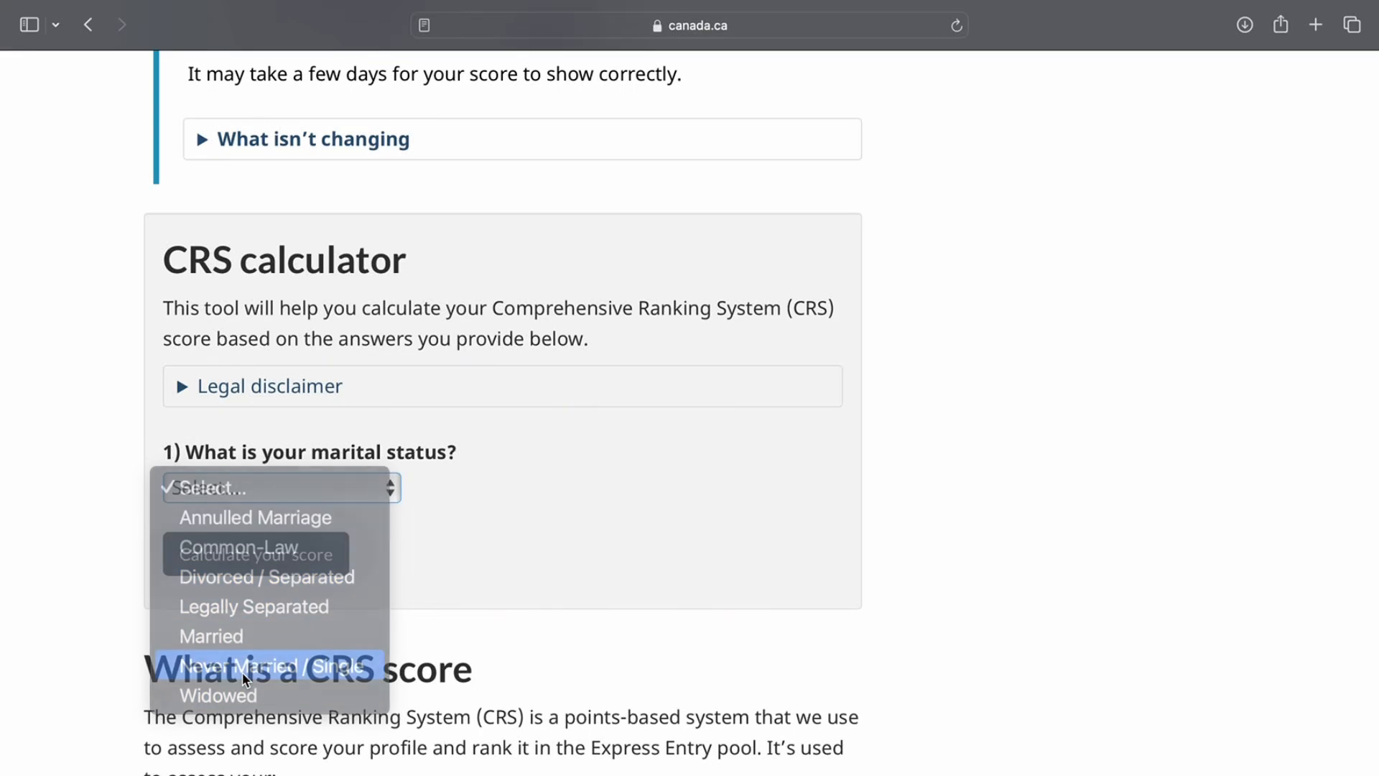
pyautogui.scroll(-3, 376, 496)
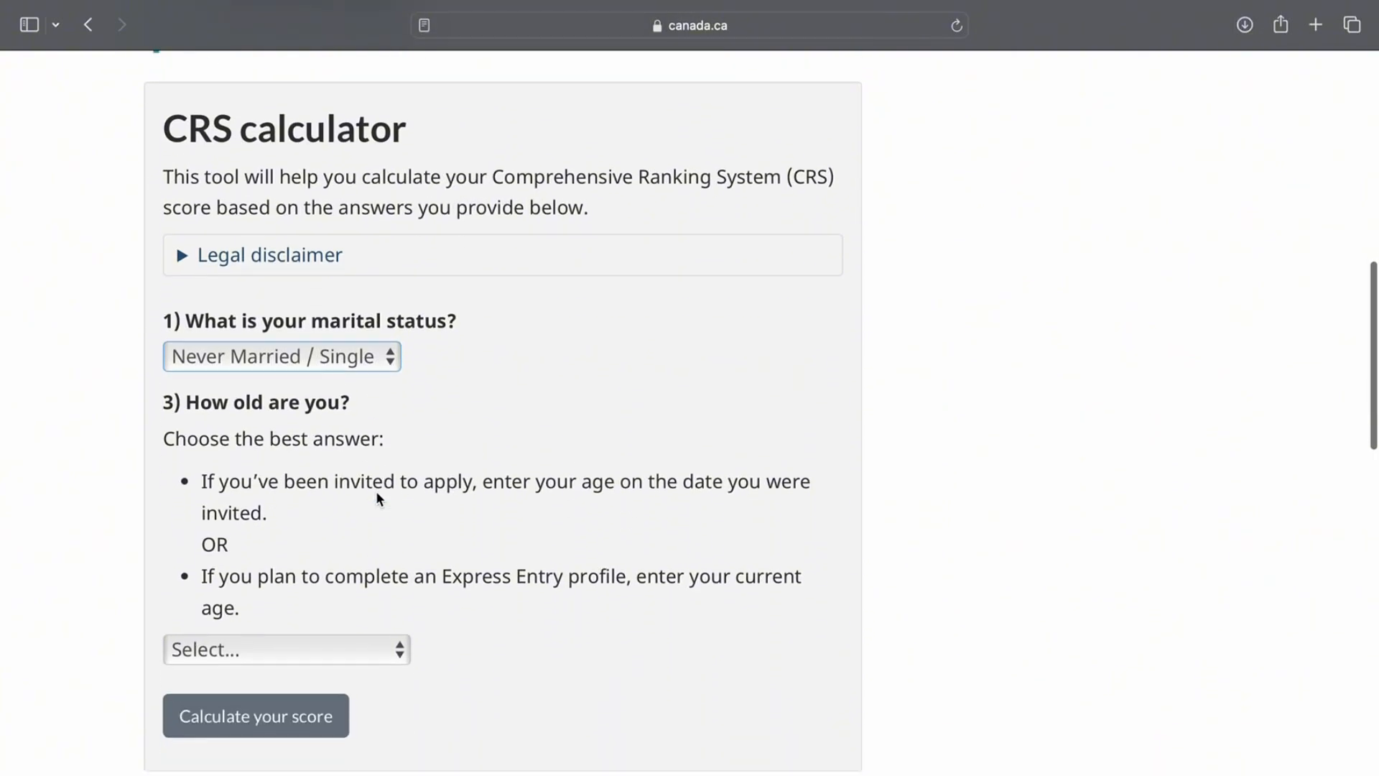
pyautogui.scroll(-2, 380, 492)
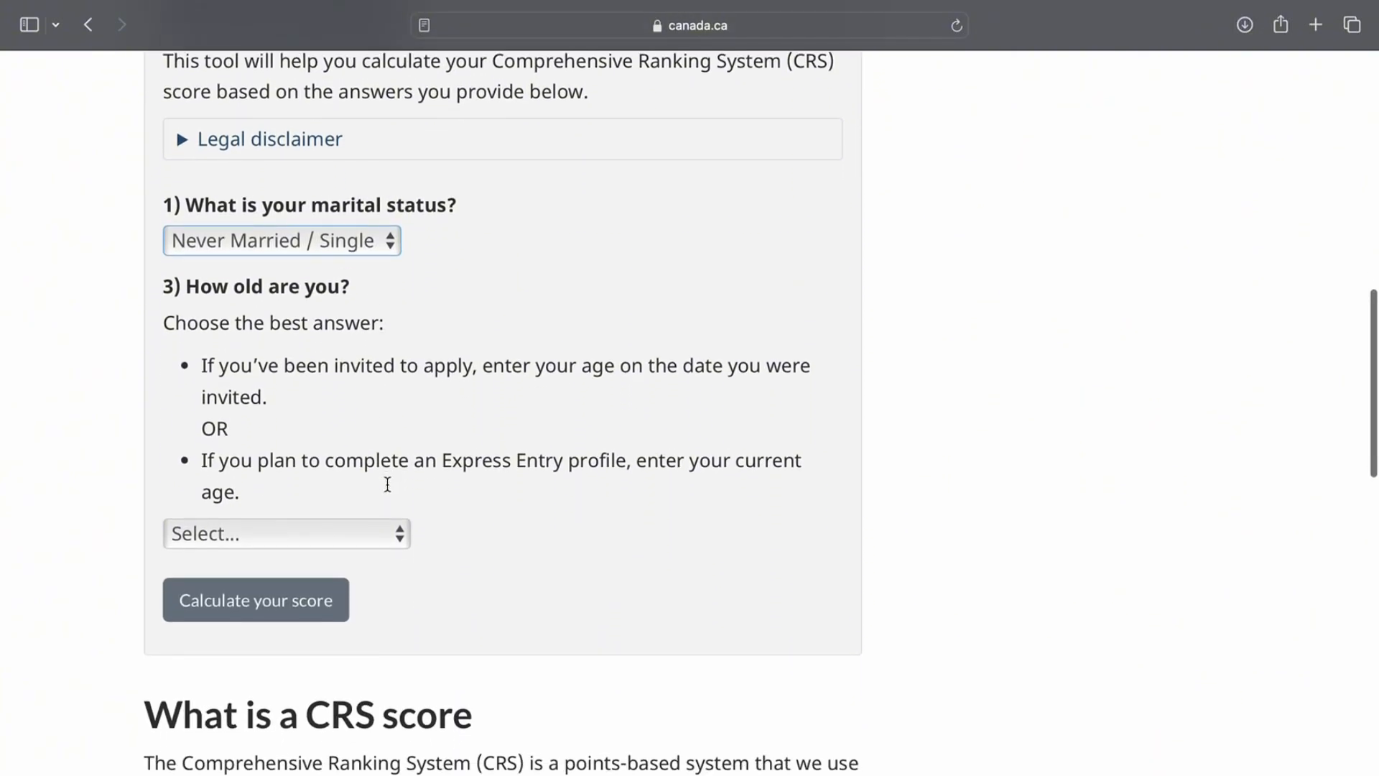
pyautogui.scroll(-1, 386, 481)
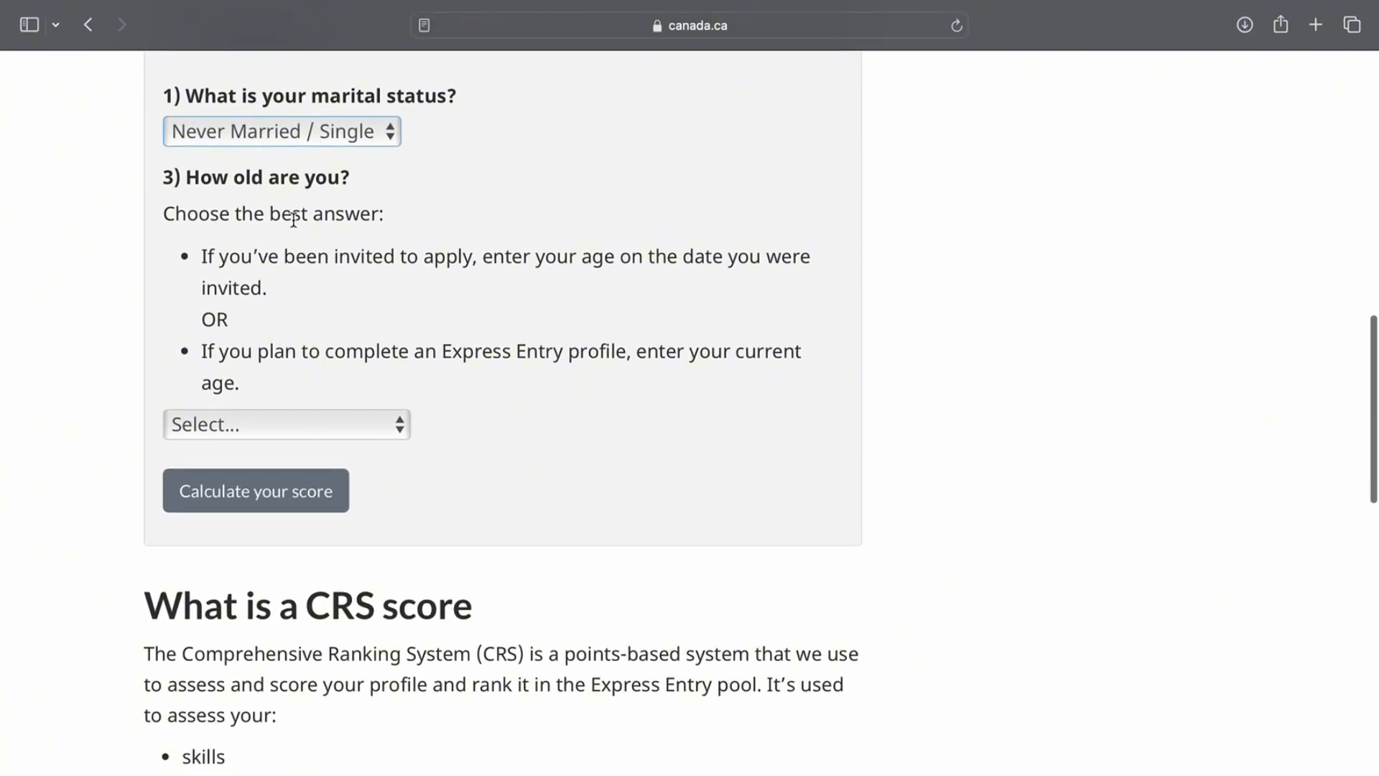
pyautogui.moveTo(185, 178); pyautogui.dragTo(369, 184)
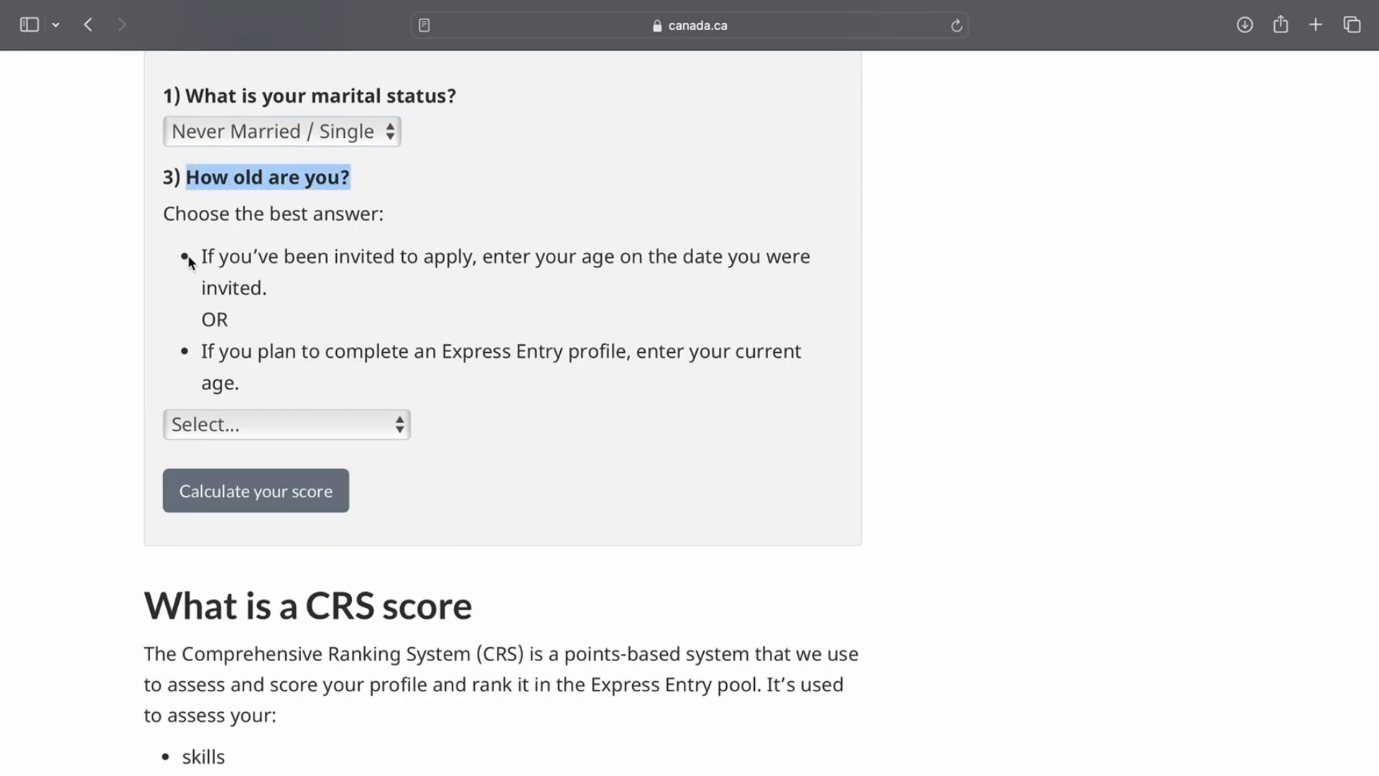
pyautogui.moveTo(190, 260); pyautogui.dragTo(245, 391)
pyautogui.click(216, 424)
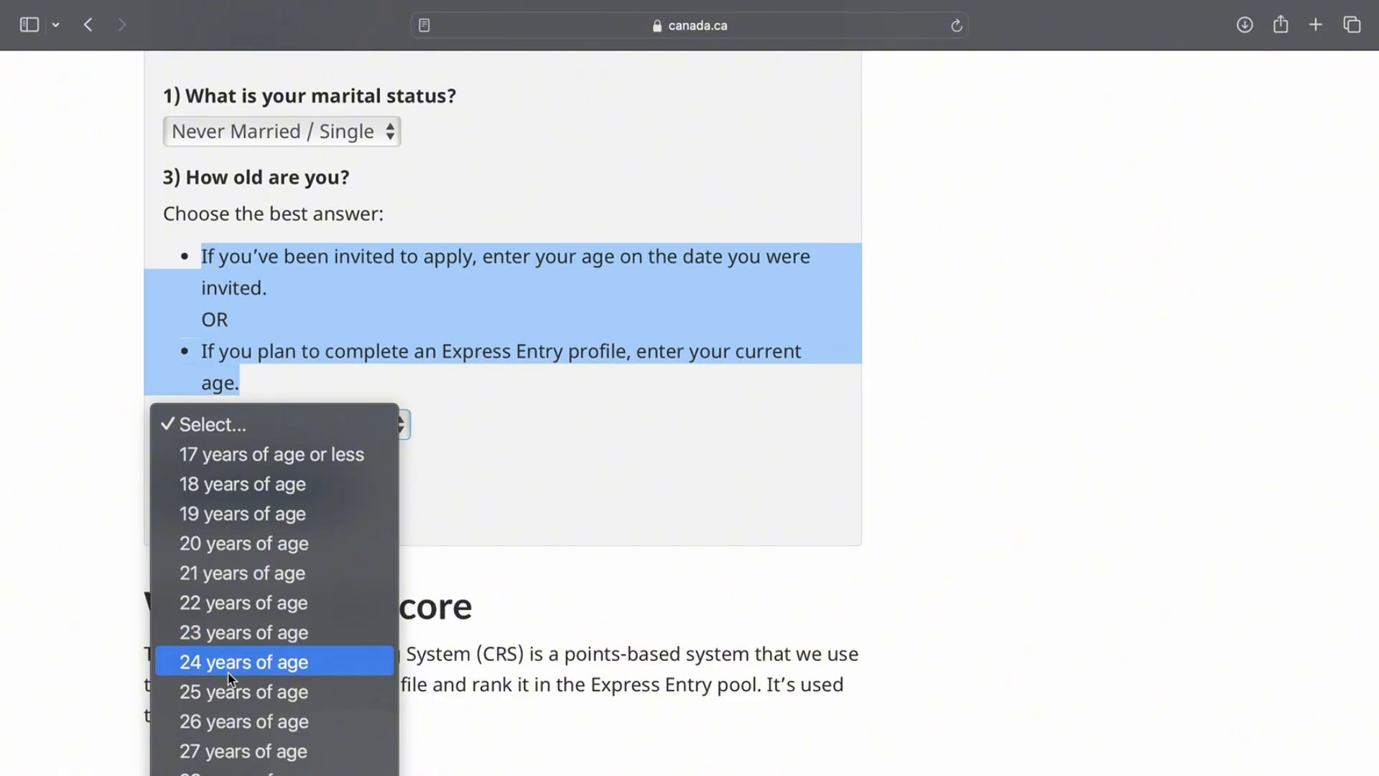
pyautogui.click(223, 693)
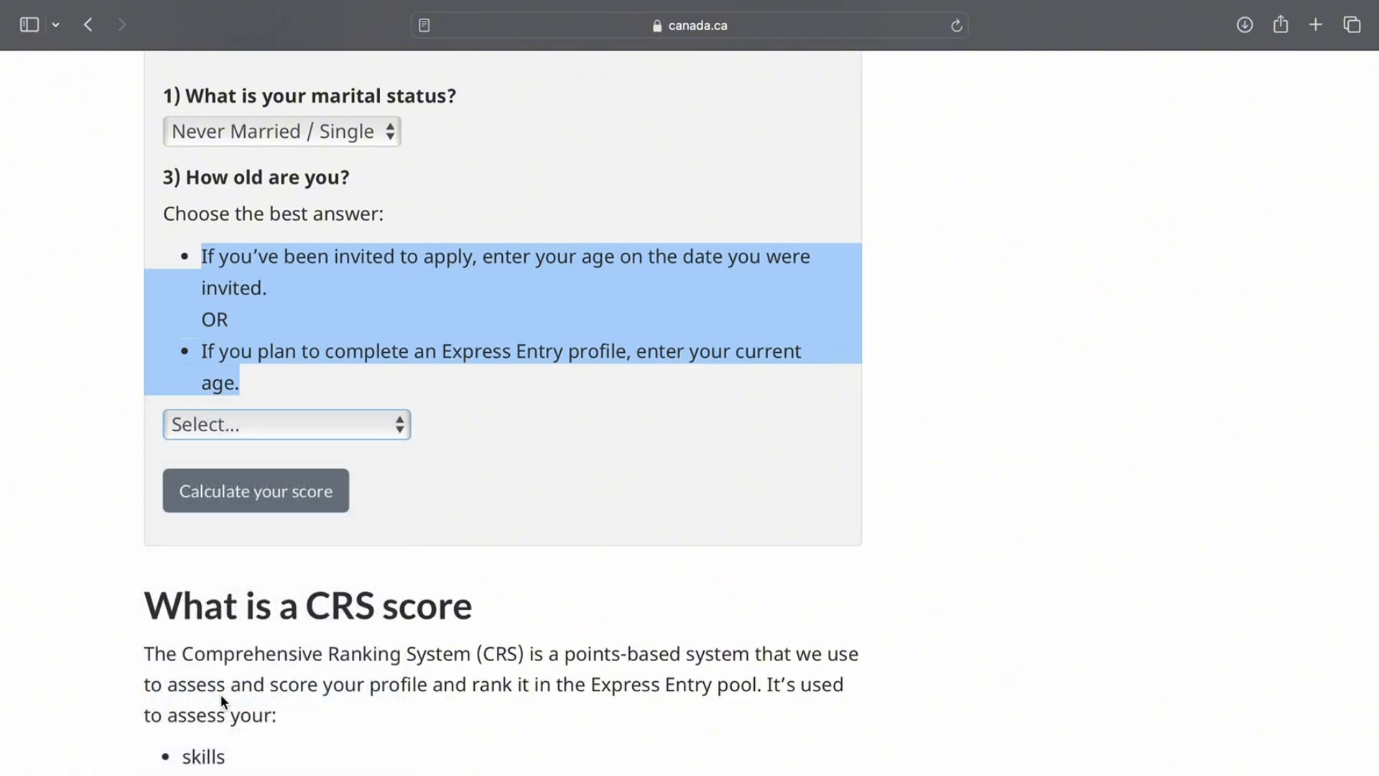
# Answer question 4 on level of education with the Master's degree, or professional degree option
pyautogui.scroll(-5, 253, 588)
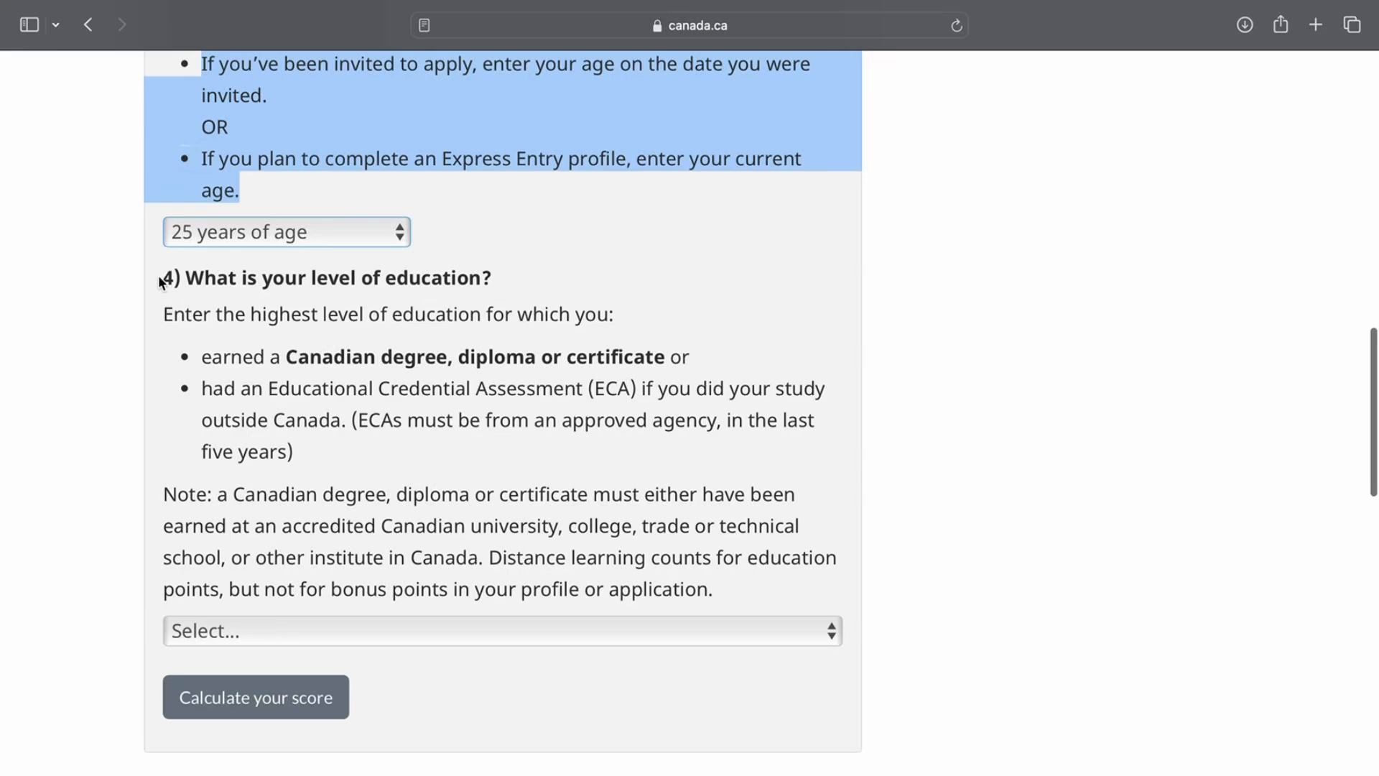
pyautogui.moveTo(162, 279); pyautogui.dragTo(495, 277)
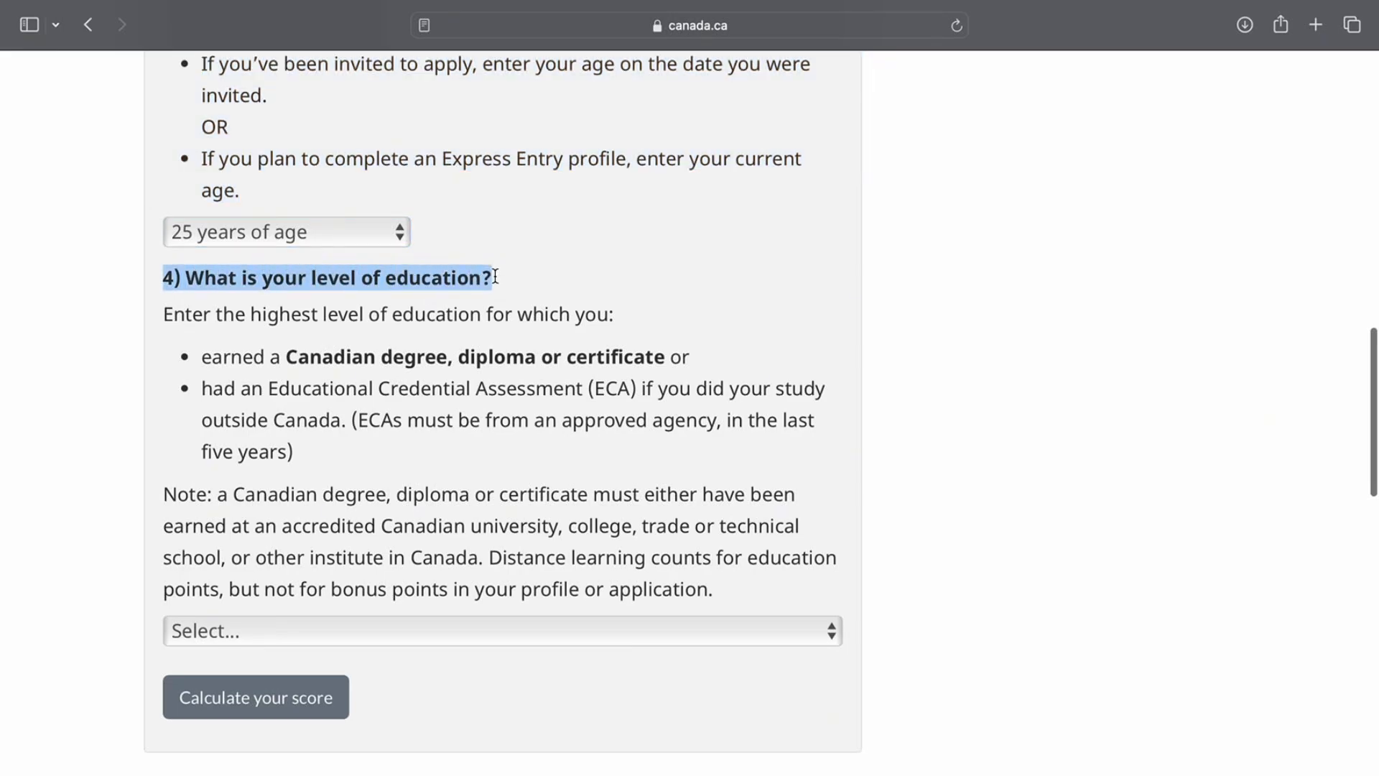
pyautogui.moveTo(228, 388); pyautogui.dragTo(652, 446)
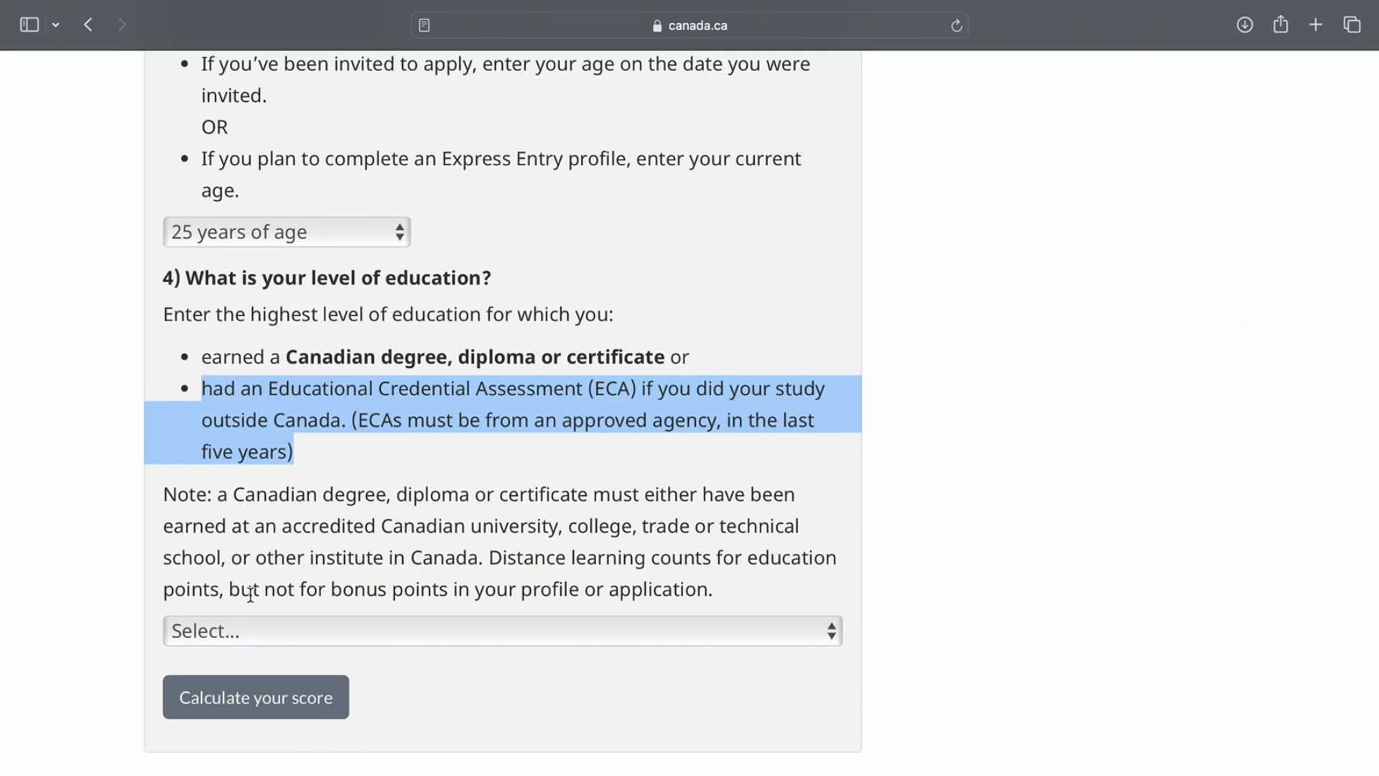
pyautogui.click(227, 630)
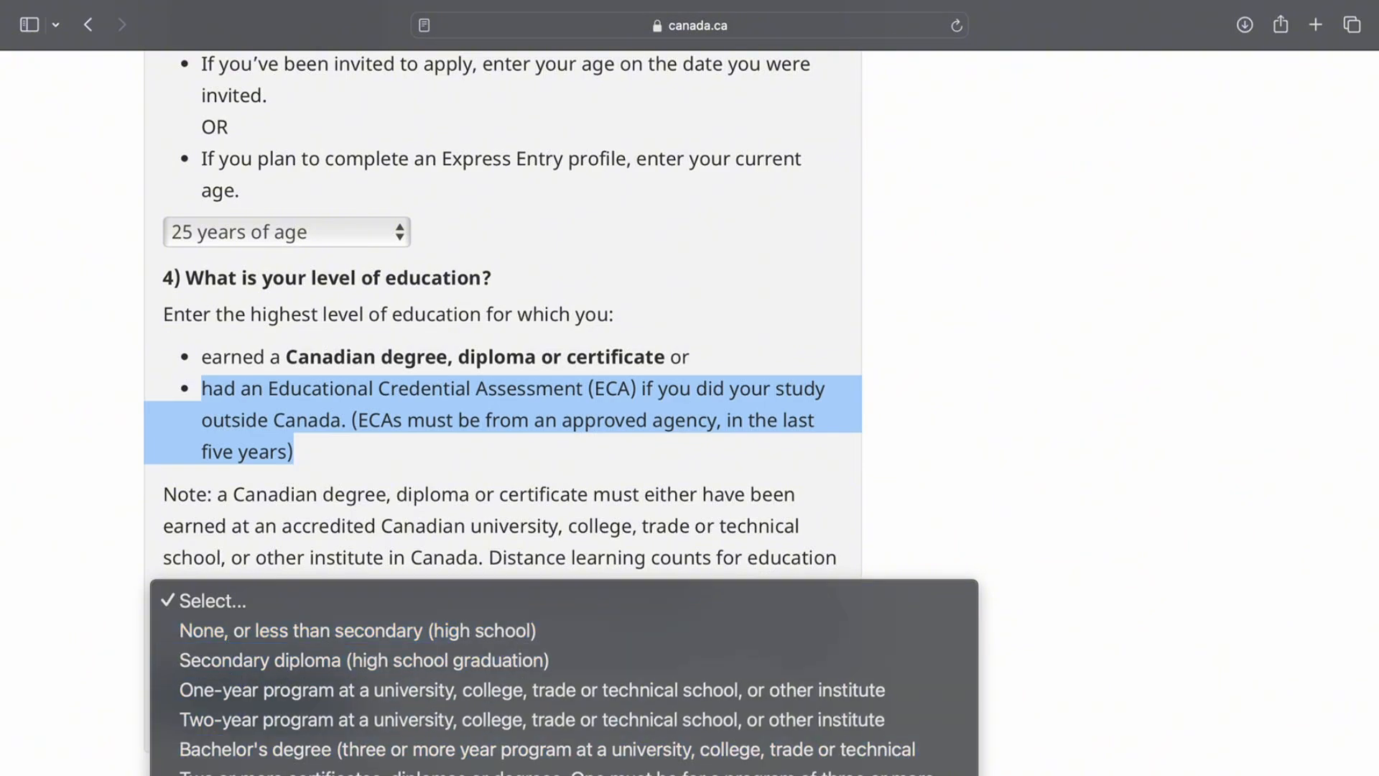
pyautogui.click(287, 775)
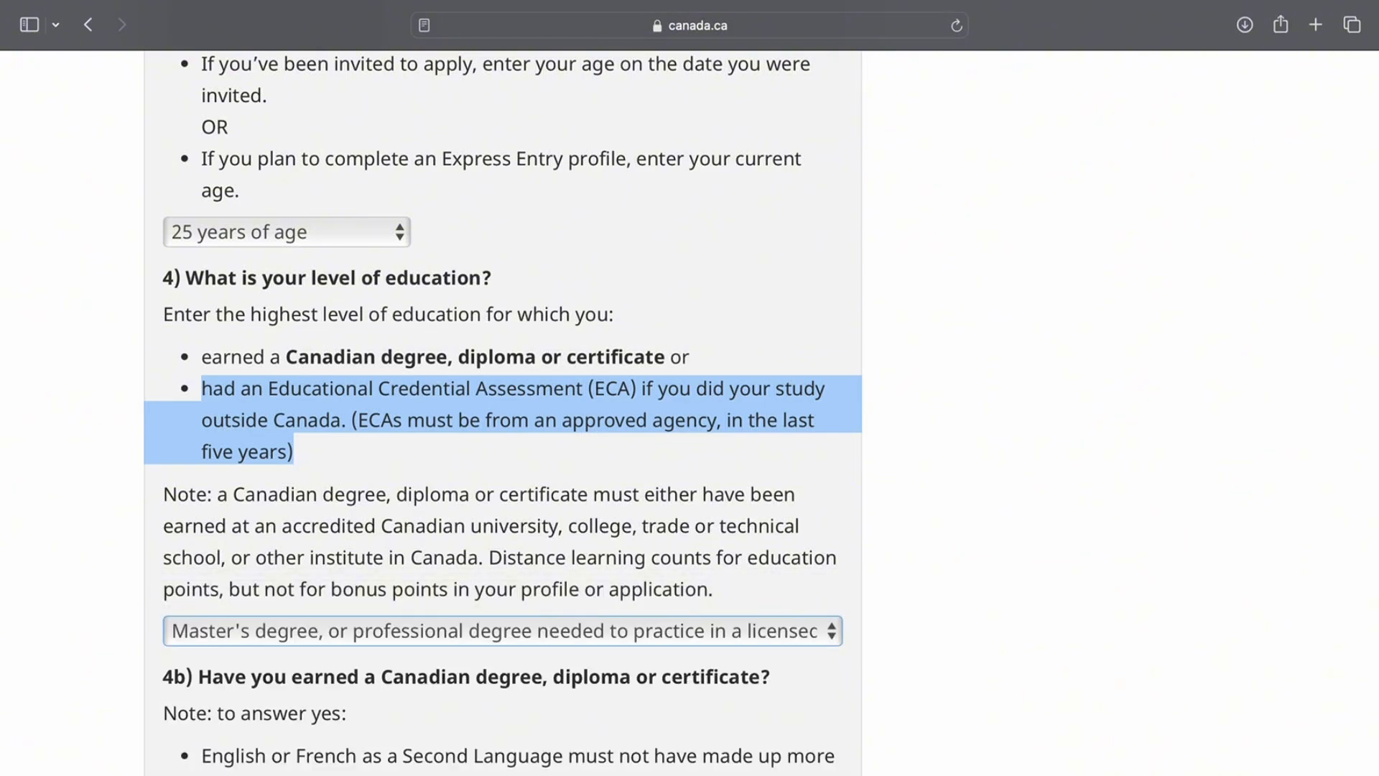
# Answer Yes to question 4b about having earned a Canadian degree, diploma or certificate
pyautogui.scroll(-5, 286, 746)
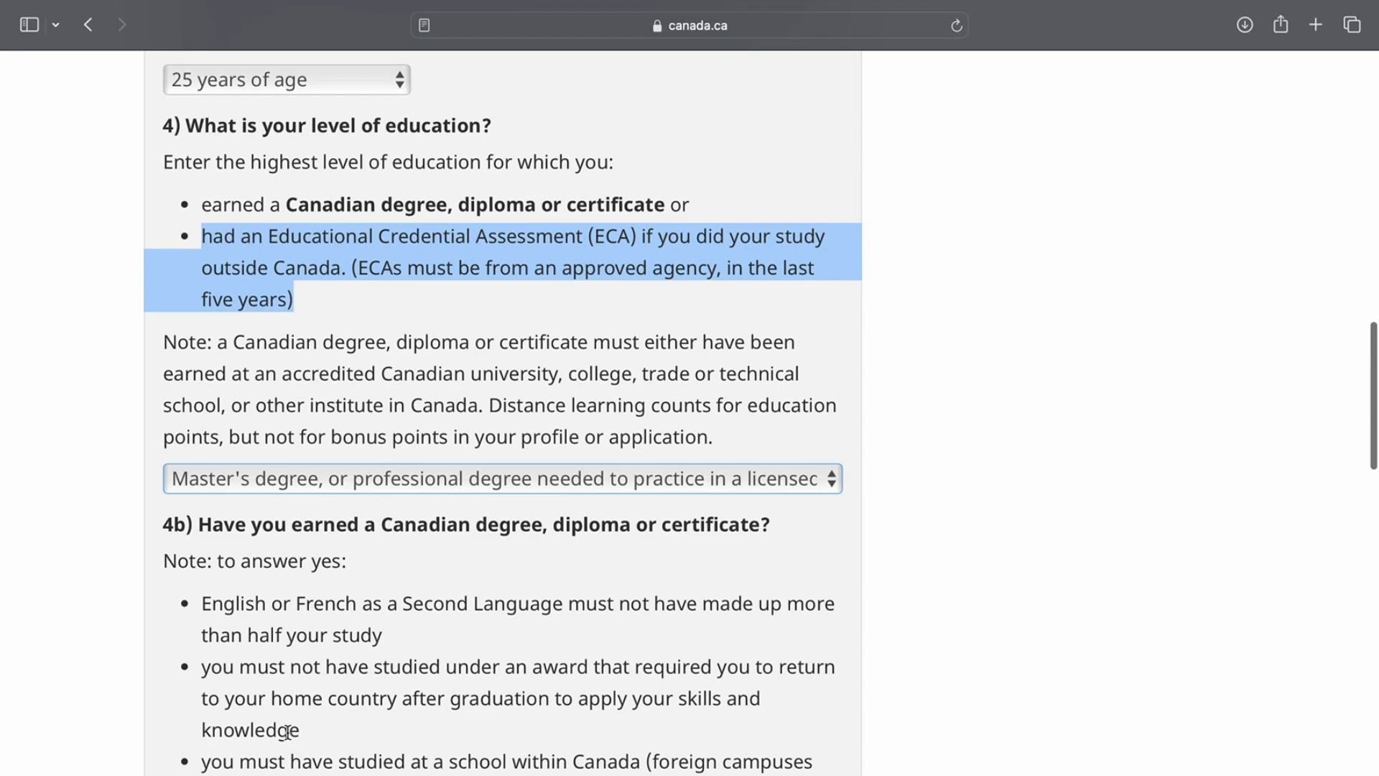
pyautogui.scroll(-3, 288, 731)
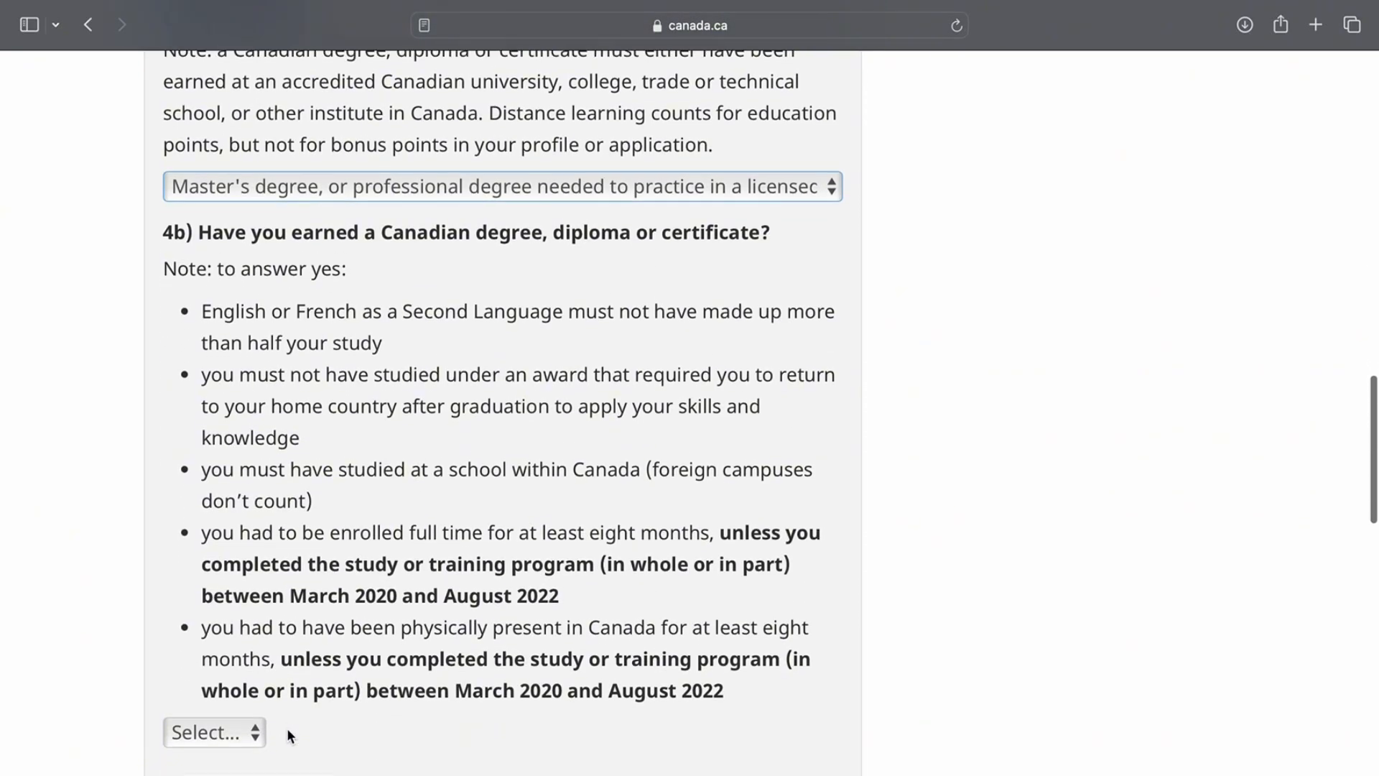
pyautogui.moveTo(164, 233); pyautogui.dragTo(599, 257)
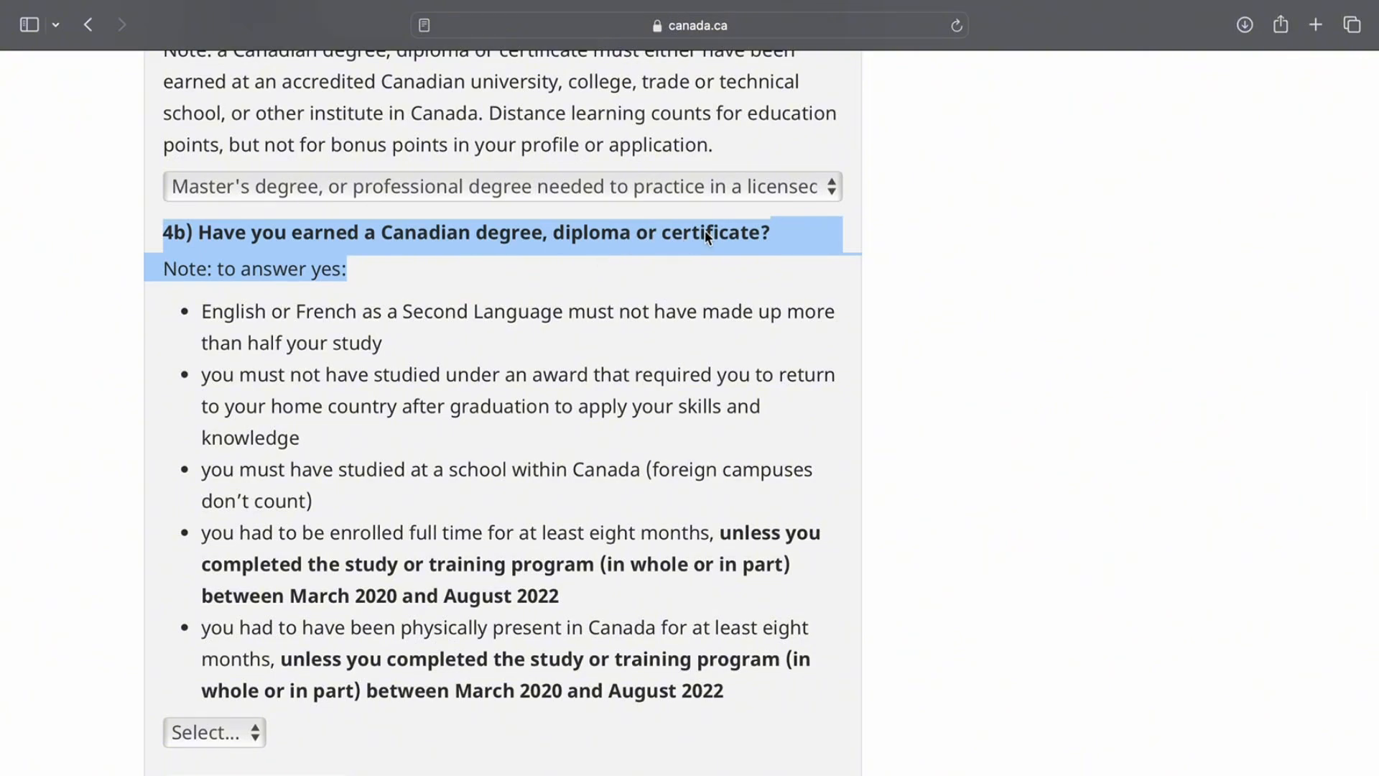
pyautogui.click(194, 734)
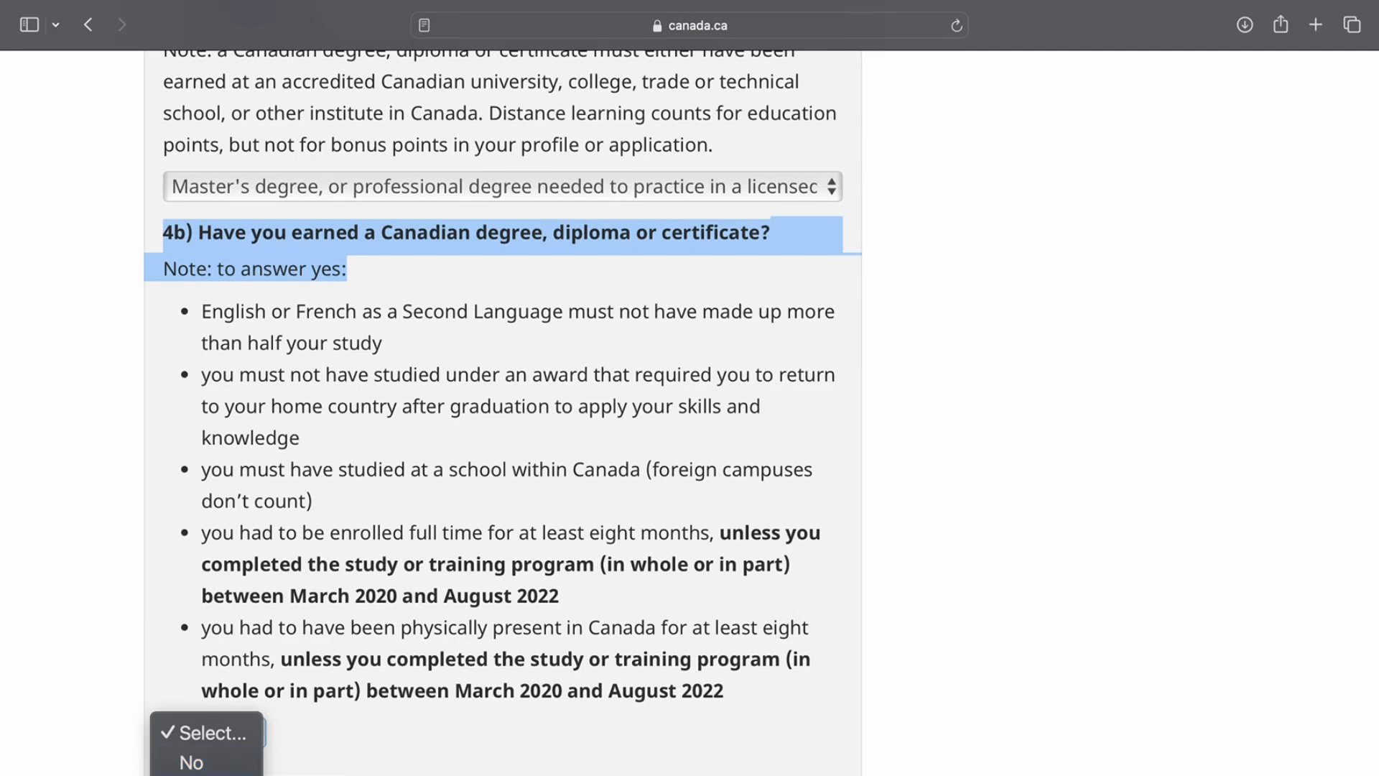
pyautogui.click(192, 775)
# For question 4c, choose "Degree, diploma or certificate of three years or longer OR a Master's, professional or doctoral" as the level of education
pyautogui.scroll(-3, 258, 671)
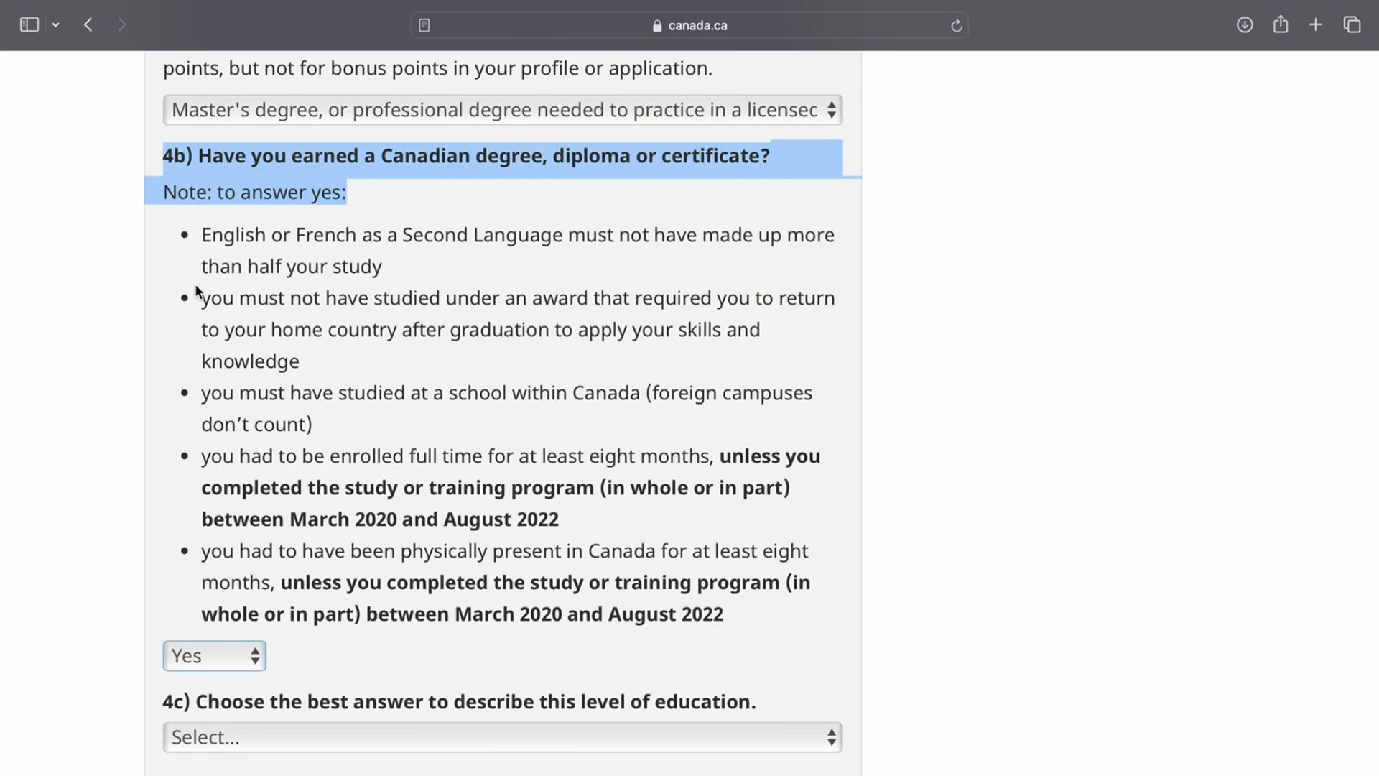
pyautogui.scroll(-4, 196, 283)
pyautogui.click(303, 478)
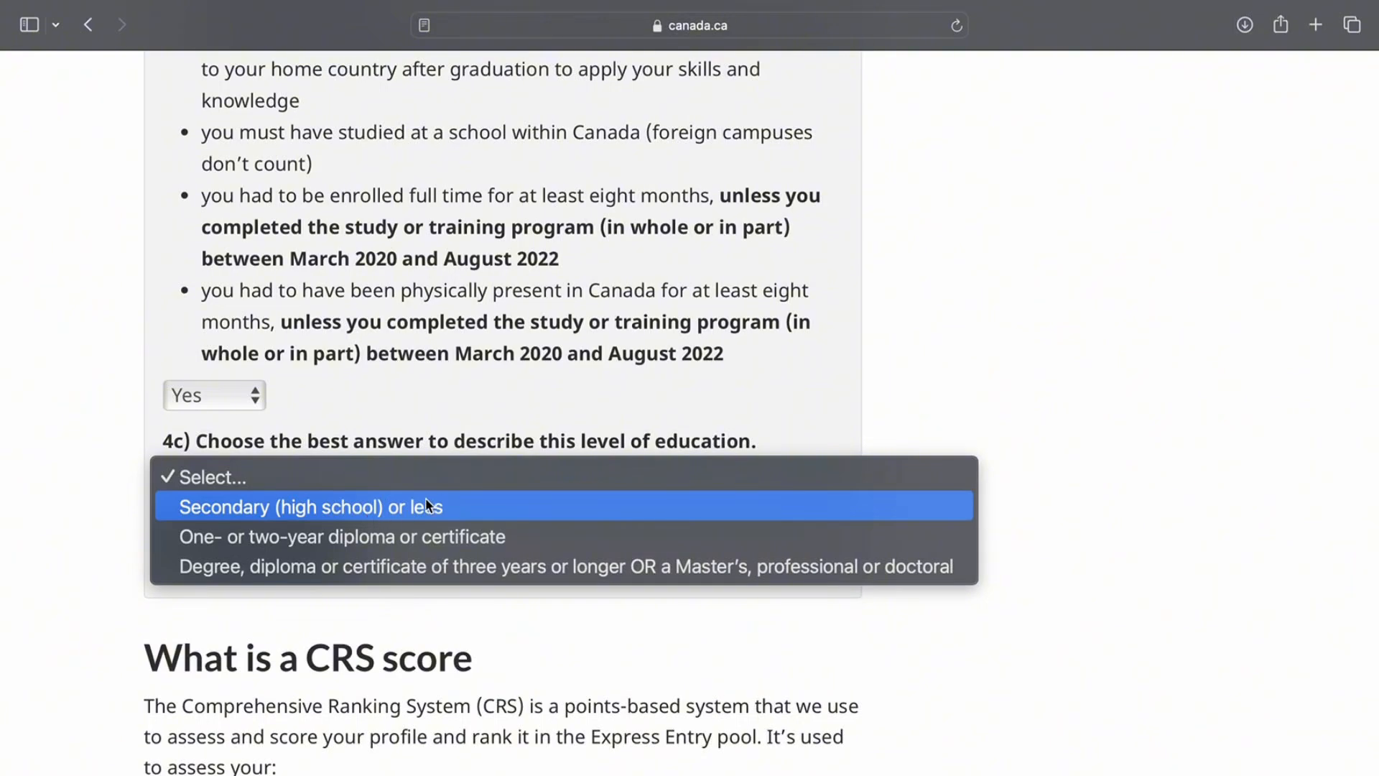
pyautogui.click(420, 564)
# Under official languages, answer Yes to the question whether the test results are less than two years old
pyautogui.scroll(-5, 269, 647)
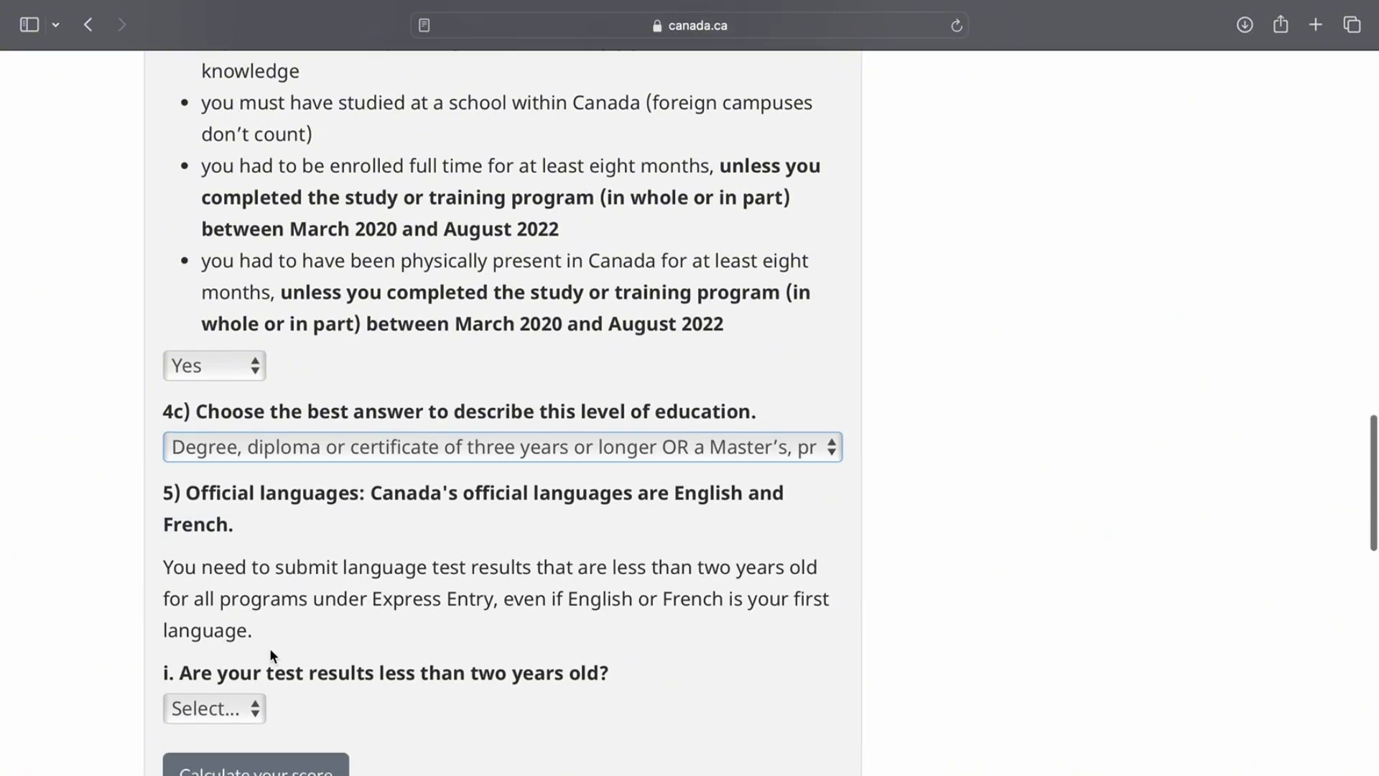
pyautogui.click(211, 463)
pyautogui.click(201, 522)
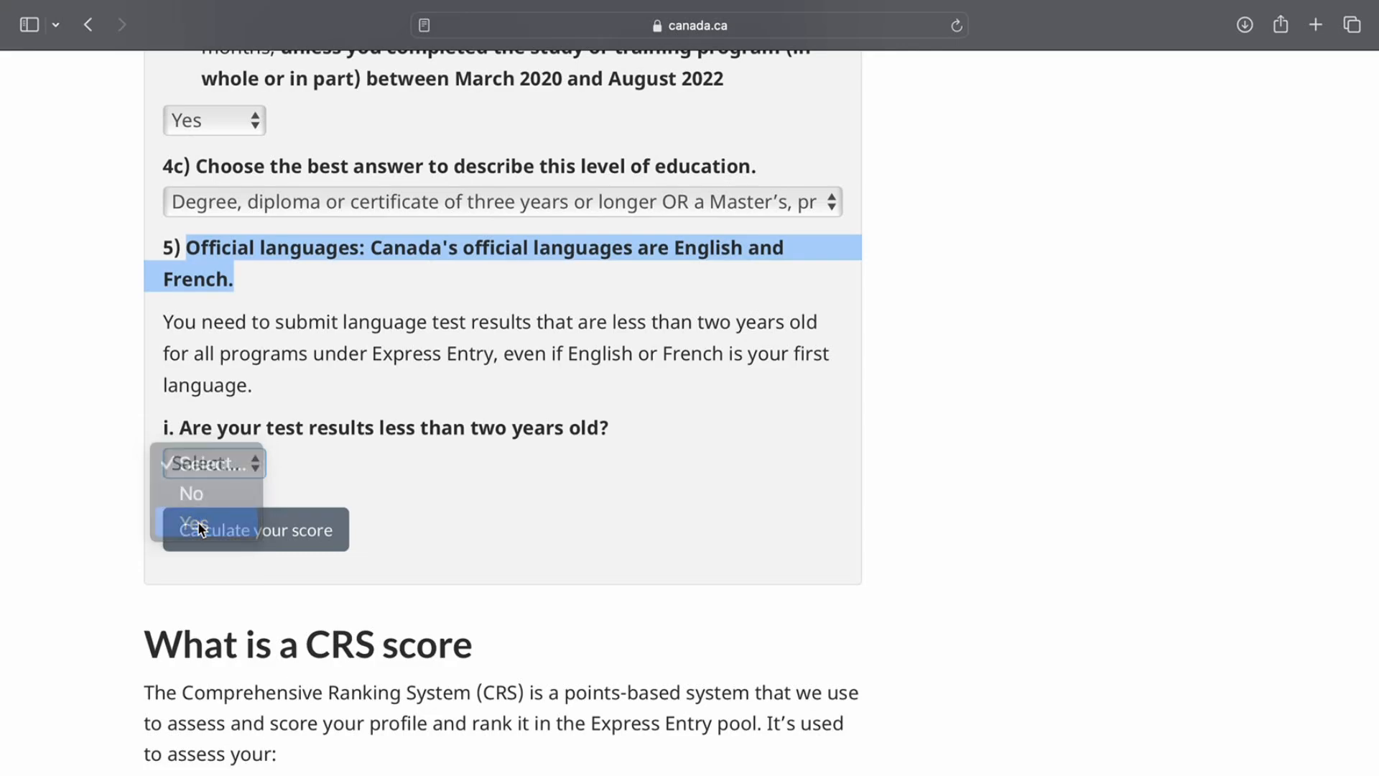
pyautogui.moveTo(175, 428); pyautogui.dragTo(611, 434)
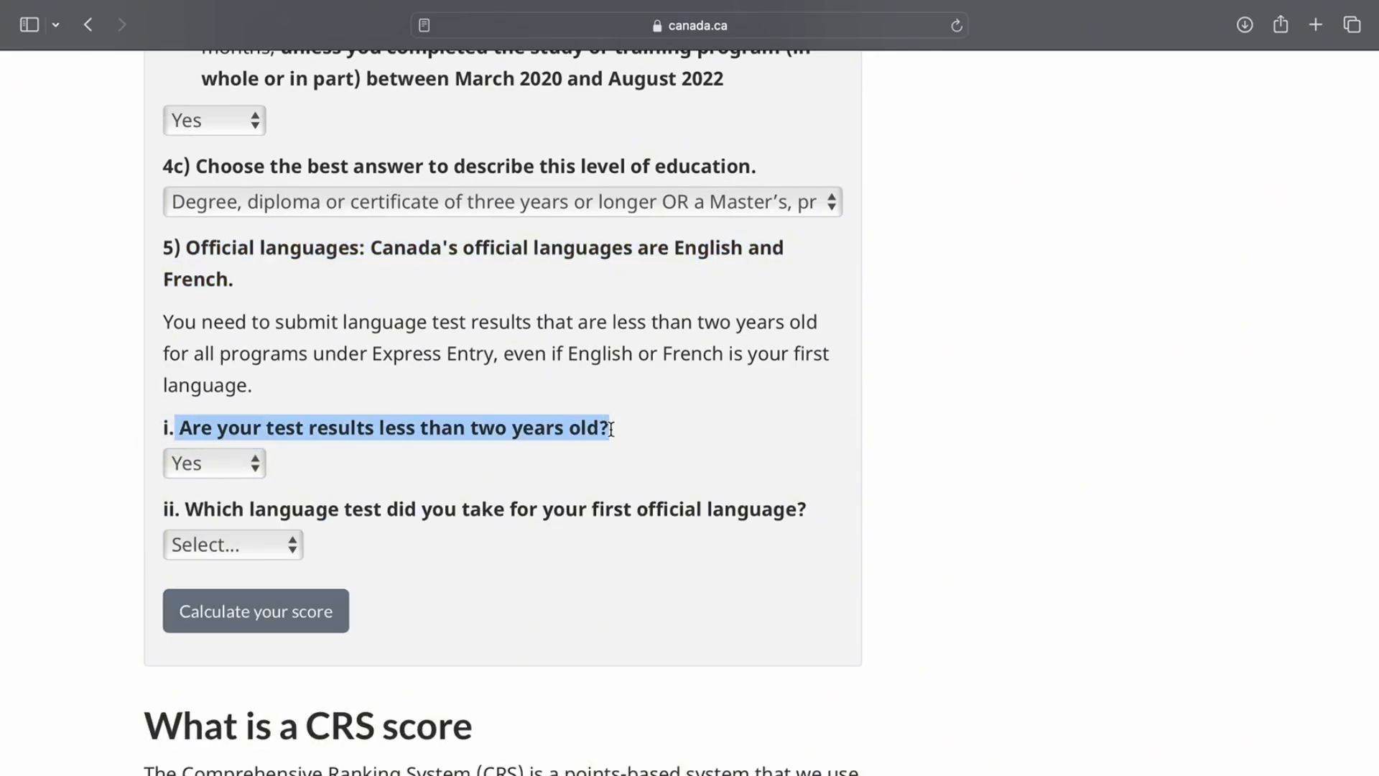
pyautogui.click(208, 464)
pyautogui.moveTo(175, 511); pyautogui.dragTo(713, 515)
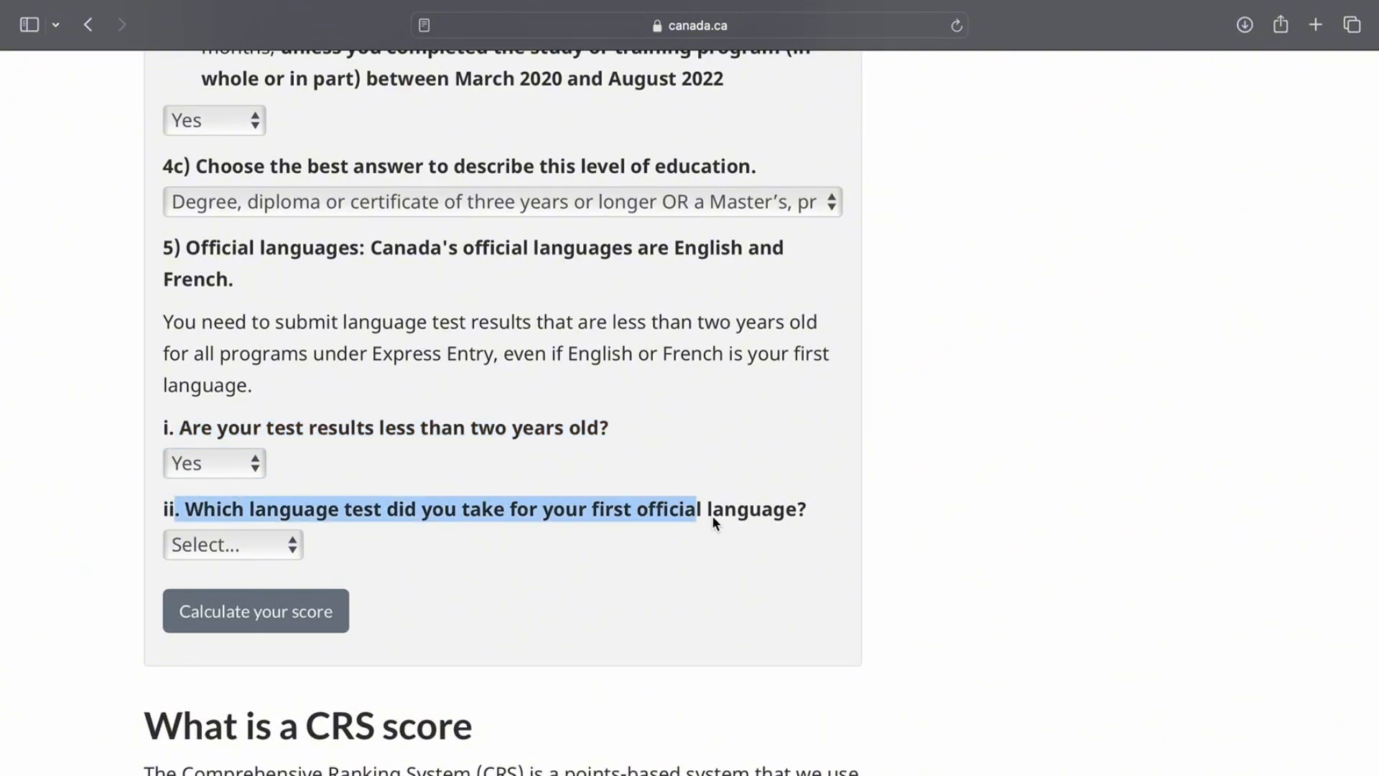
pyautogui.click(802, 524)
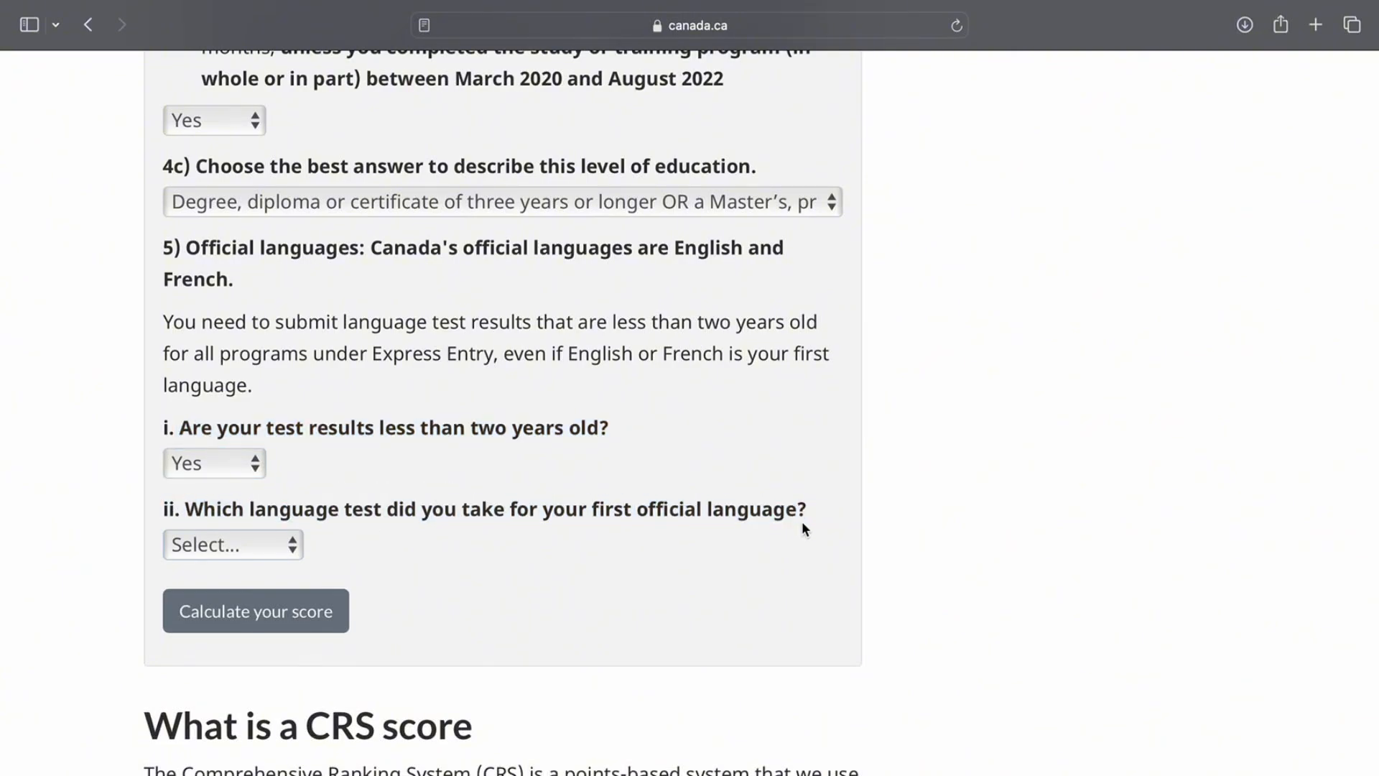
# Choose CELPIP-G as the first official language test and set the Speaking, Listening, Reading and Writing scores to 10 - 12
pyautogui.click(226, 550)
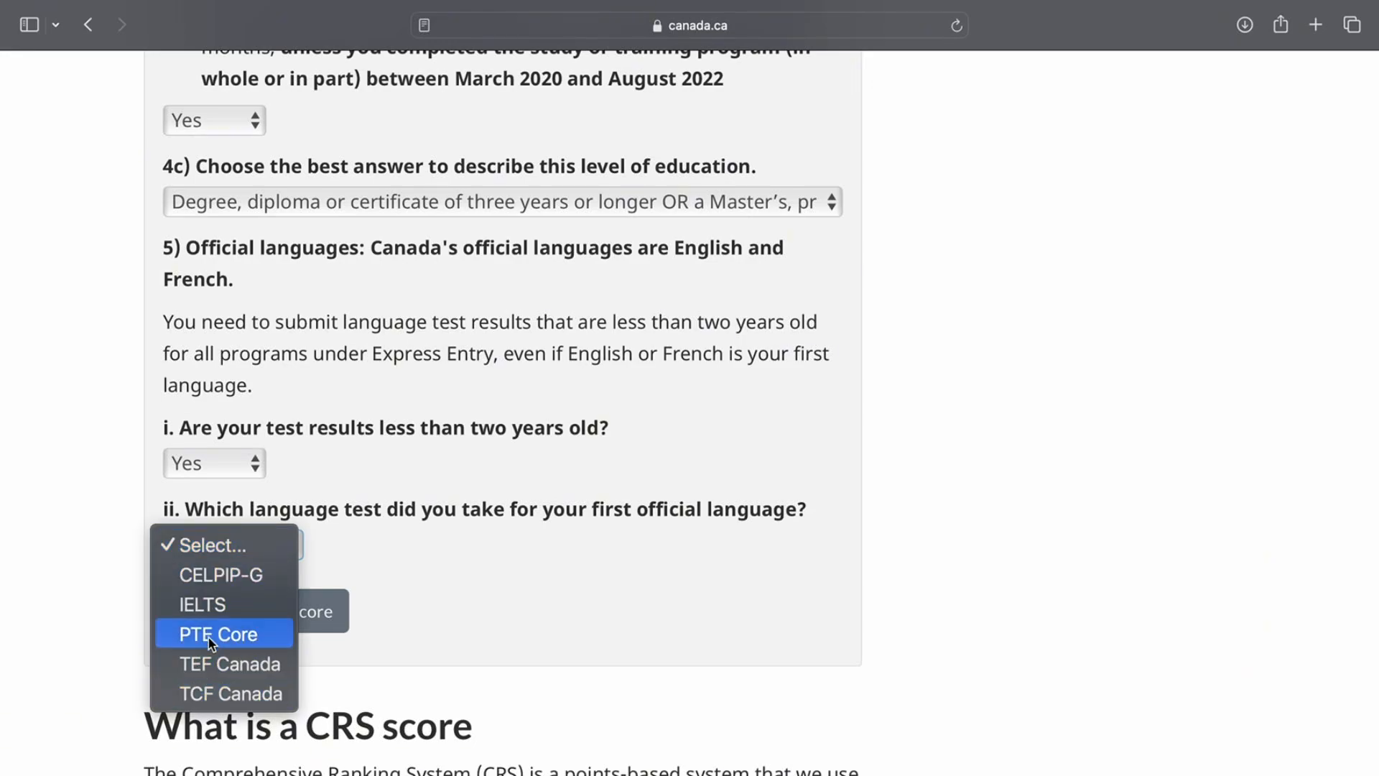
pyautogui.click(238, 578)
pyautogui.scroll(-2, 291, 614)
pyautogui.scroll(-5, 291, 612)
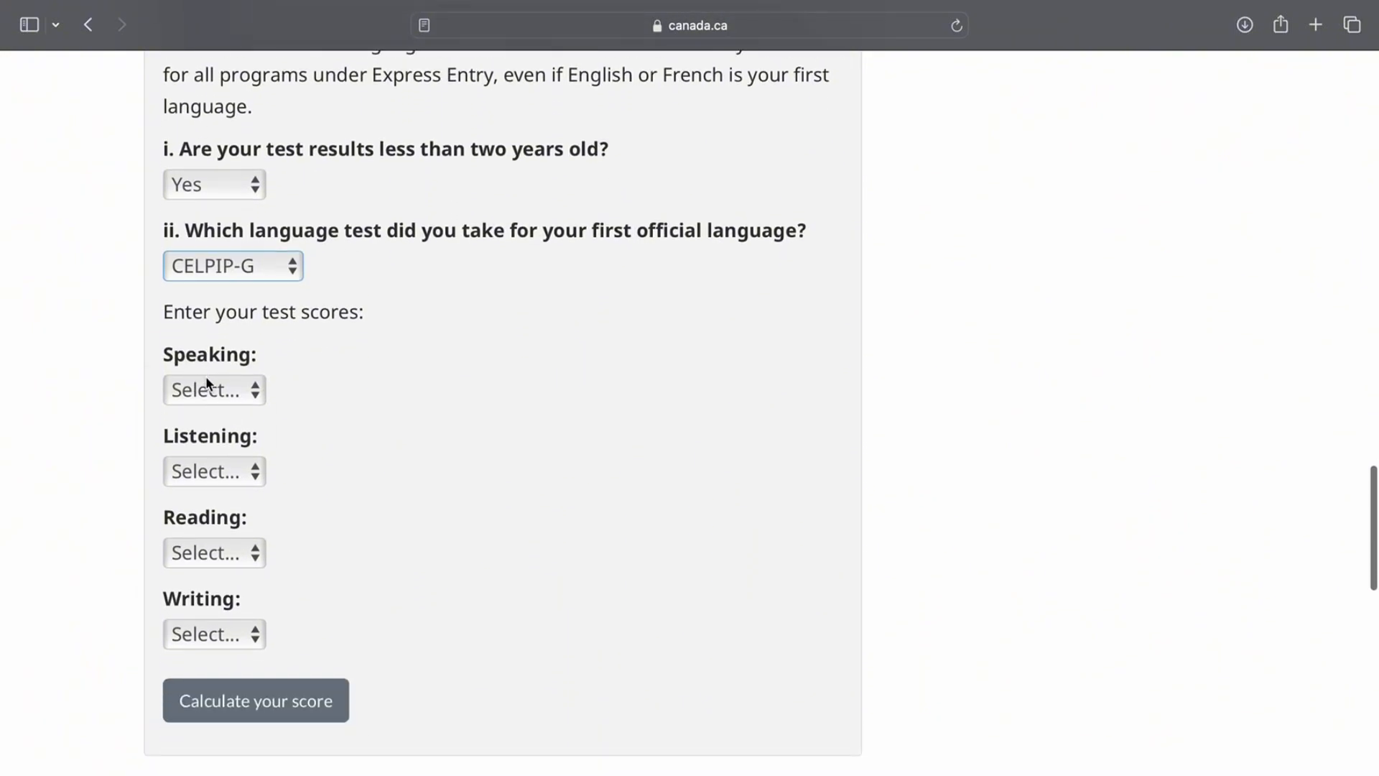
pyautogui.click(207, 385)
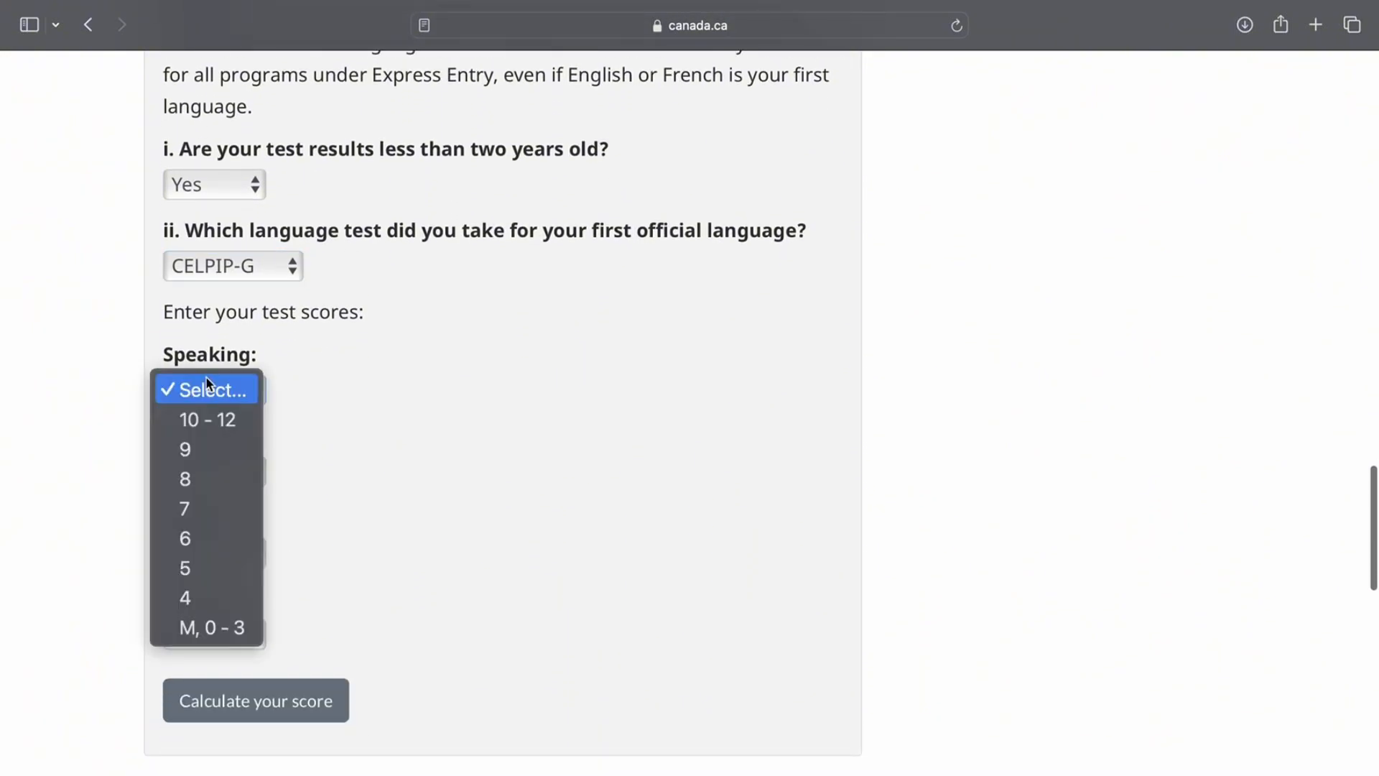
pyautogui.click(204, 424)
pyautogui.click(205, 472)
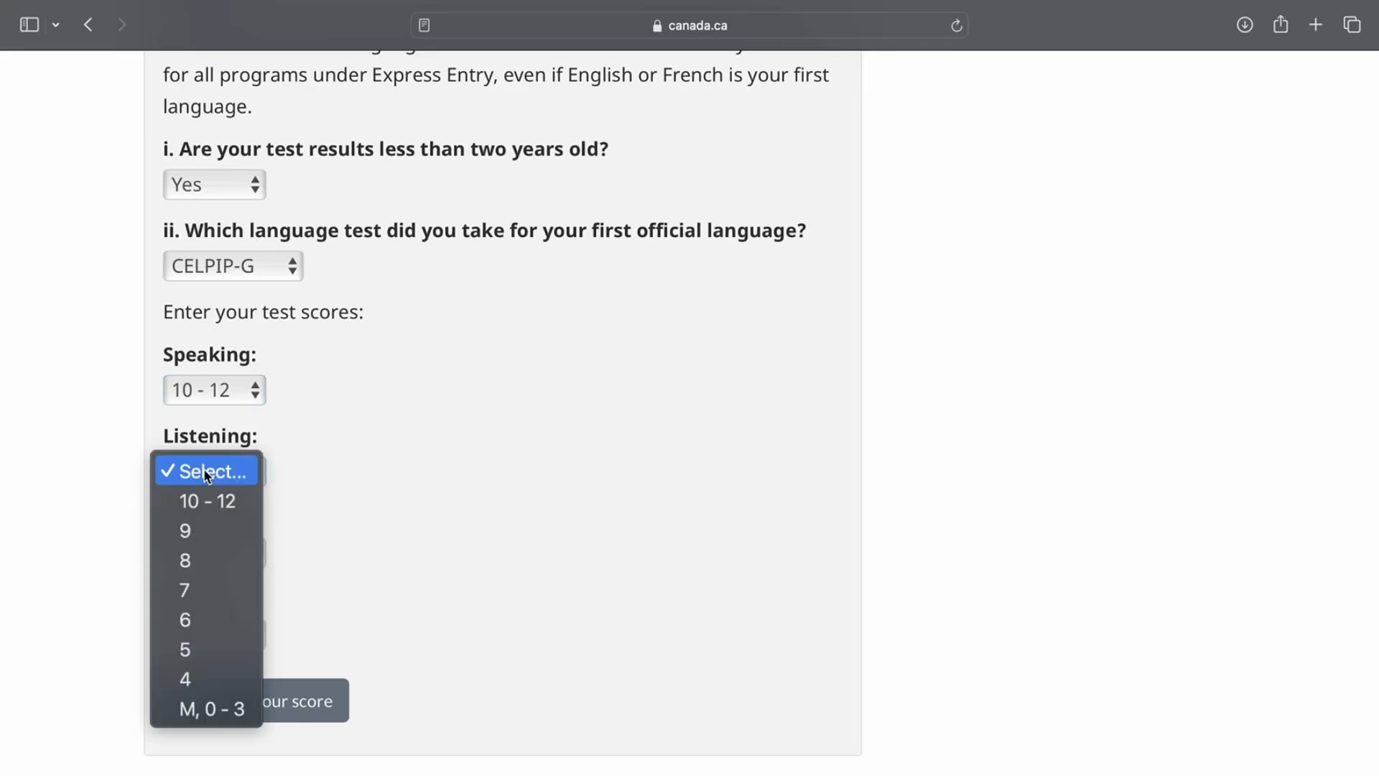
pyautogui.click(199, 506)
pyautogui.click(204, 553)
pyautogui.click(205, 579)
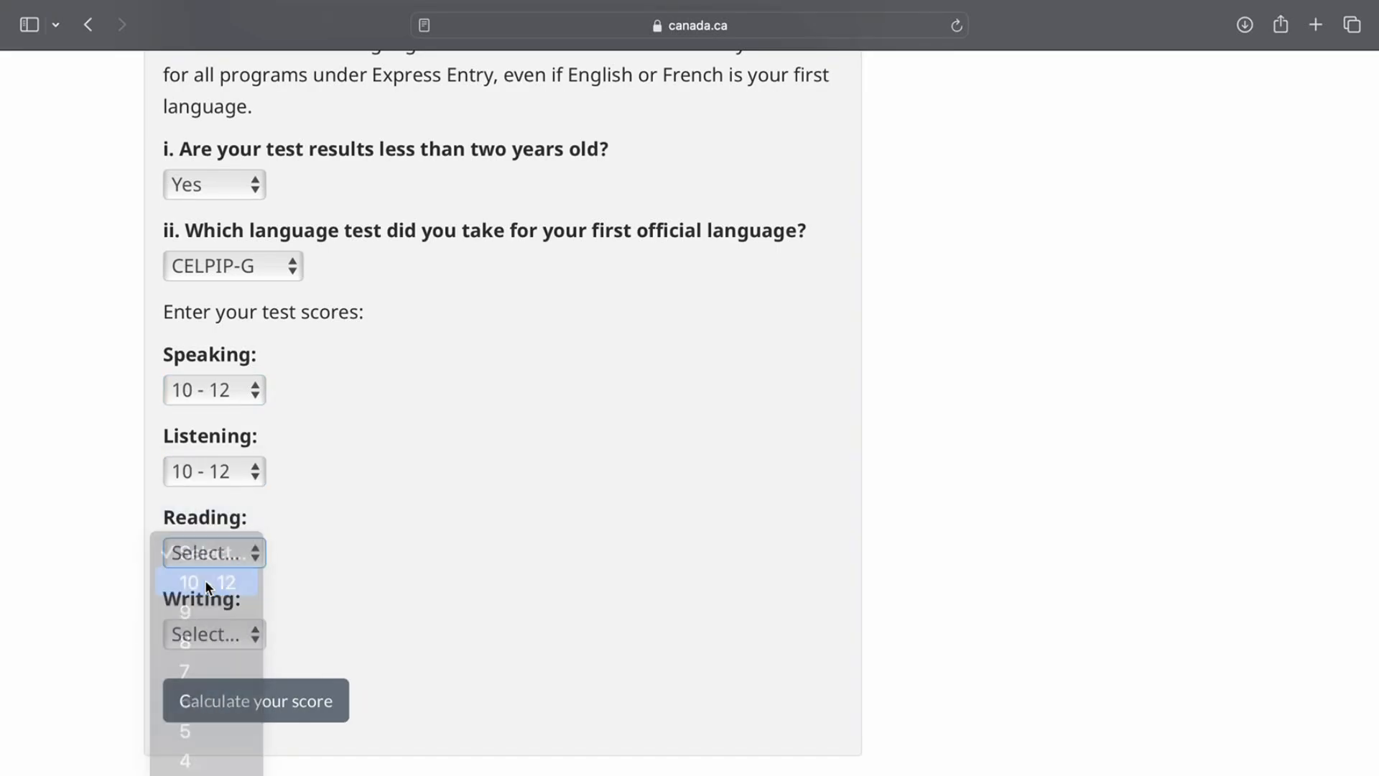
pyautogui.click(216, 634)
pyautogui.click(212, 675)
# Answer "not applicable" to the question about other language results for the second official language
pyautogui.scroll(-5, 290, 637)
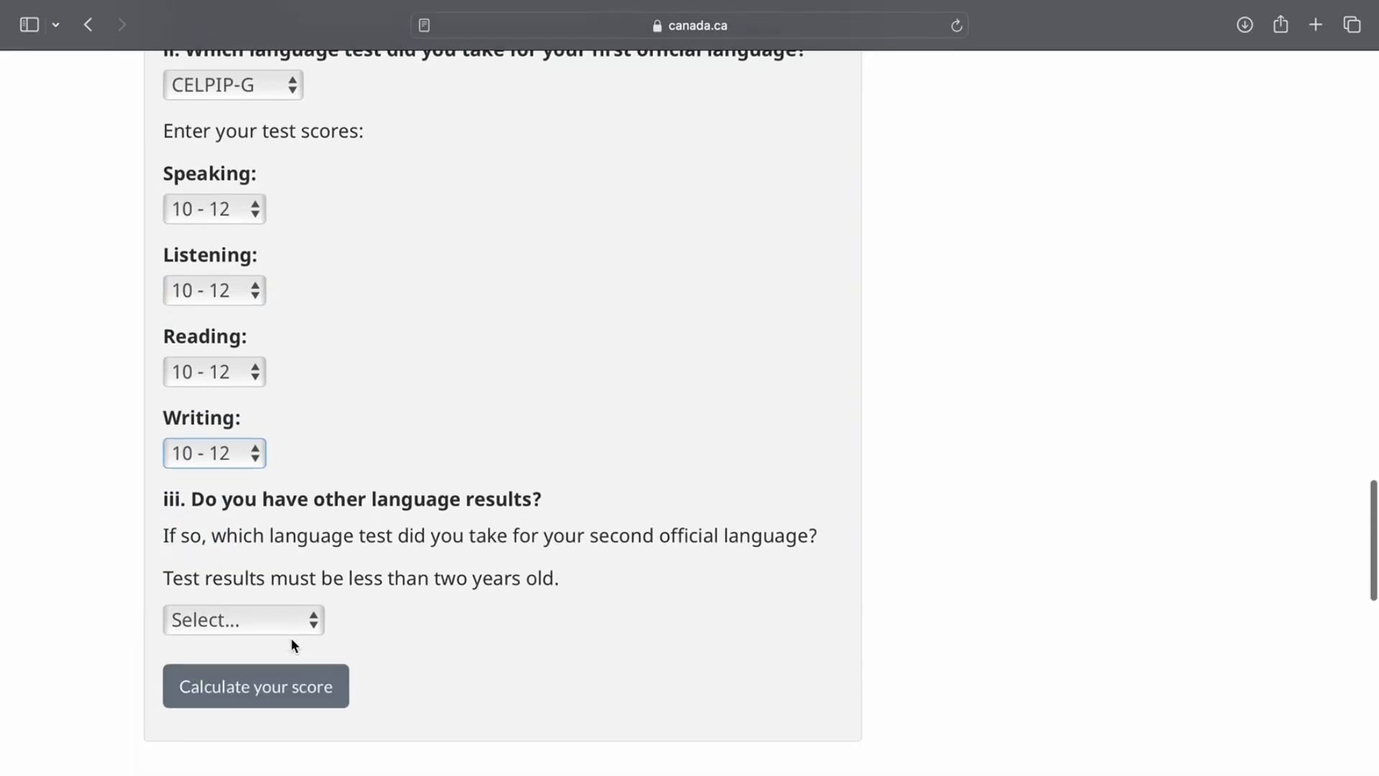
pyautogui.moveTo(191, 463); pyautogui.dragTo(616, 553)
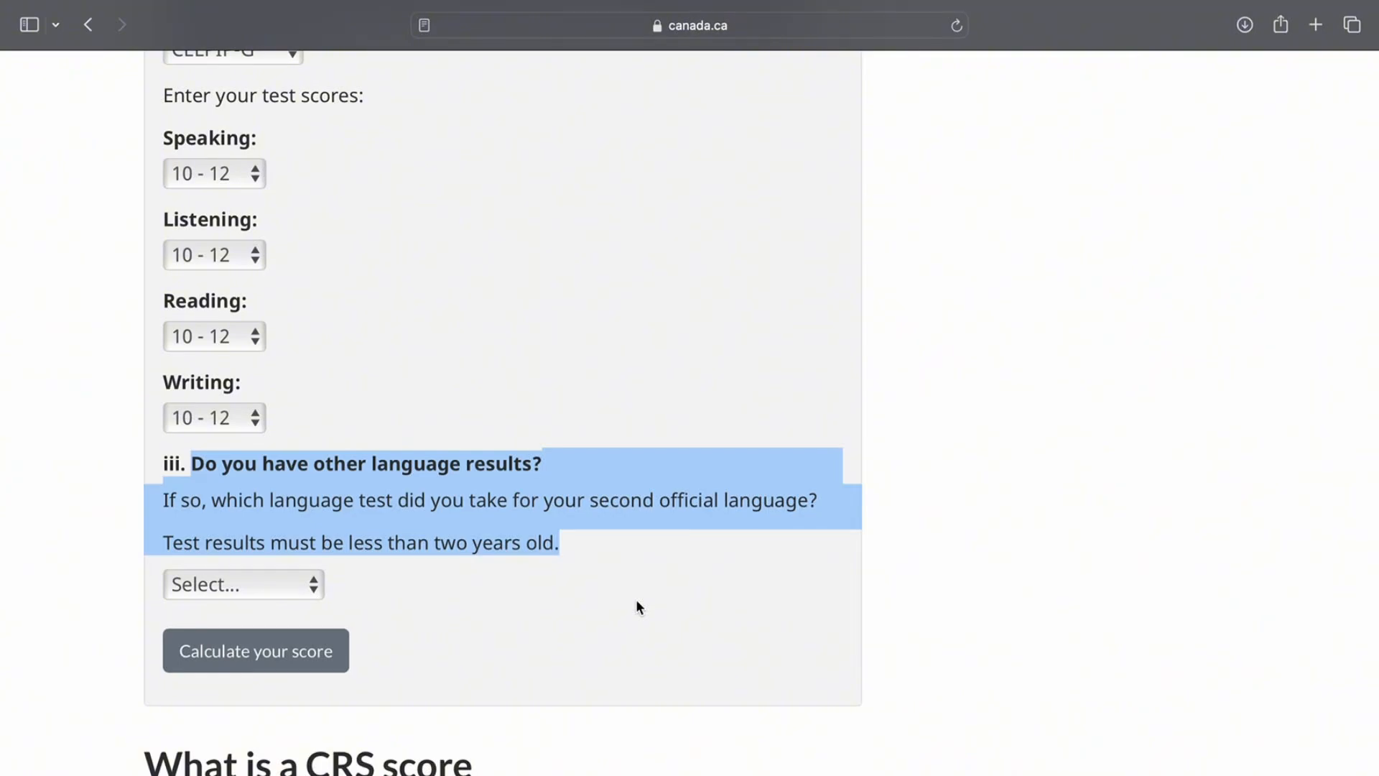
pyautogui.click(215, 584)
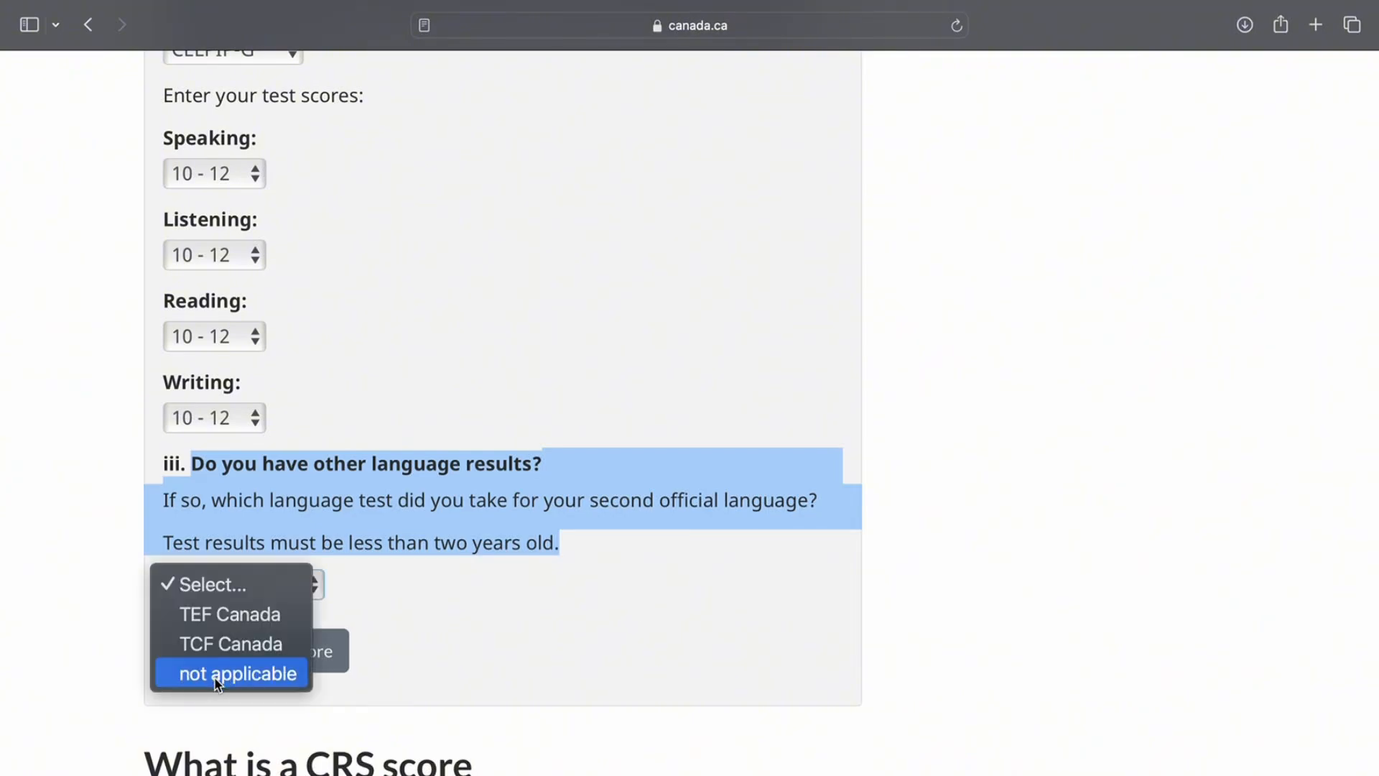
pyautogui.click(217, 675)
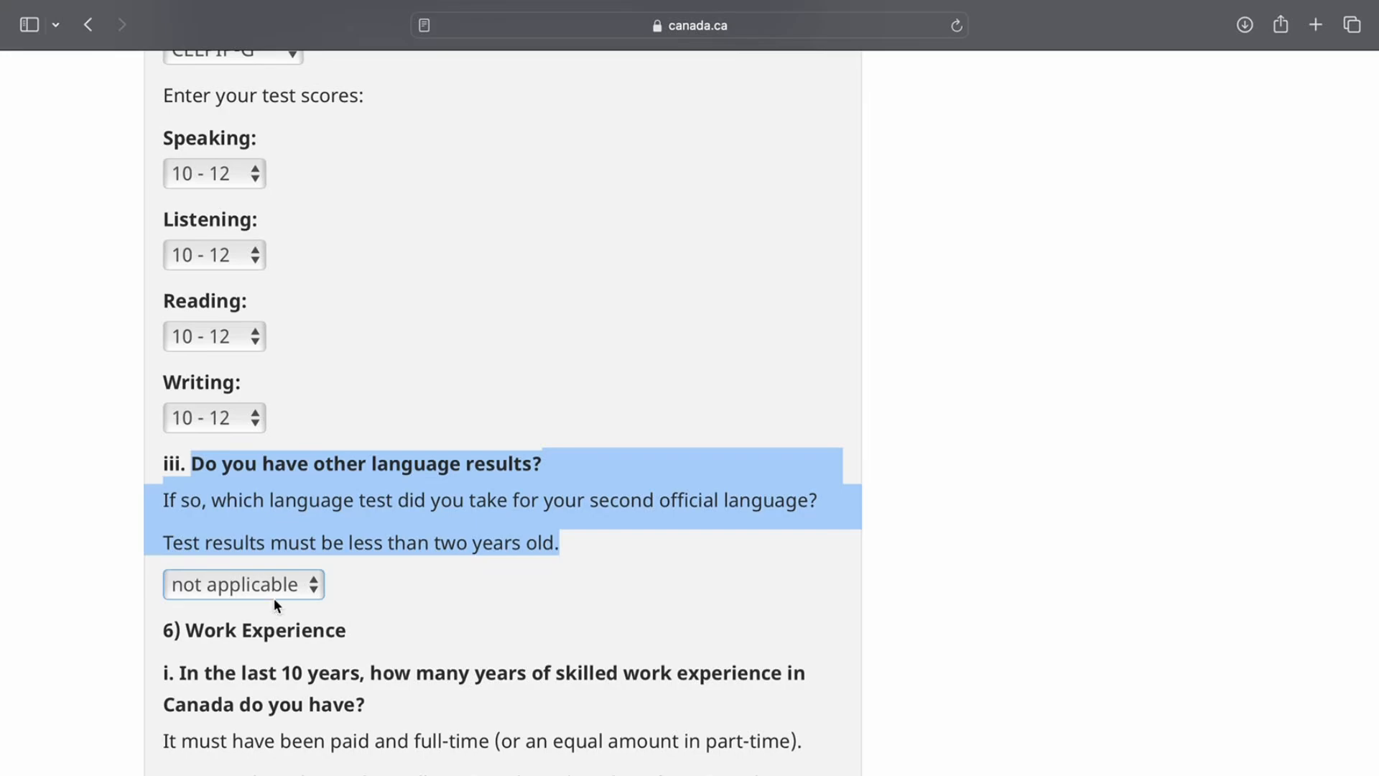
# Review the requirements of question 6i and set the years of skilled work experience in Canada to 1 year
pyautogui.scroll(-4, 274, 597)
pyautogui.scroll(-4, 276, 597)
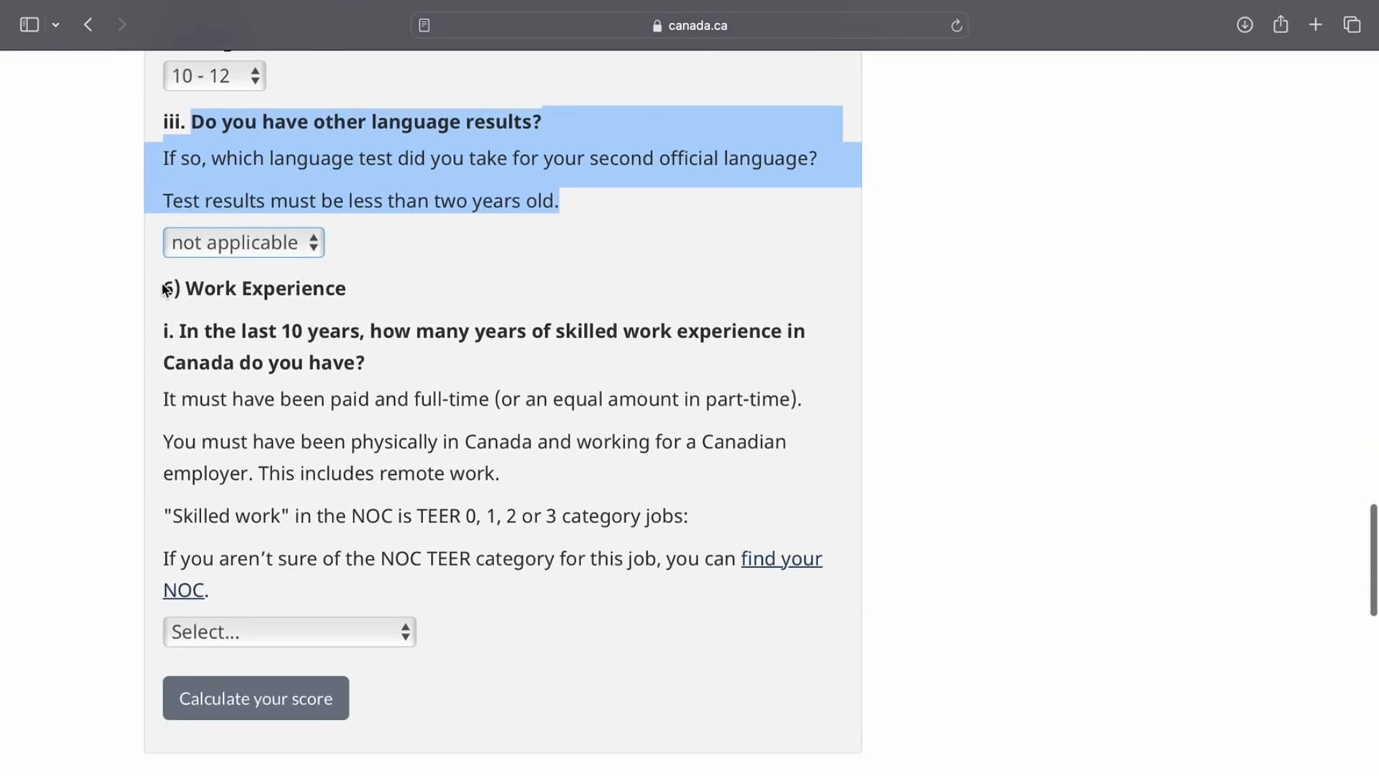
pyautogui.moveTo(164, 289); pyautogui.dragTo(437, 372)
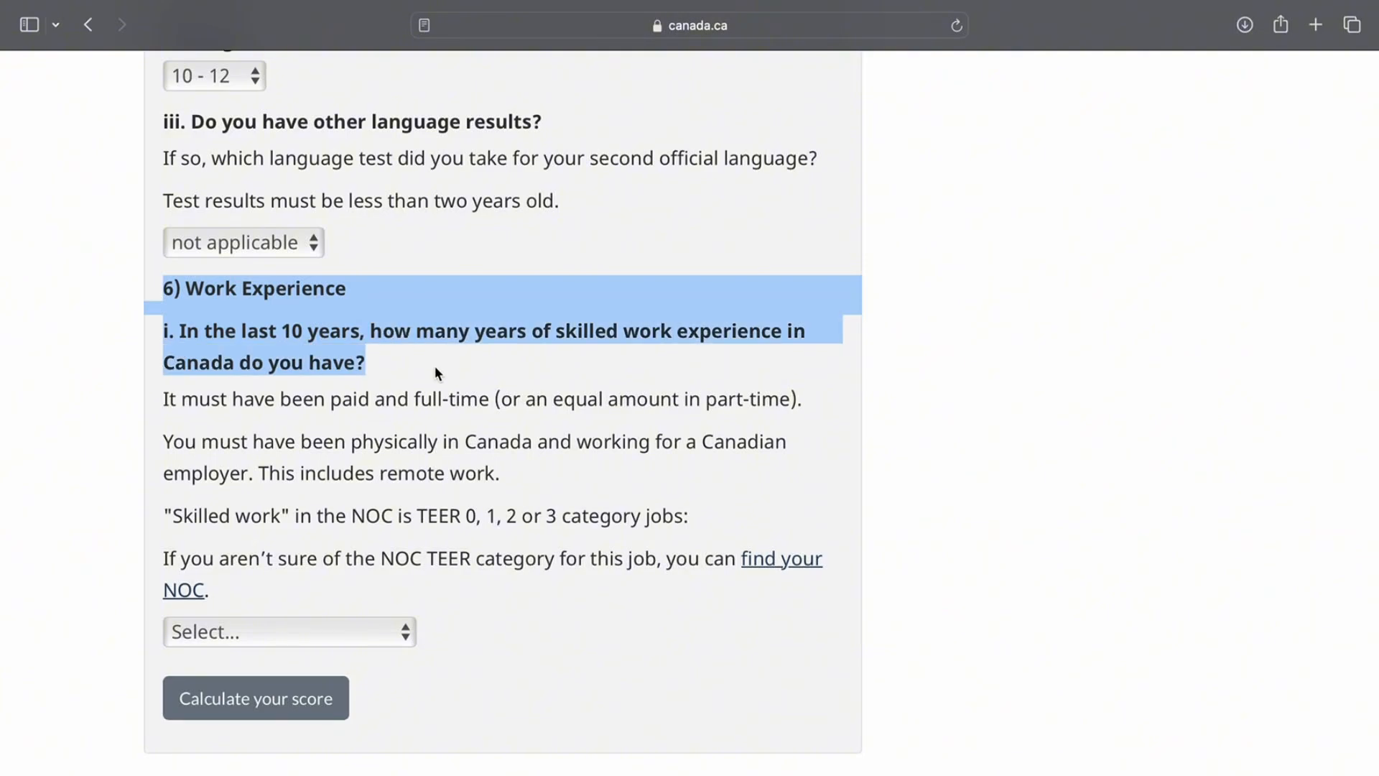
pyautogui.moveTo(280, 399); pyautogui.dragTo(797, 404)
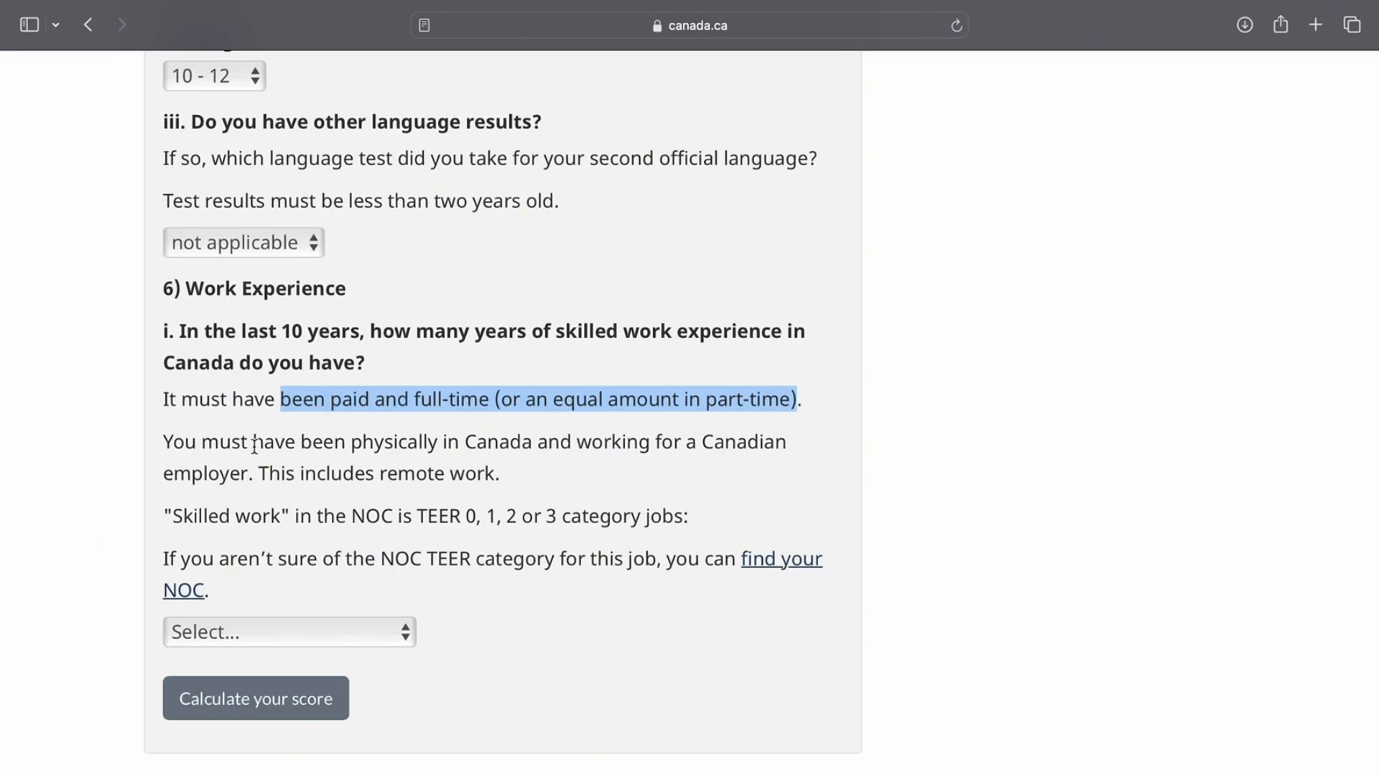
pyautogui.moveTo(301, 444); pyautogui.dragTo(699, 461)
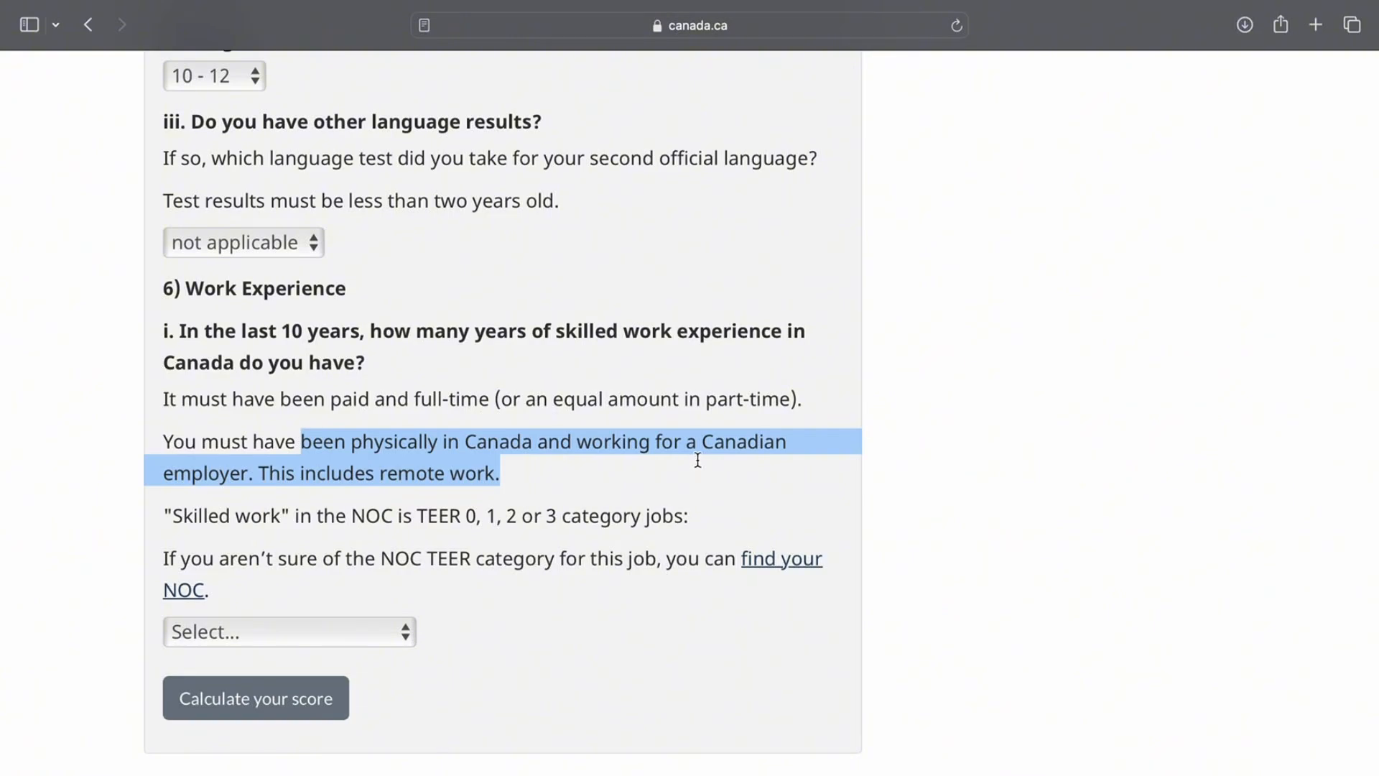
pyautogui.click(166, 509)
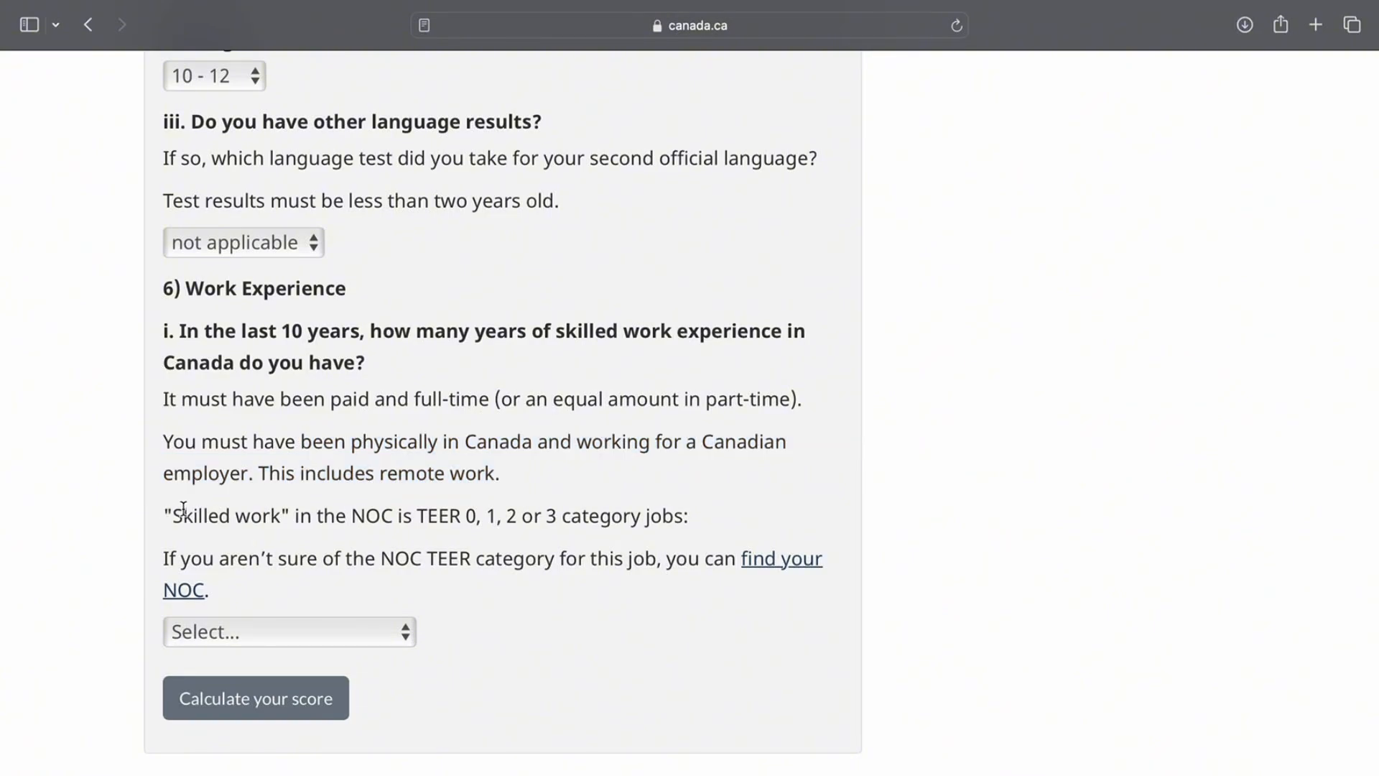
pyautogui.moveTo(183, 508); pyautogui.dragTo(693, 519)
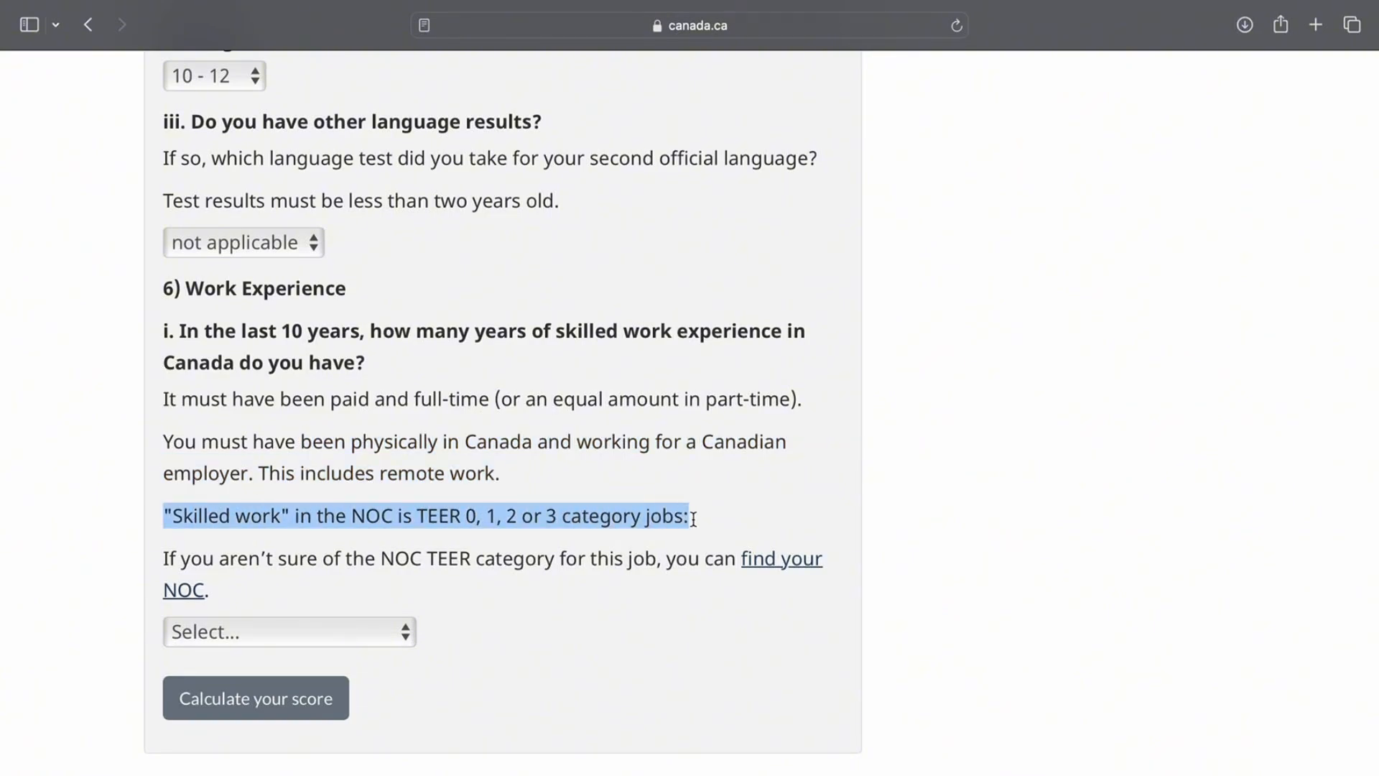
pyautogui.click(289, 632)
pyautogui.click(241, 689)
# Set the total foreign skilled work experience in question 6ii to "3 years or more"
pyautogui.scroll(-3, 282, 647)
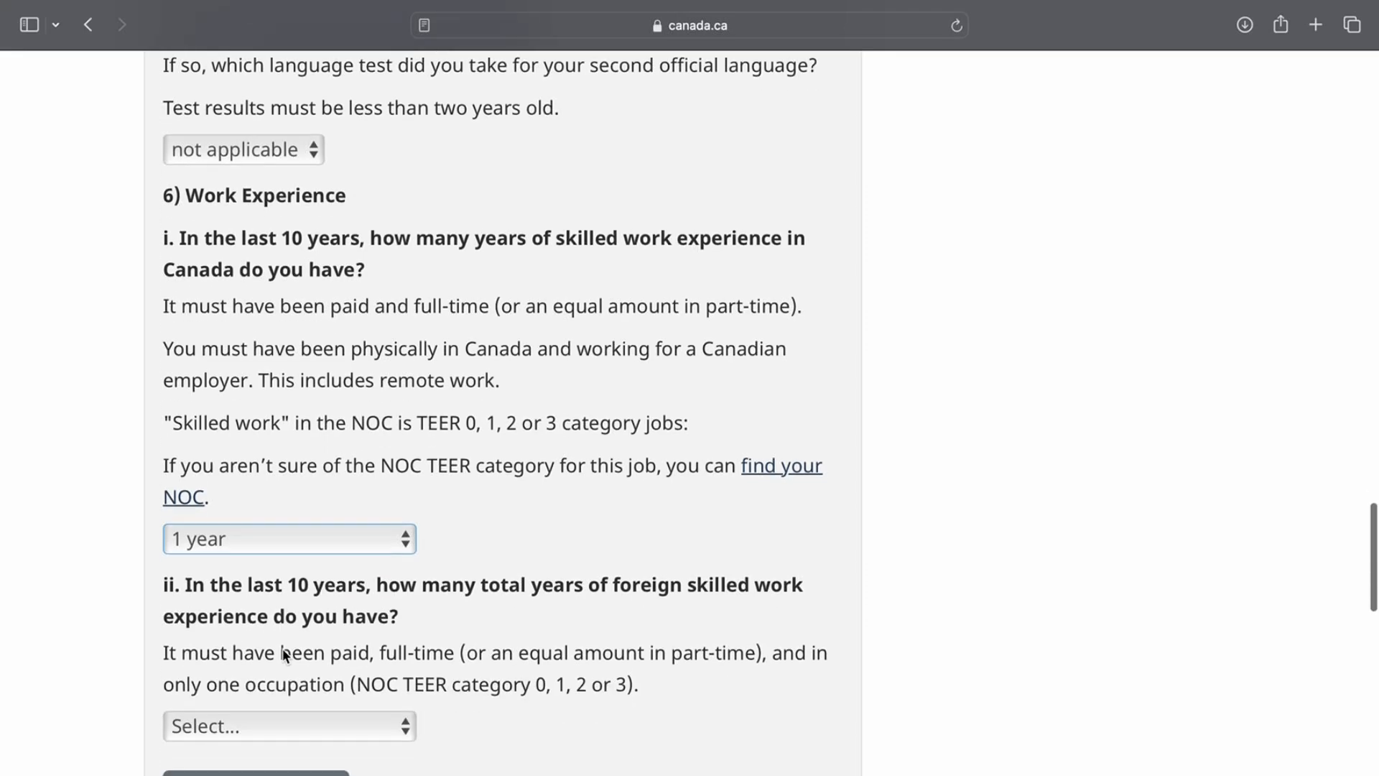
pyautogui.scroll(-3, 283, 654)
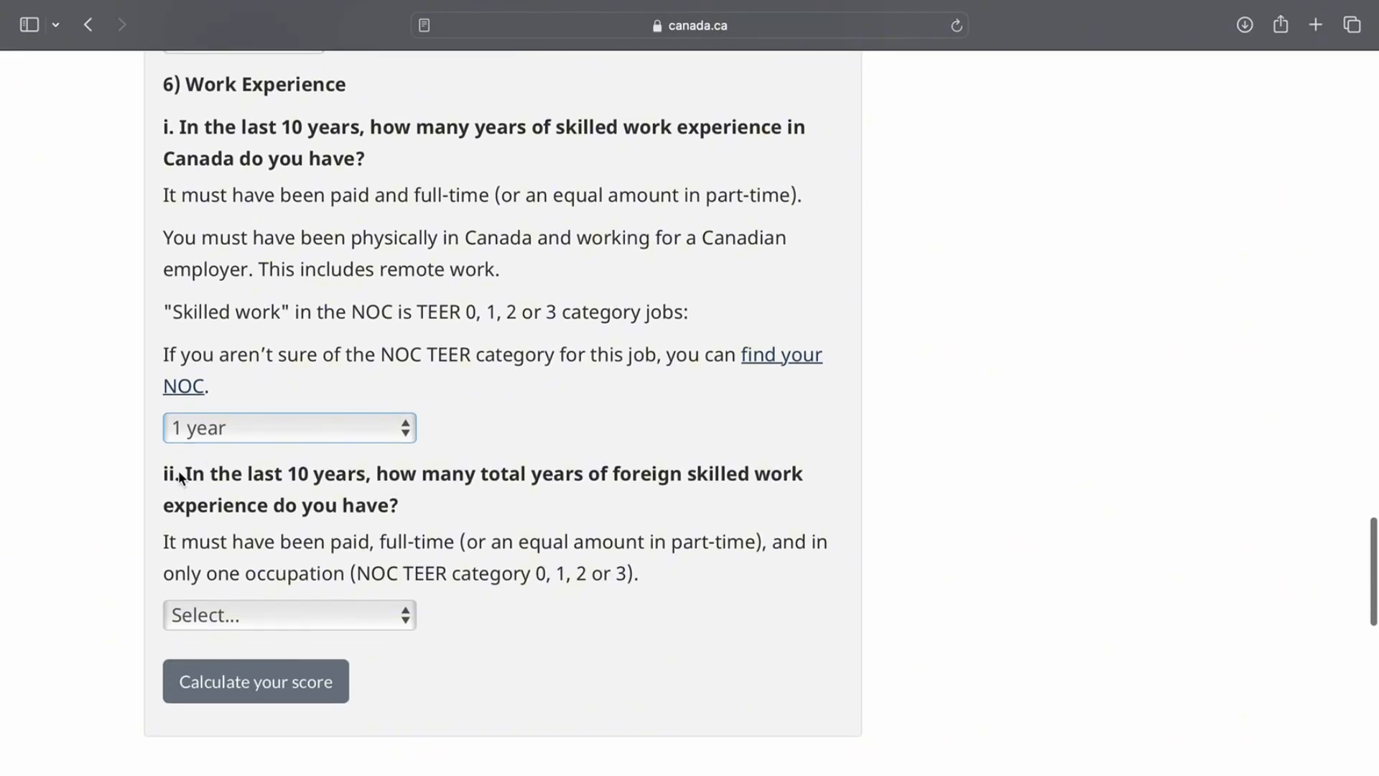
pyautogui.moveTo(147, 476); pyautogui.dragTo(803, 514)
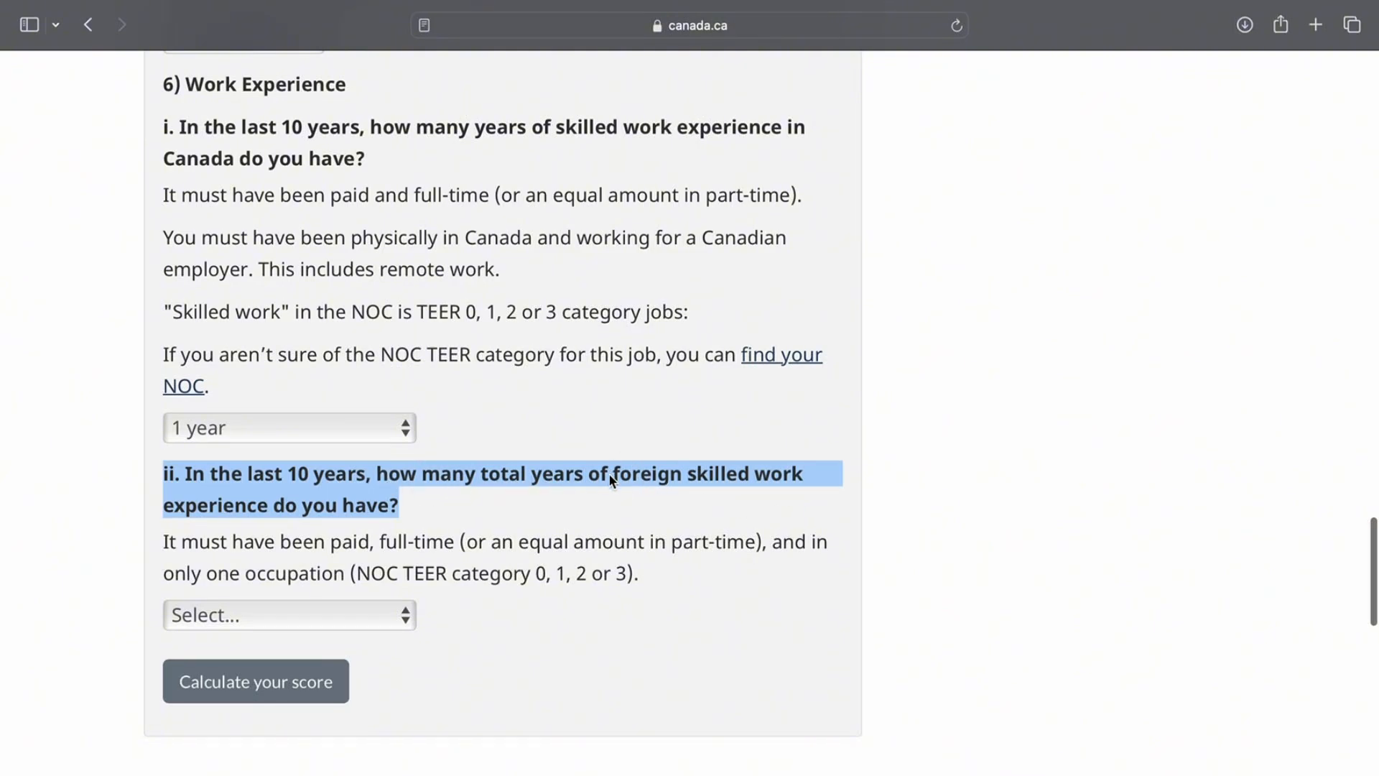
pyautogui.click(287, 615)
pyautogui.click(250, 736)
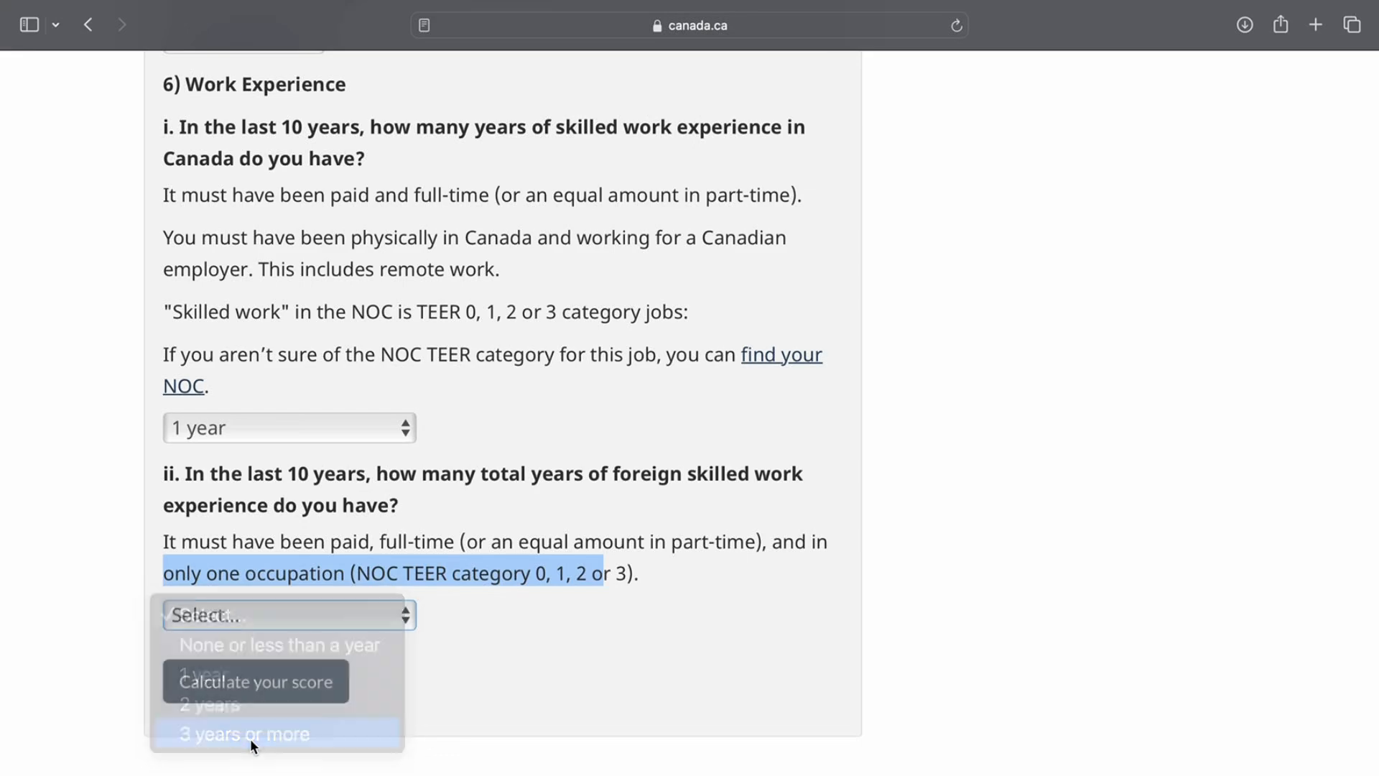
# Answer No to question 7 about having a certificate of qualification from a Canadian province, territory or federal body
pyautogui.scroll(-2, 250, 740)
pyautogui.scroll(-5, 251, 740)
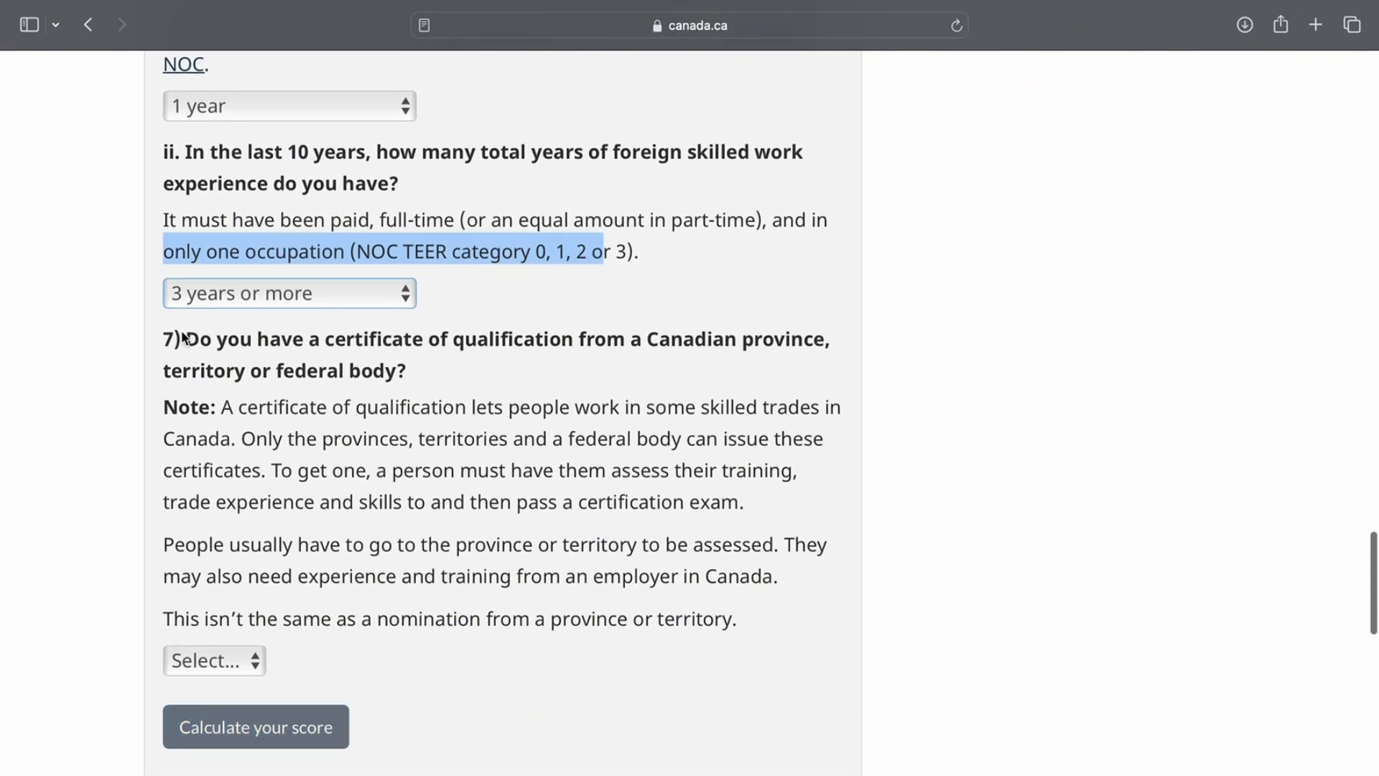
pyautogui.moveTo(165, 337); pyautogui.dragTo(519, 360)
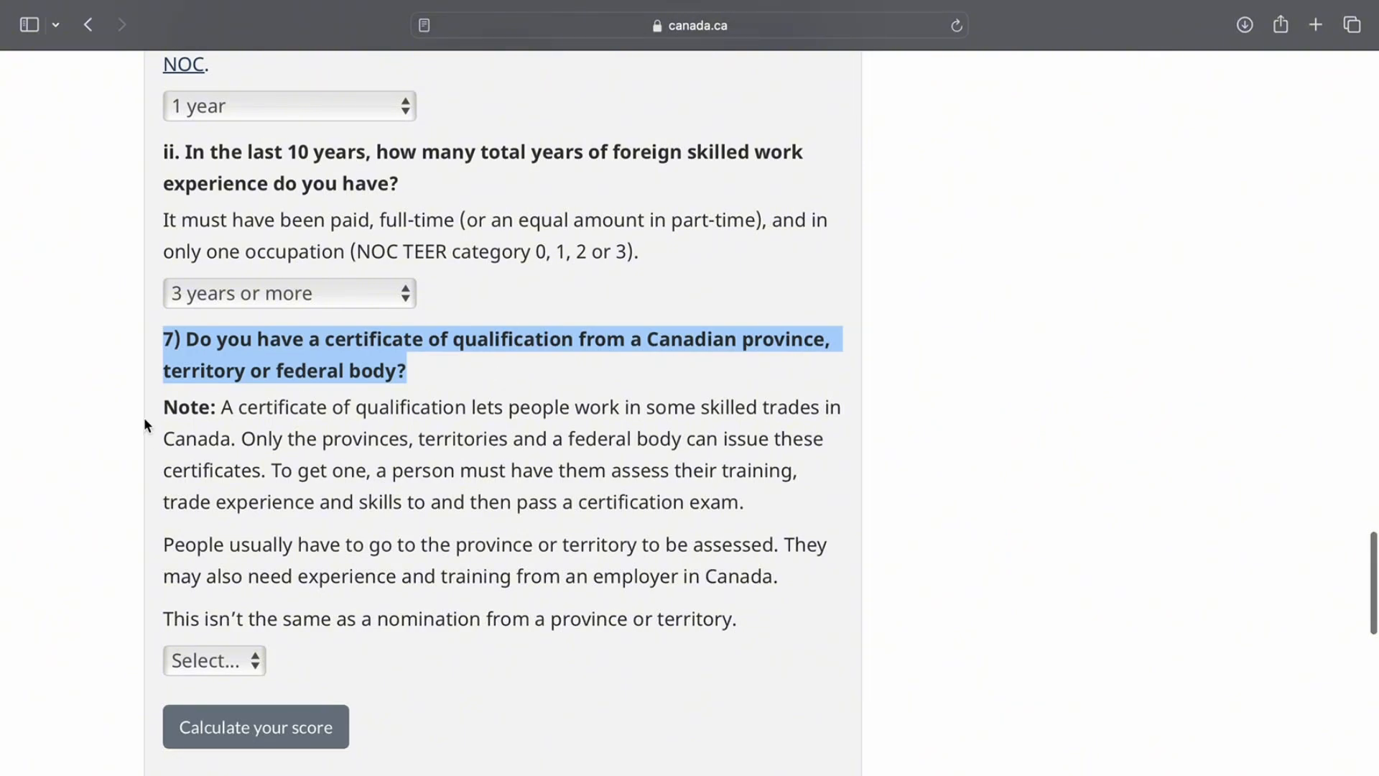
pyautogui.moveTo(166, 403); pyautogui.dragTo(204, 650)
pyautogui.click(208, 660)
pyautogui.click(201, 684)
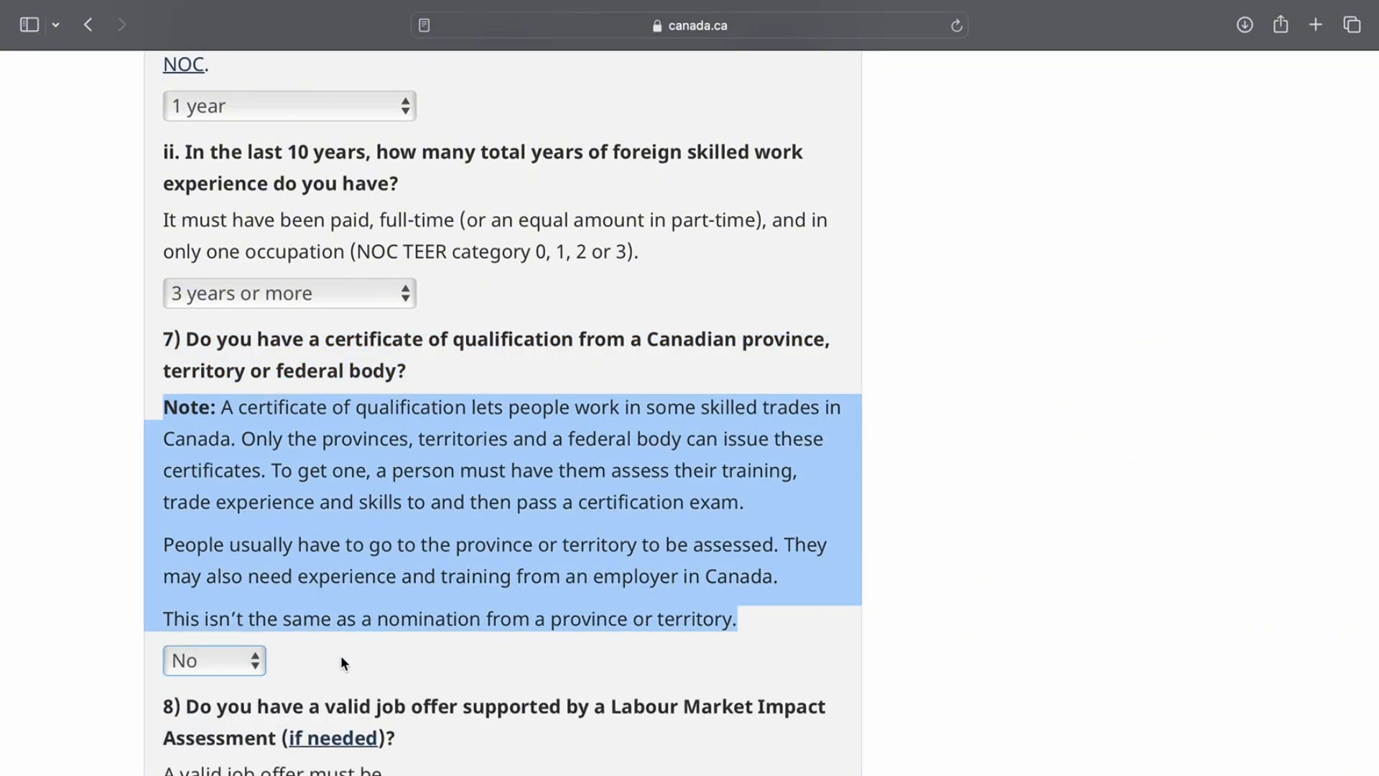
# Review the valid job offer criteria and answer No to question 8 about an offer supported by a Labour Market Impact Assessment
pyautogui.scroll(-3, 364, 647)
pyautogui.scroll(-3, 364, 646)
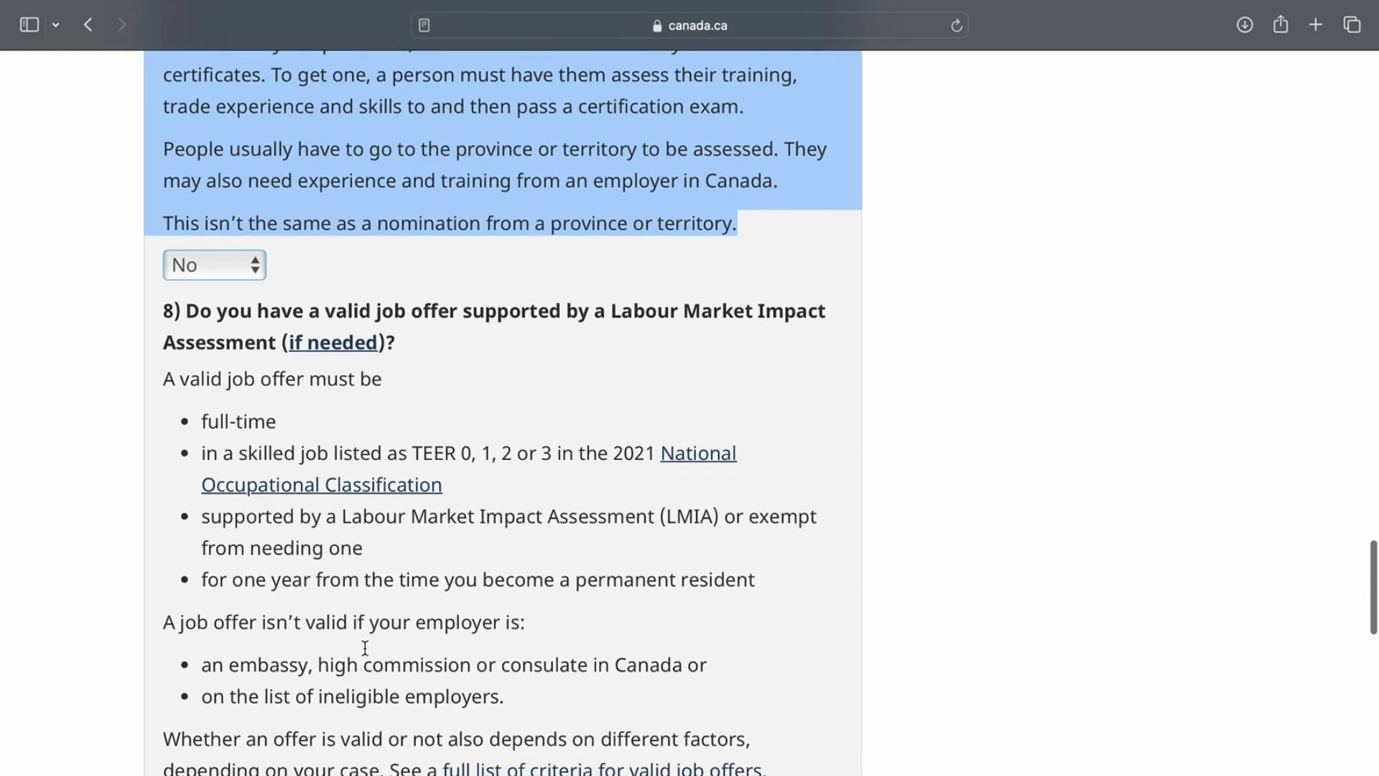
pyautogui.moveTo(159, 309); pyautogui.dragTo(479, 356)
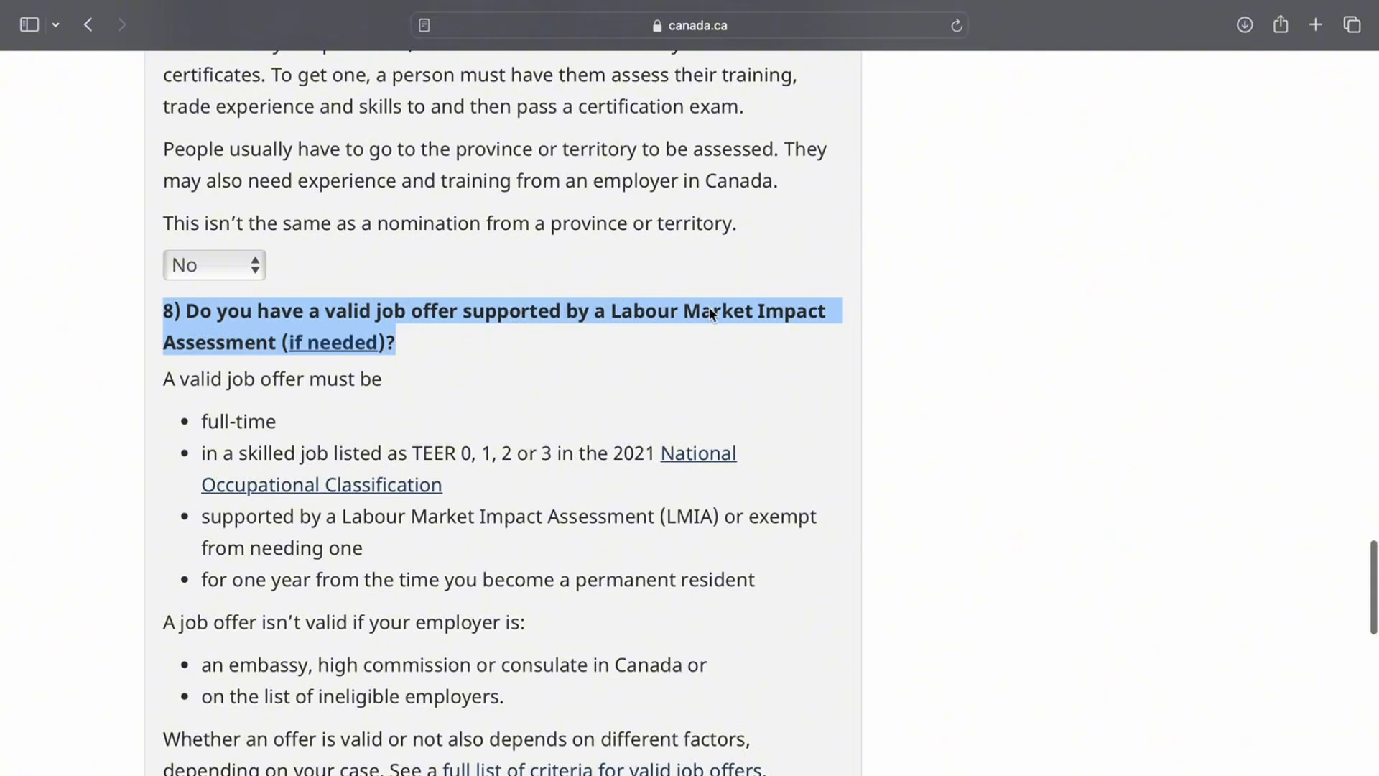
pyautogui.moveTo(158, 379); pyautogui.dragTo(518, 506)
pyautogui.moveTo(517, 507); pyautogui.dragTo(713, 577)
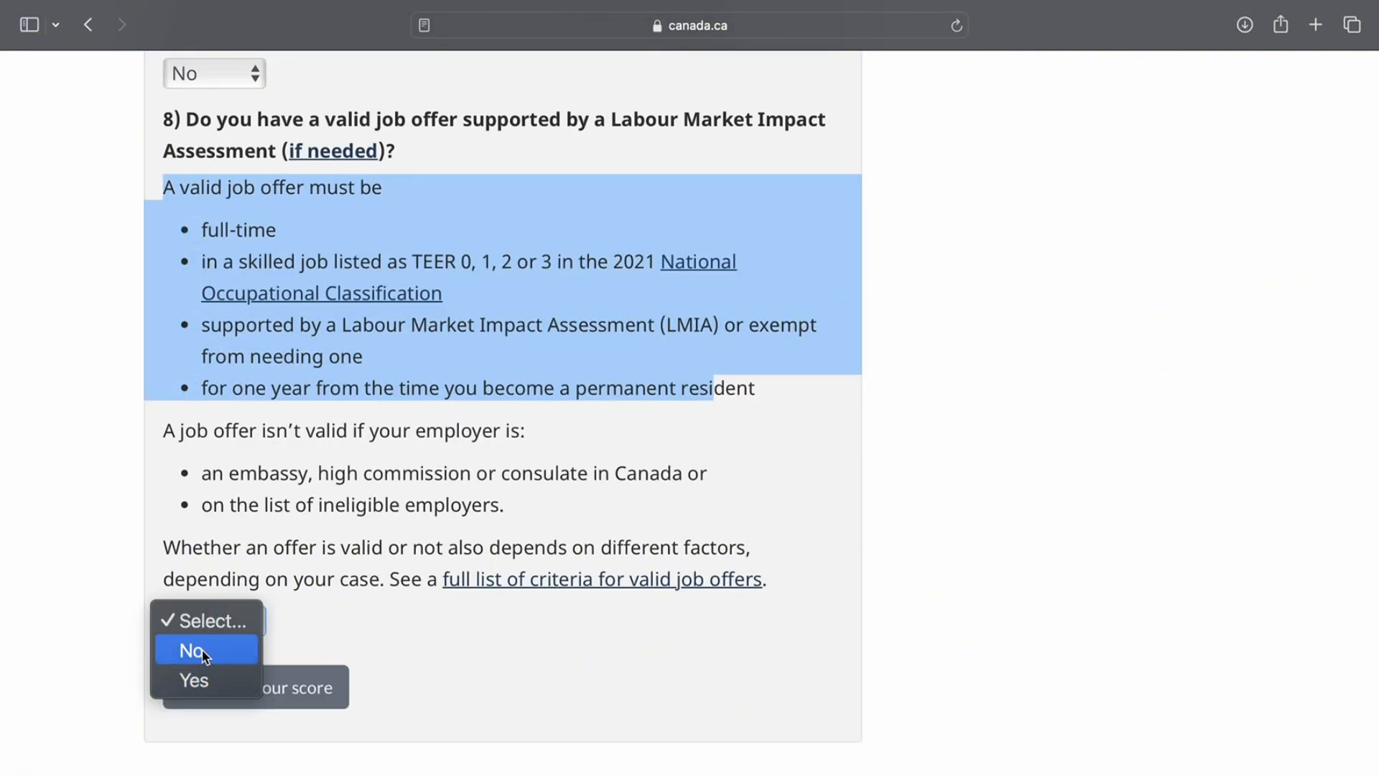
pyautogui.click(202, 651)
# Answer No to question 9 about having a nomination certificate from a province or territory
pyautogui.scroll(-3, 280, 696)
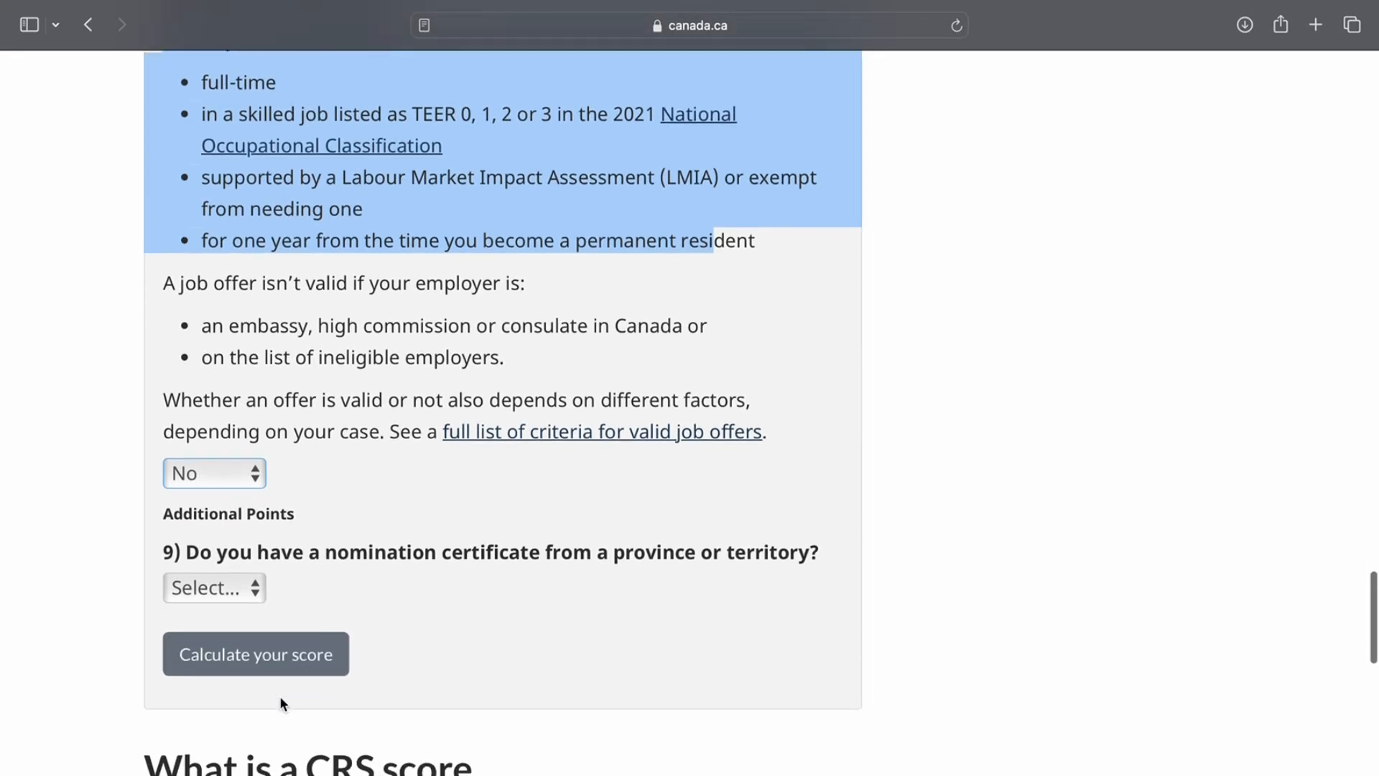
pyautogui.click(151, 487)
pyautogui.moveTo(151, 486); pyautogui.dragTo(834, 503)
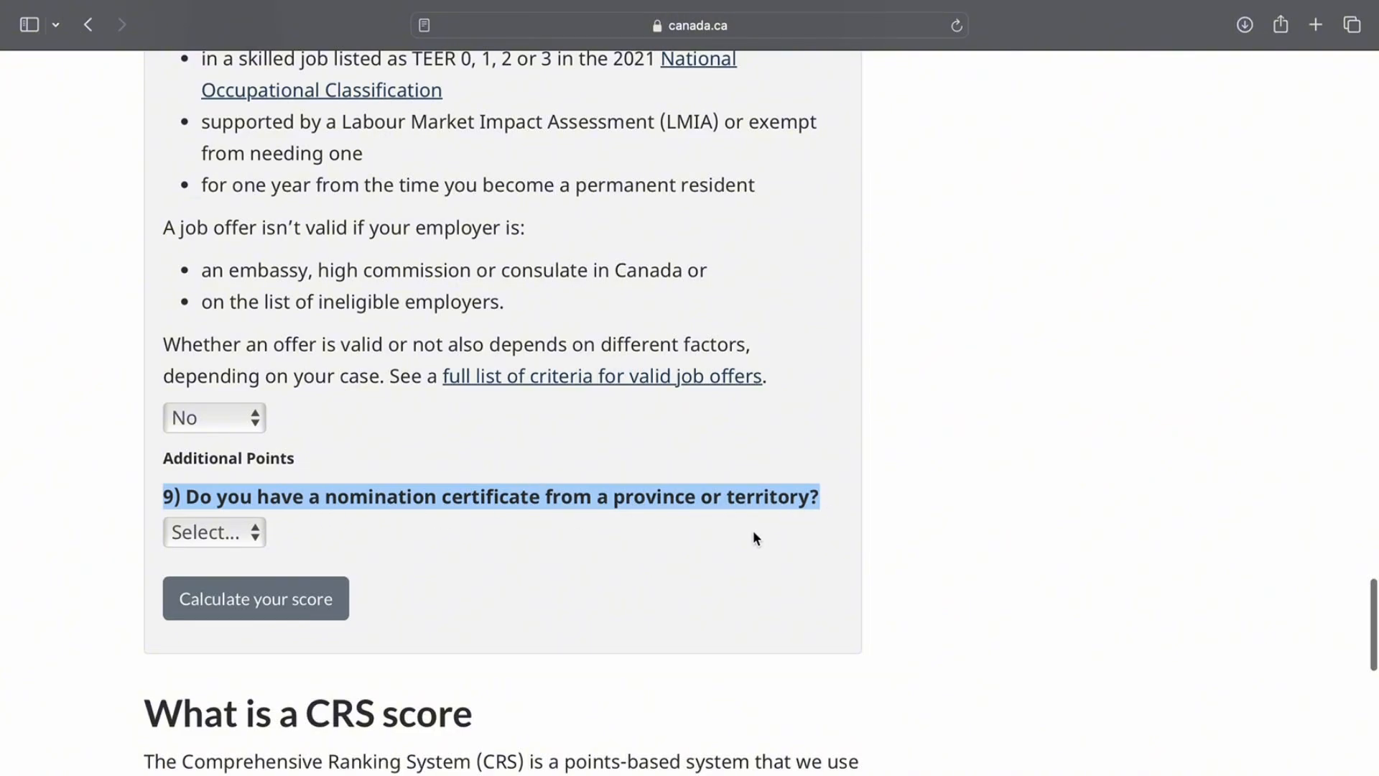
pyautogui.click(176, 544)
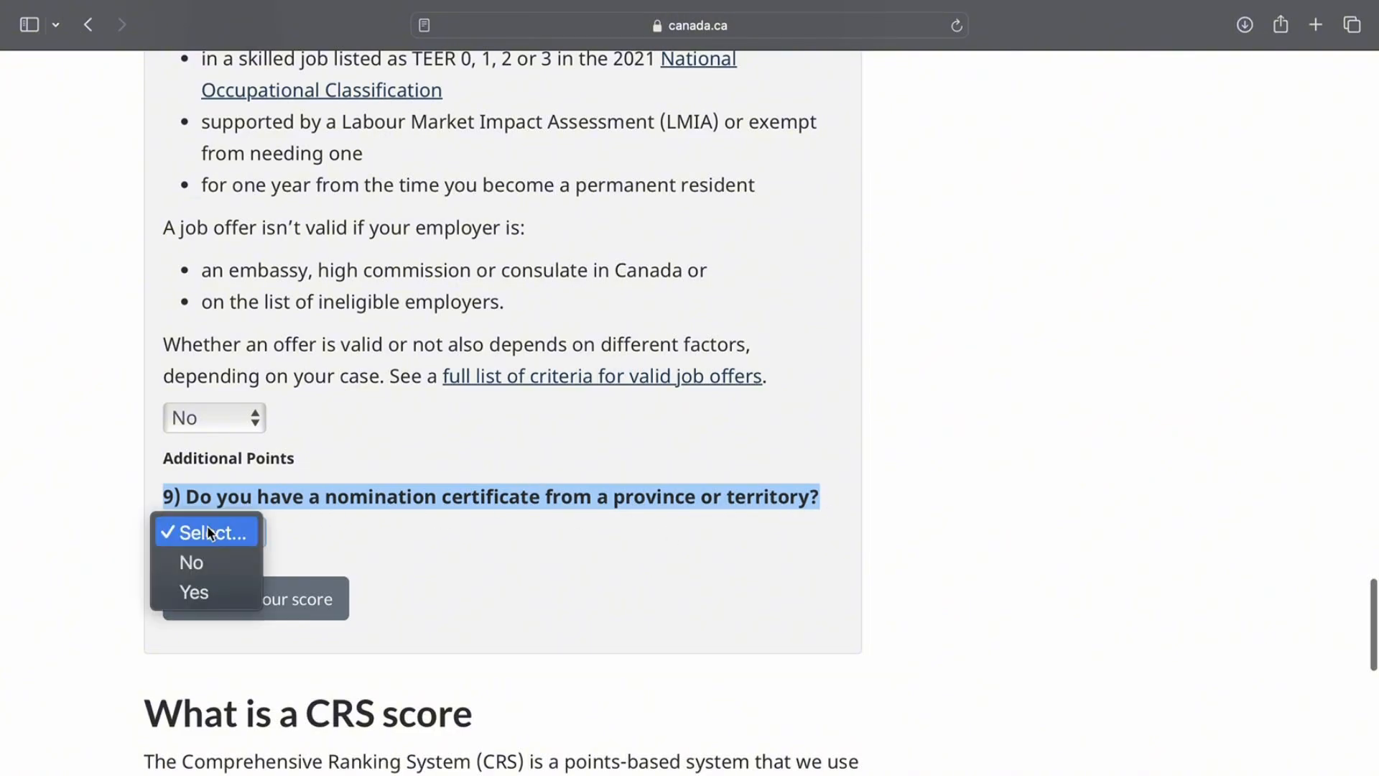
pyautogui.click(204, 564)
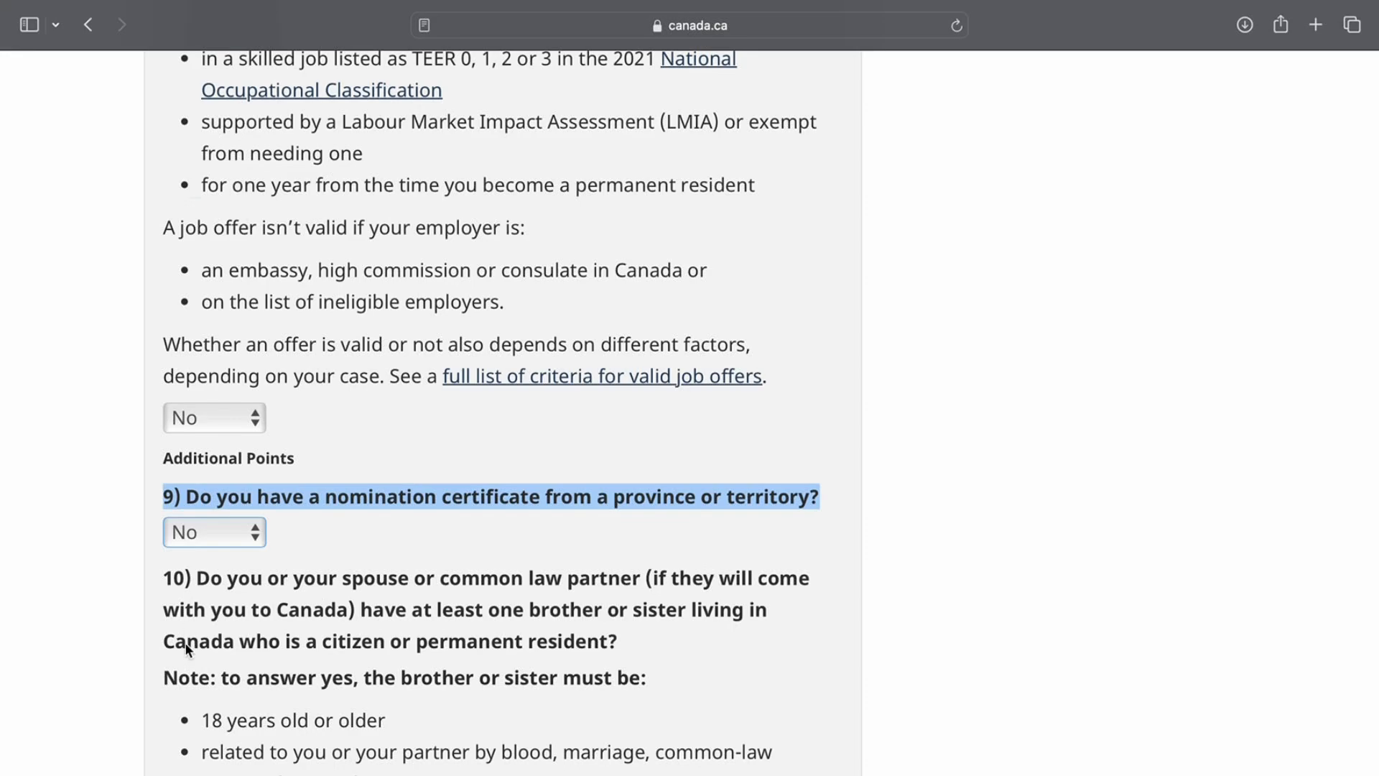
# Answer No to question 10 about a brother or sister living in Canada as a citizen or permanent resident
pyautogui.scroll(-3, 187, 650)
pyautogui.scroll(-3, 187, 650)
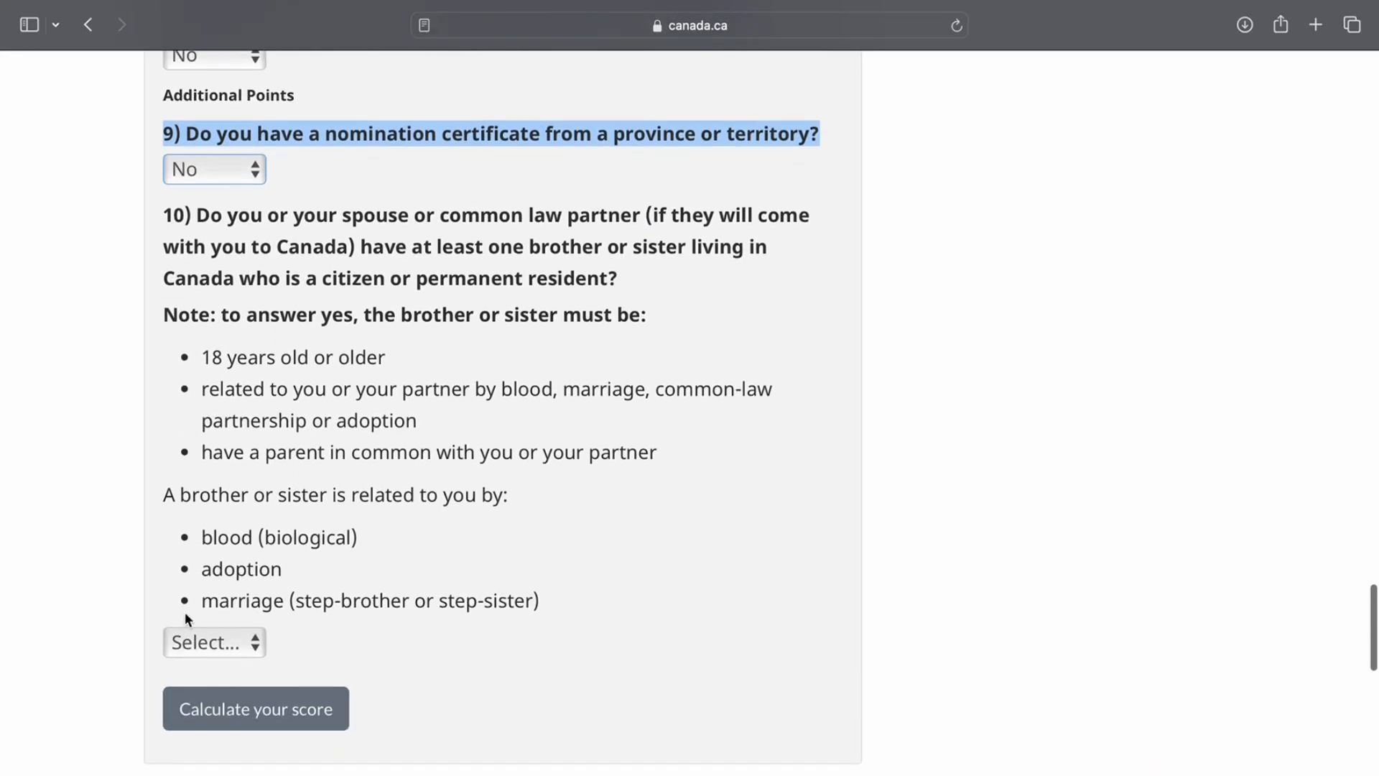
pyautogui.moveTo(154, 212); pyautogui.dragTo(731, 320)
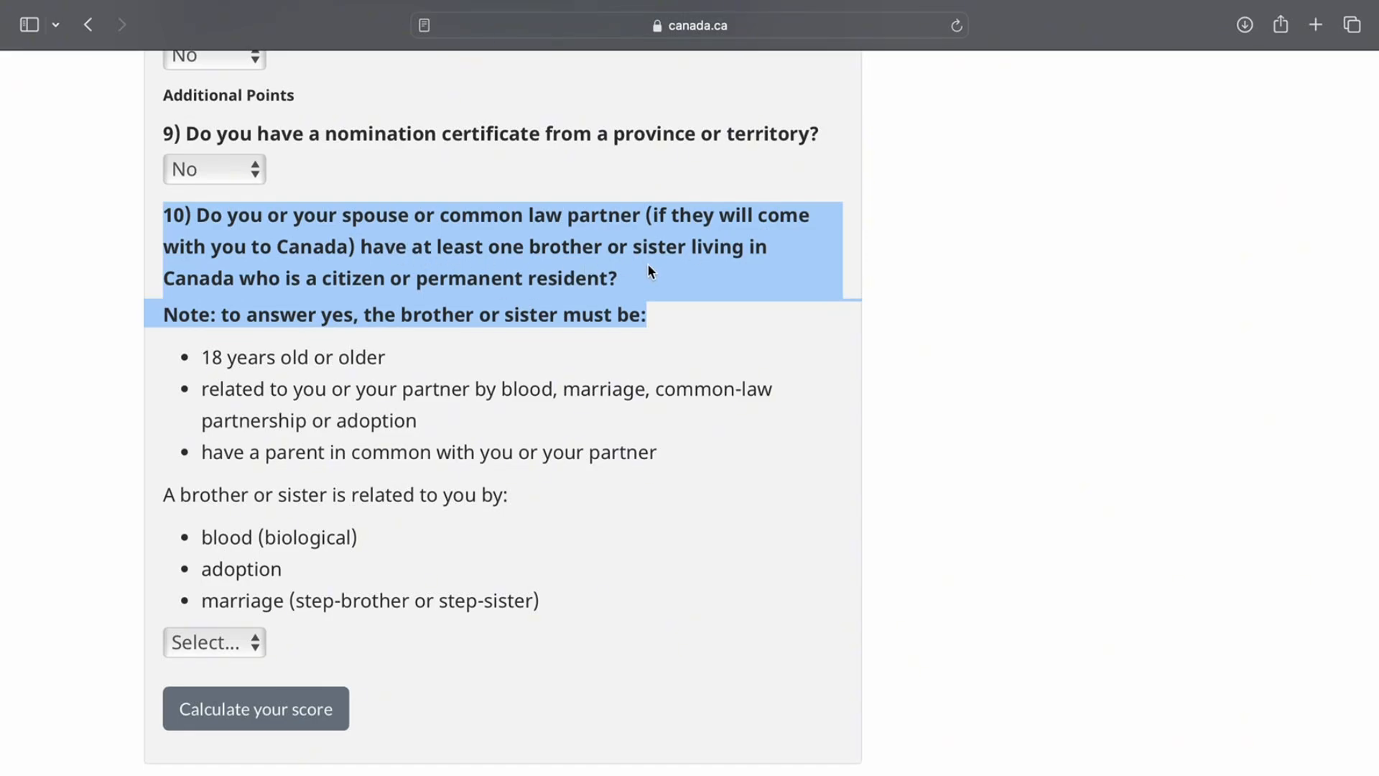
pyautogui.click(212, 642)
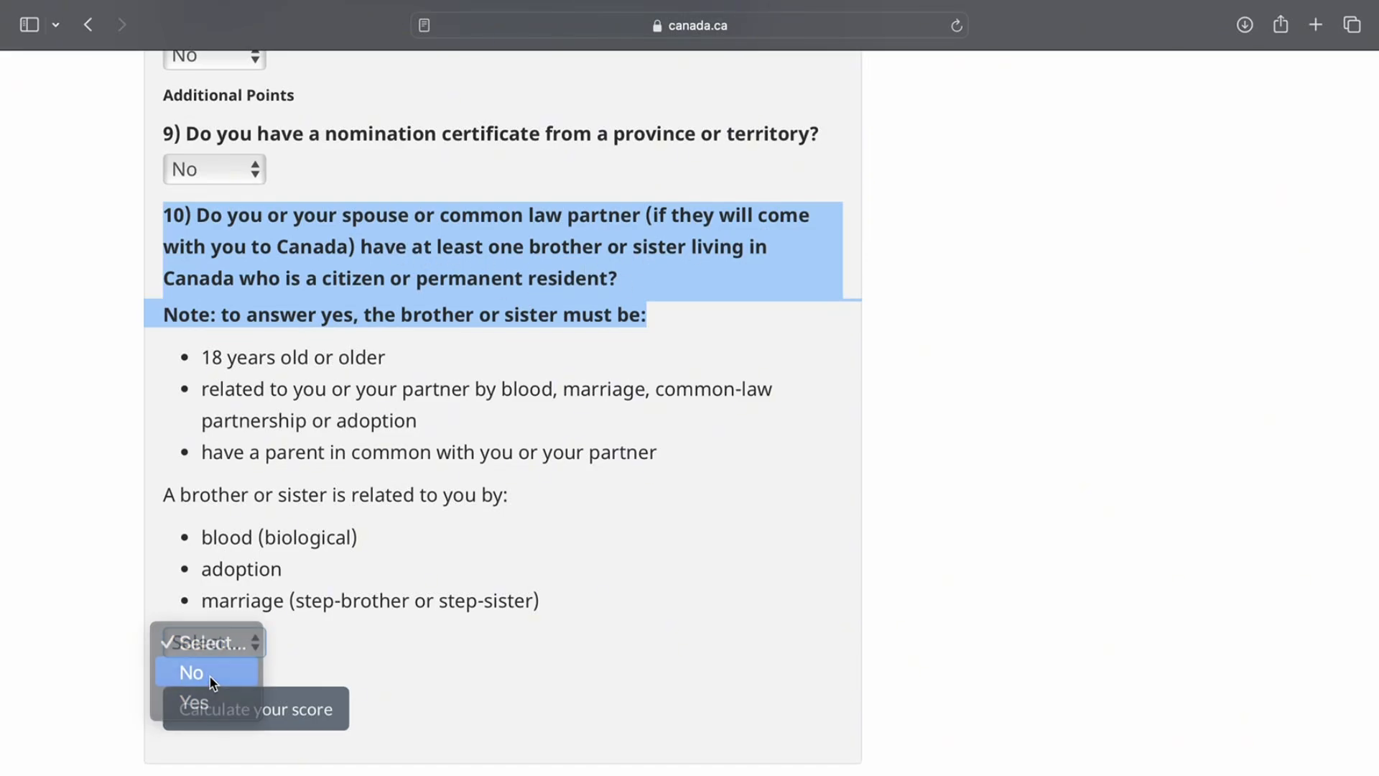
pyautogui.click(213, 673)
# Calculate the CRS score from the completed questionnaire
pyautogui.scroll(-3, 273, 632)
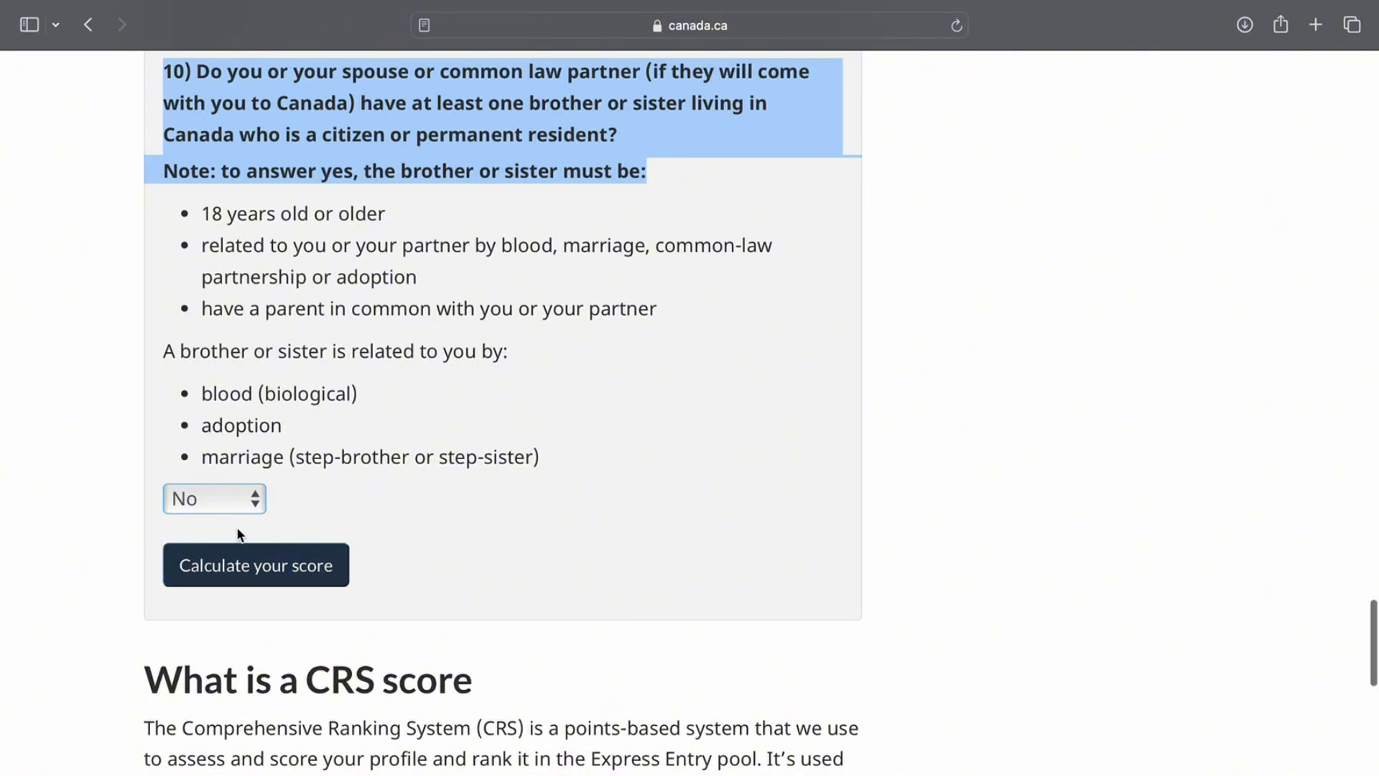
pyautogui.scroll(-2, 266, 582)
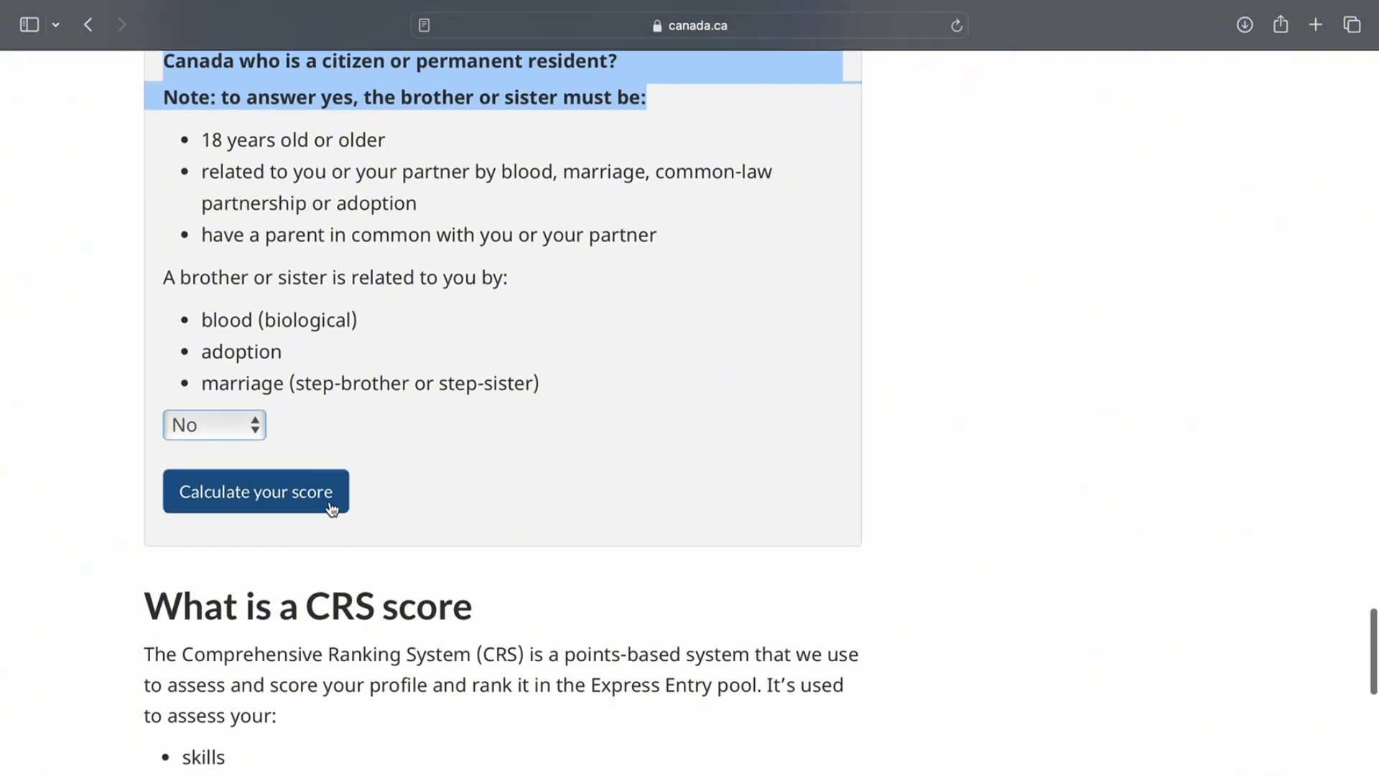
pyautogui.click(261, 498)
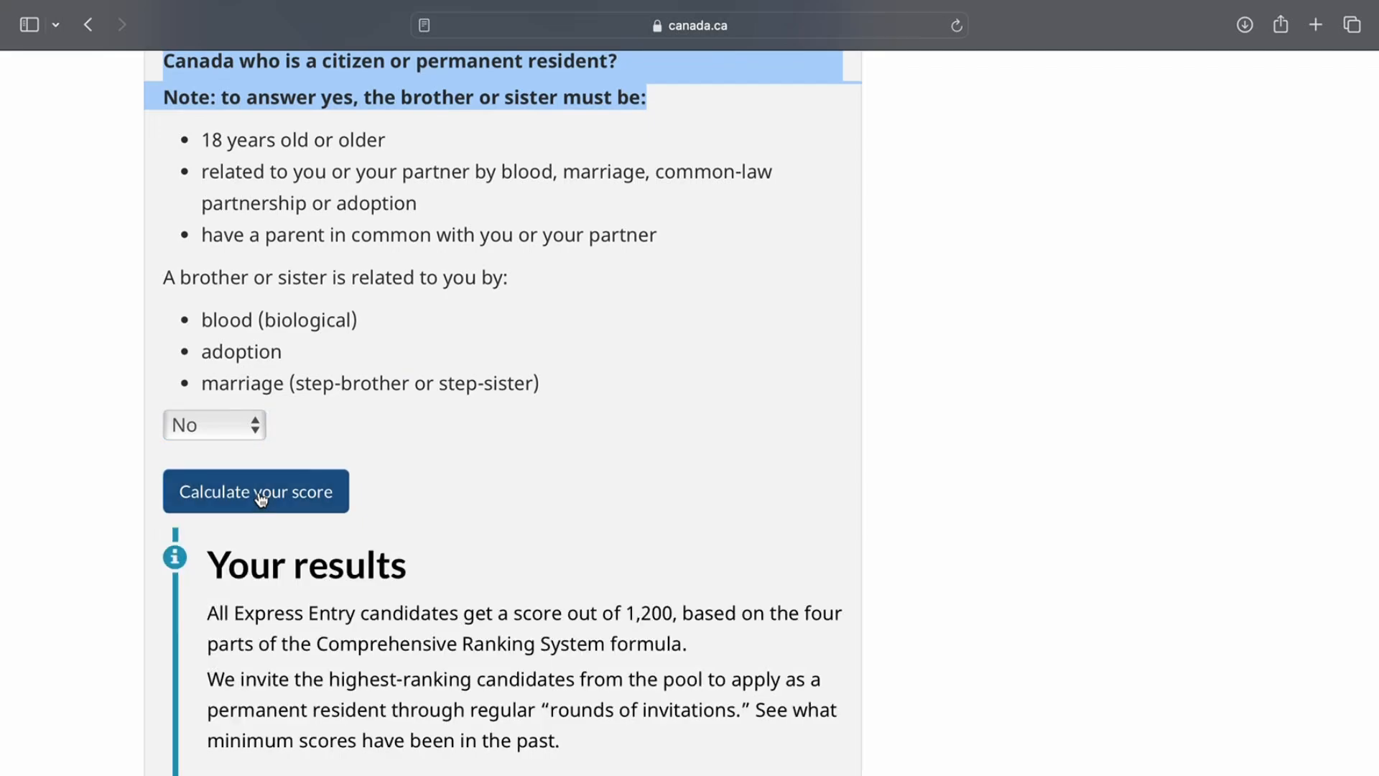
# Read the introduction of the results section on how Express Entry candidates are scored and invited
pyautogui.scroll(-3, 204, 589)
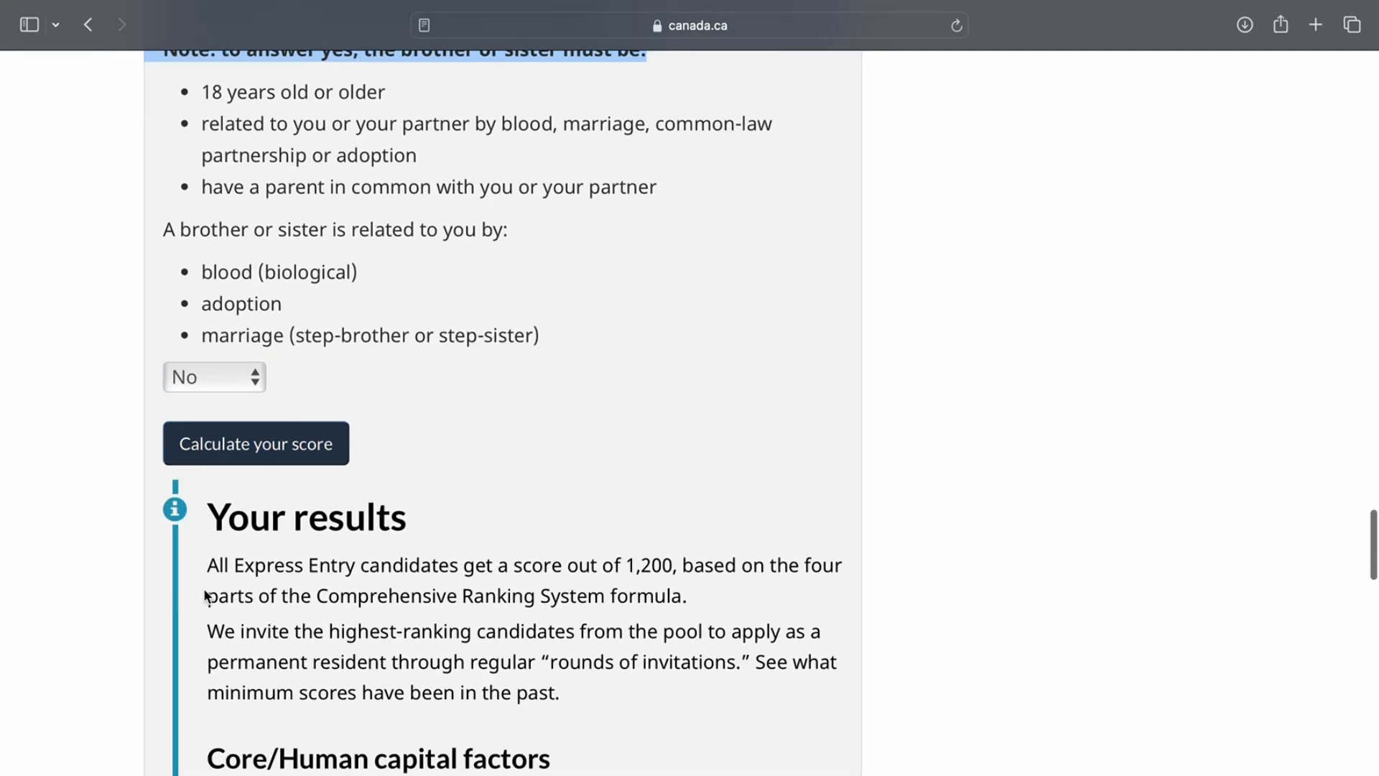
pyautogui.scroll(-5, 204, 593)
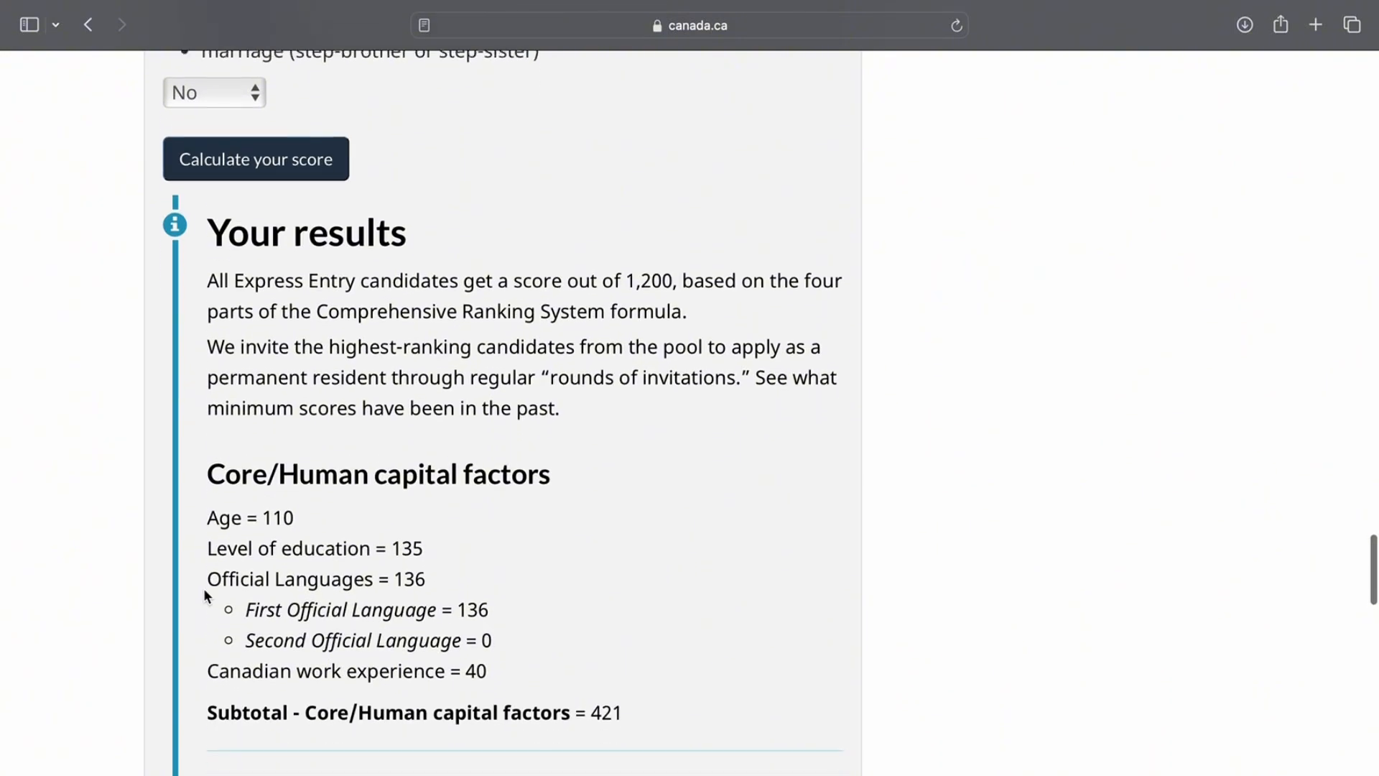
pyautogui.scroll(-2, 204, 591)
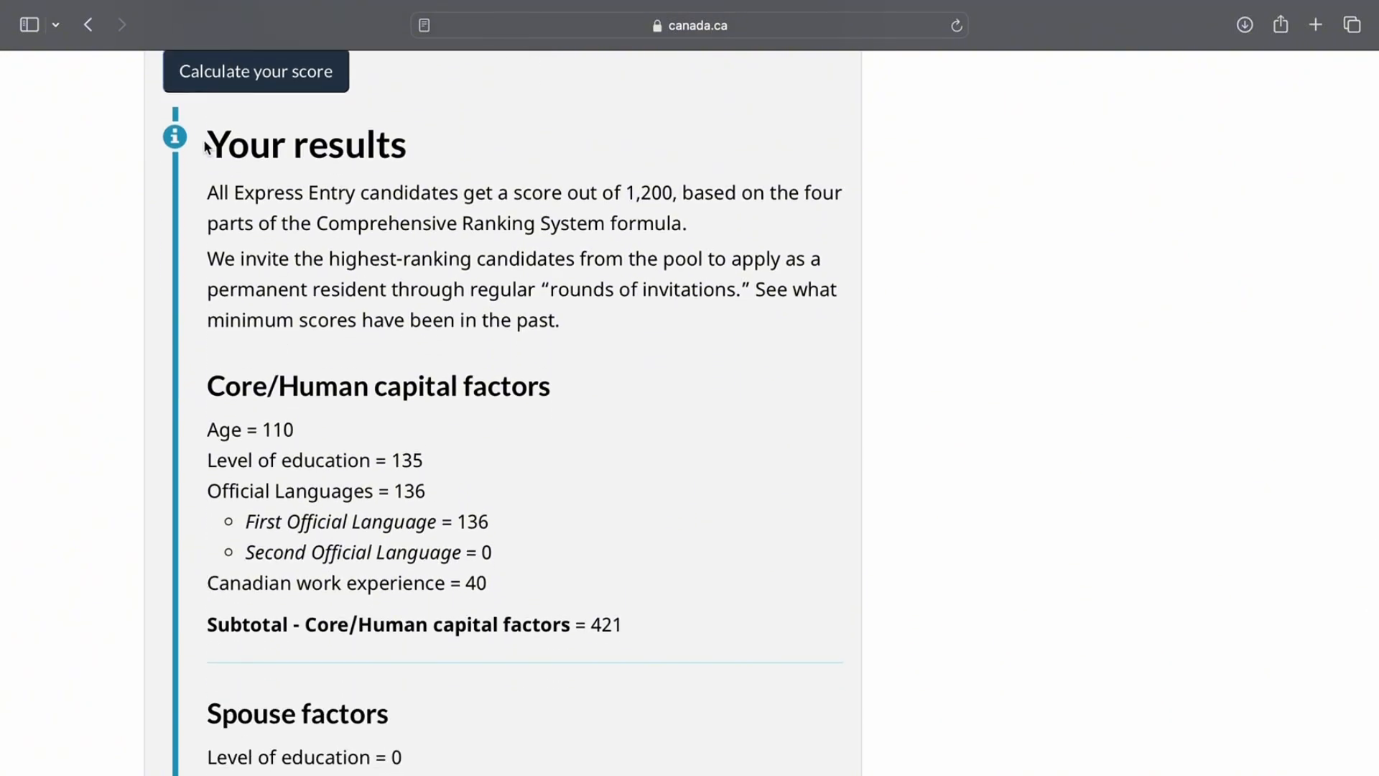
pyautogui.moveTo(208, 144); pyautogui.dragTo(564, 323)
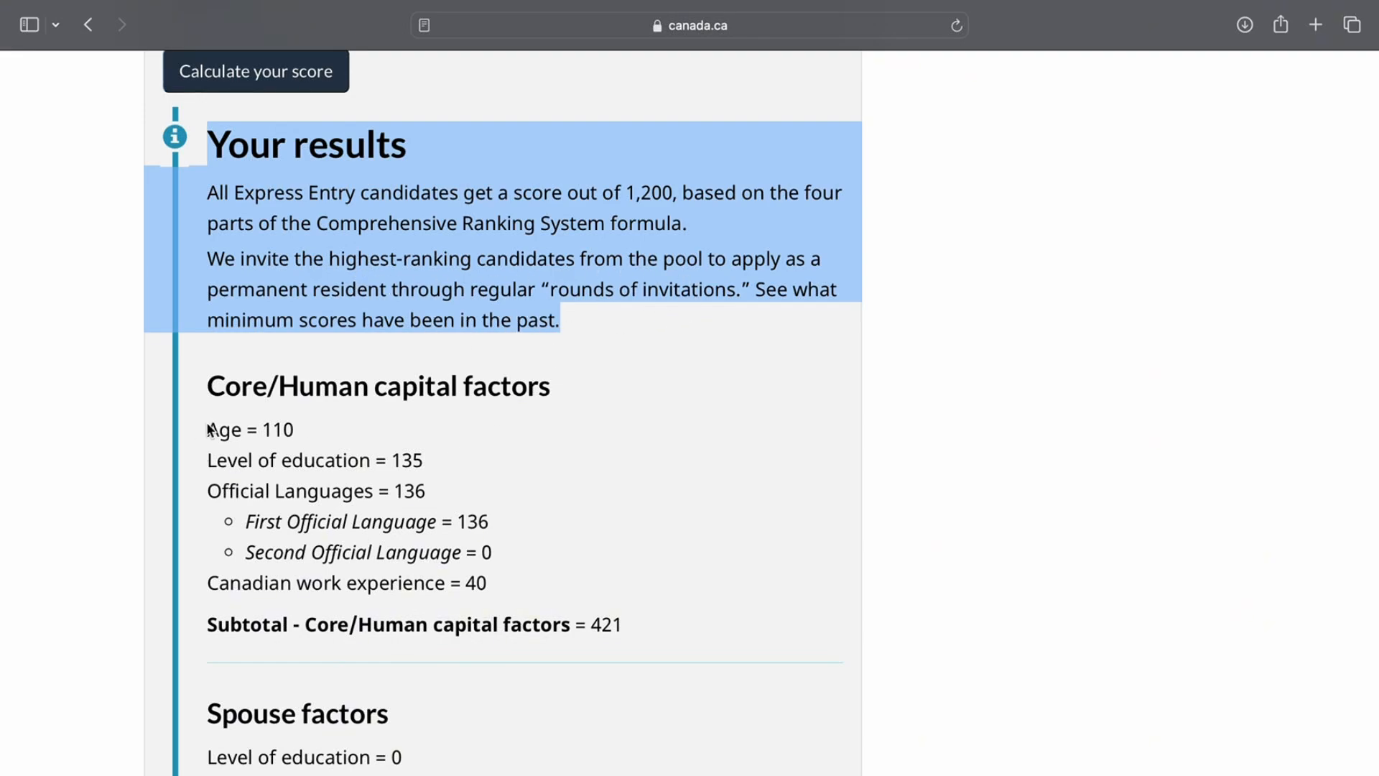
# Review the Core/Human capital factors line by line: age, education, official languages, Canadian work experience and their subtotal
pyautogui.moveTo(207, 430); pyautogui.dragTo(307, 429)
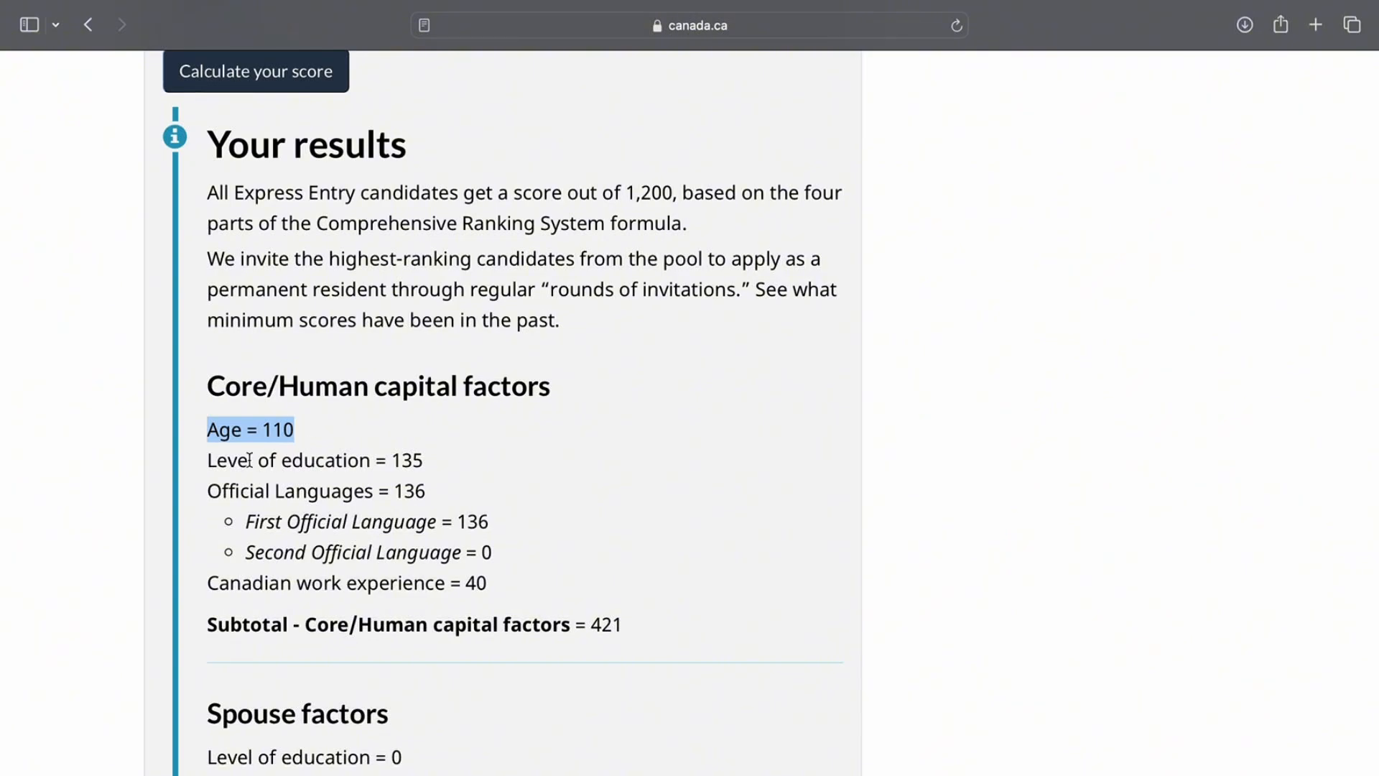
pyautogui.click(205, 466)
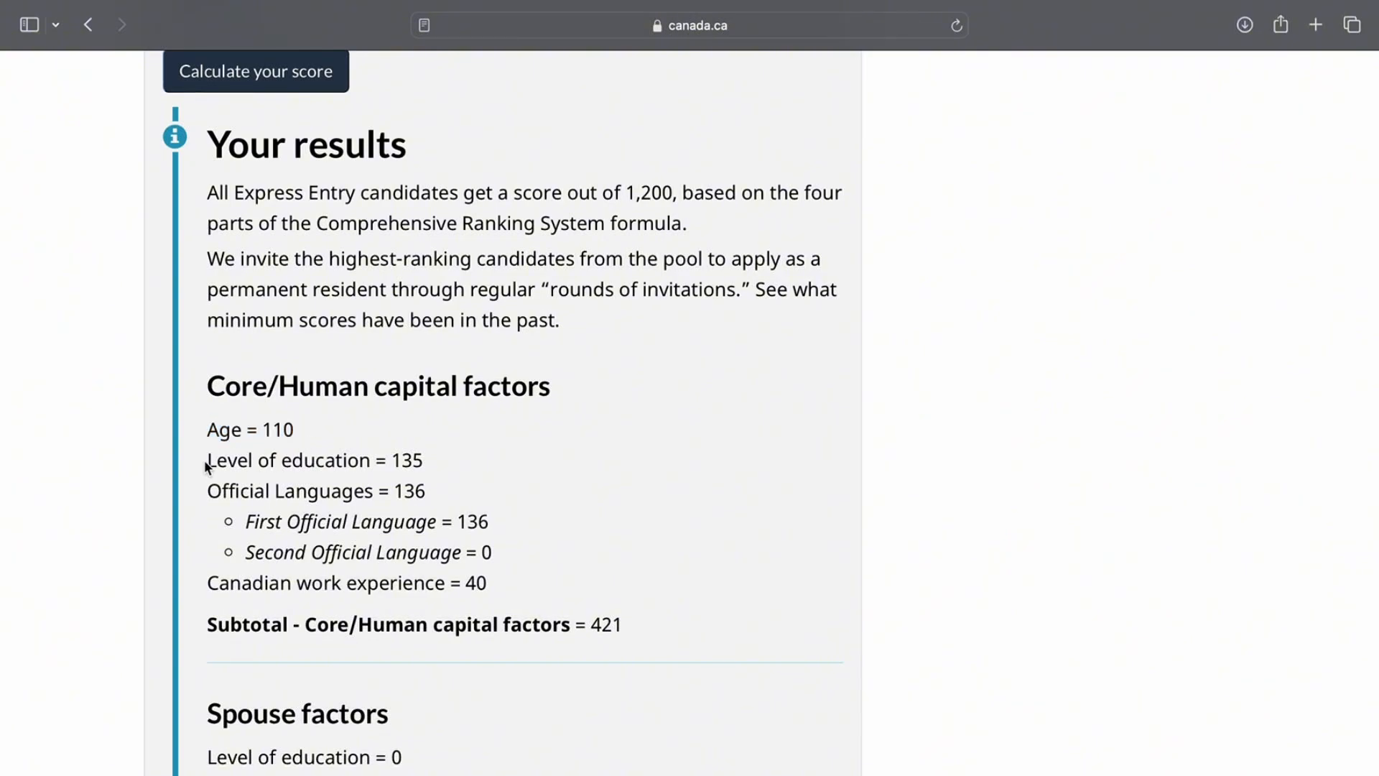
pyautogui.moveTo(206, 461); pyautogui.dragTo(443, 458)
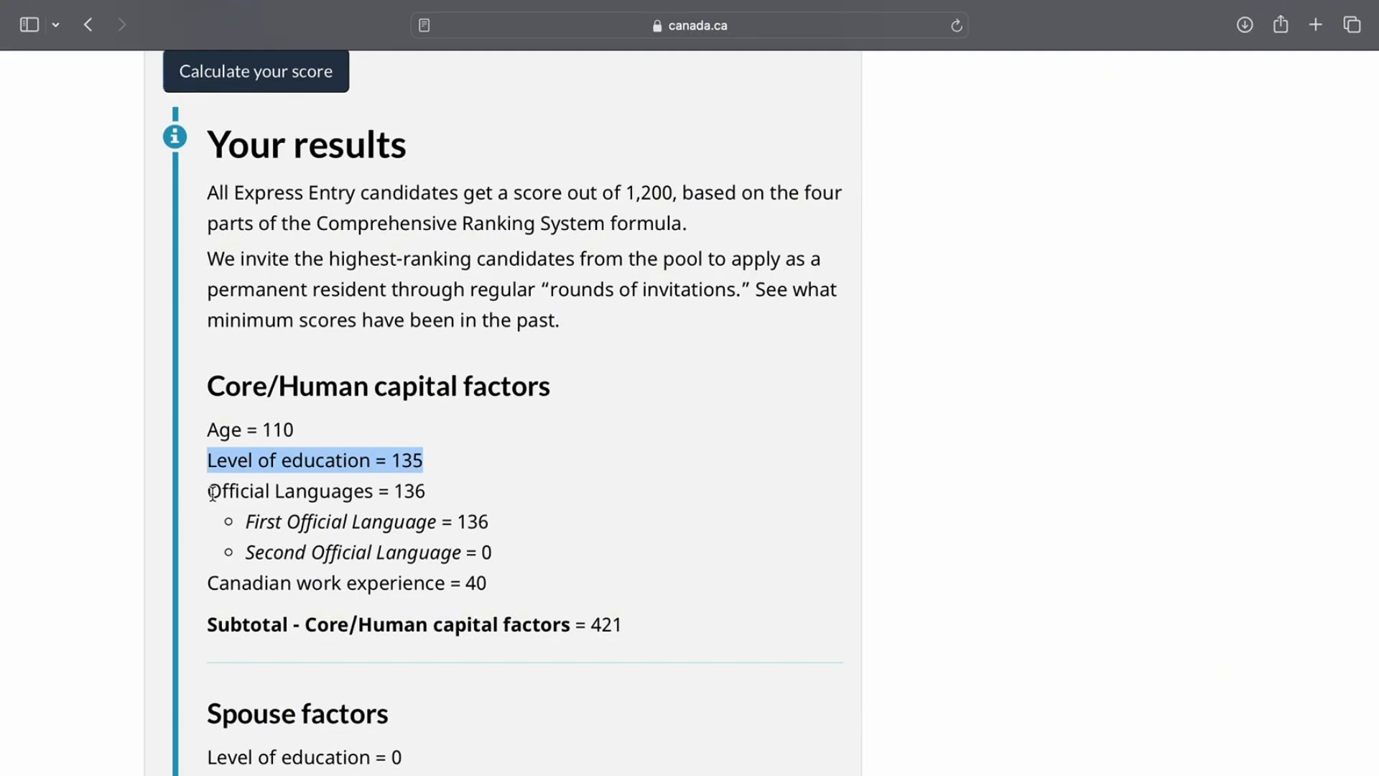
pyautogui.moveTo(208, 494); pyautogui.dragTo(437, 491)
pyautogui.moveTo(247, 520); pyautogui.dragTo(496, 523)
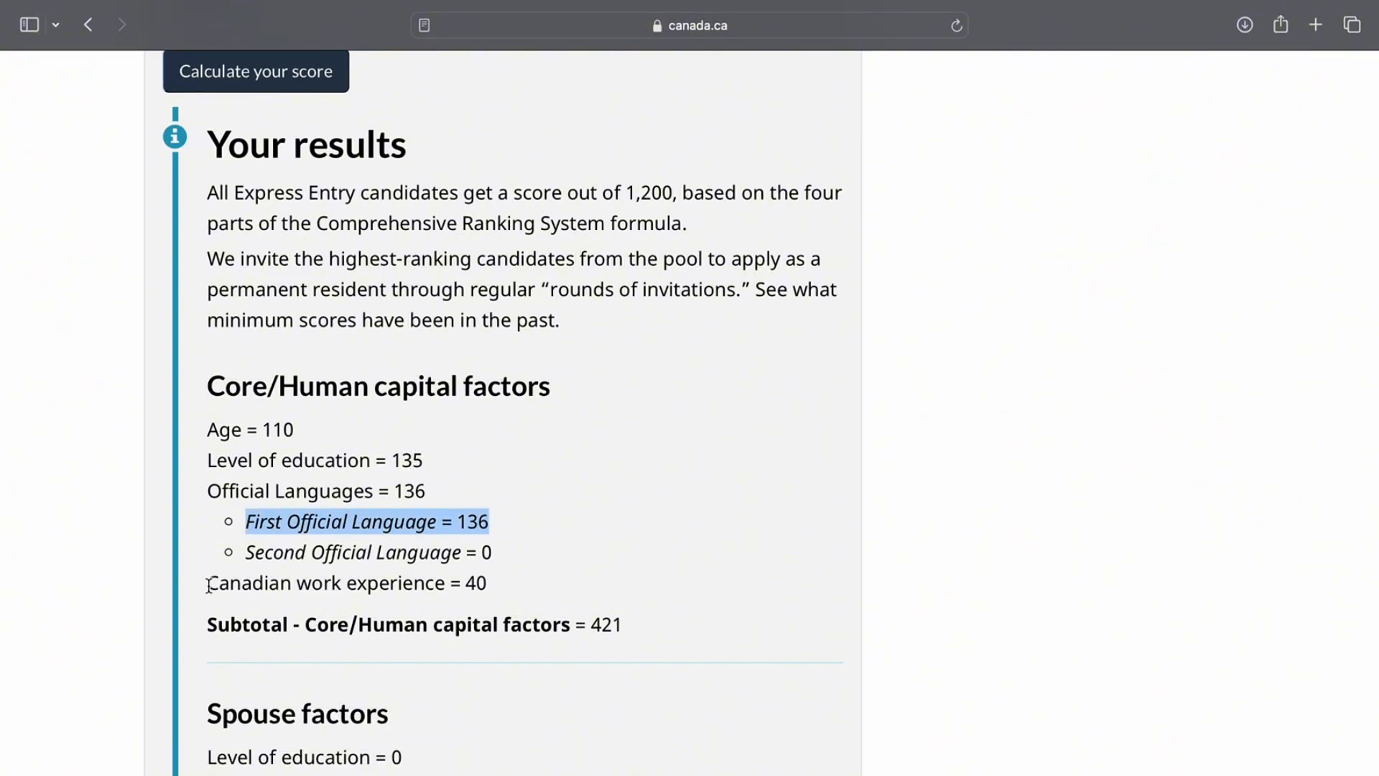
pyautogui.moveTo(208, 585); pyautogui.dragTo(494, 583)
pyautogui.scroll(-3, 639, 506)
pyautogui.moveTo(640, 510); pyautogui.dragTo(200, 517)
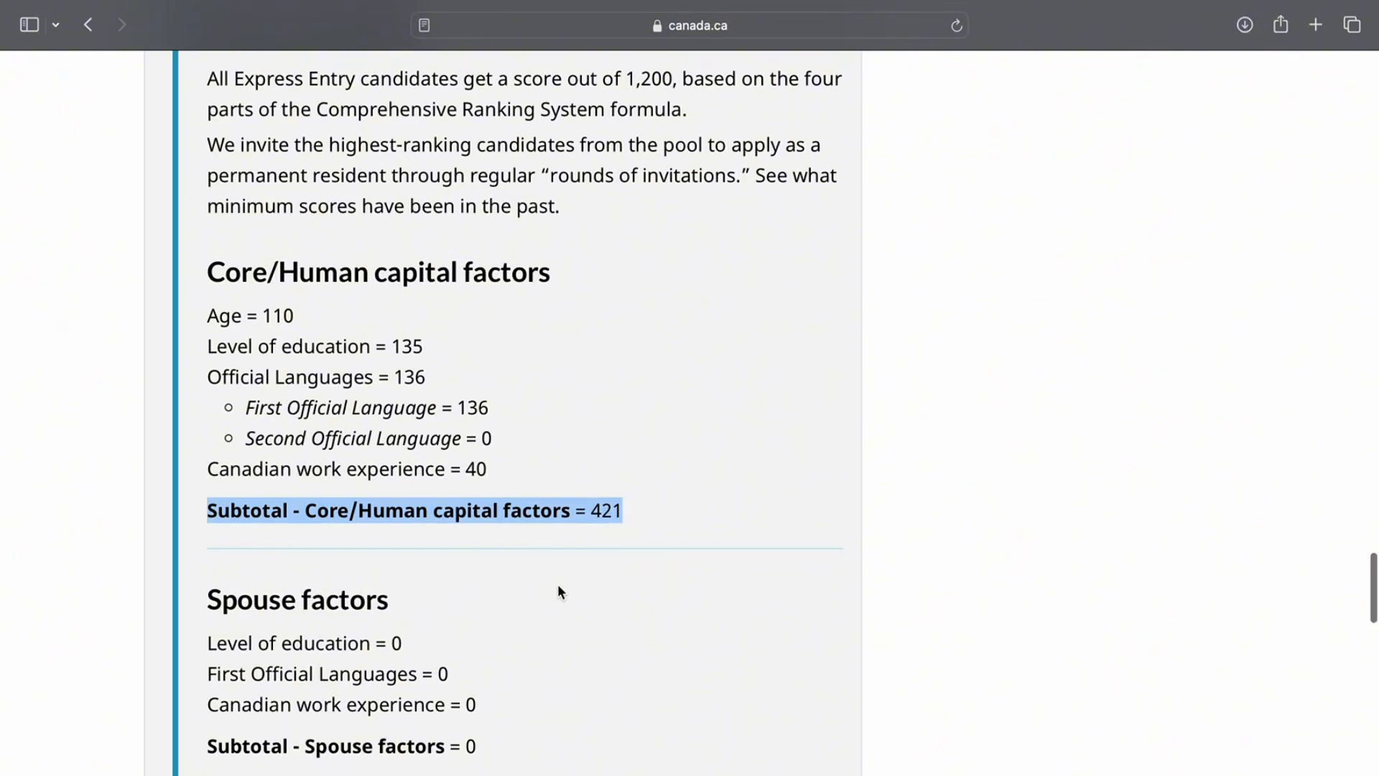
# Examine the spouse factors and the skill transferability factors, including education, foreign work experience, certificate of qualification and the subtotals
pyautogui.scroll(-4, 557, 591)
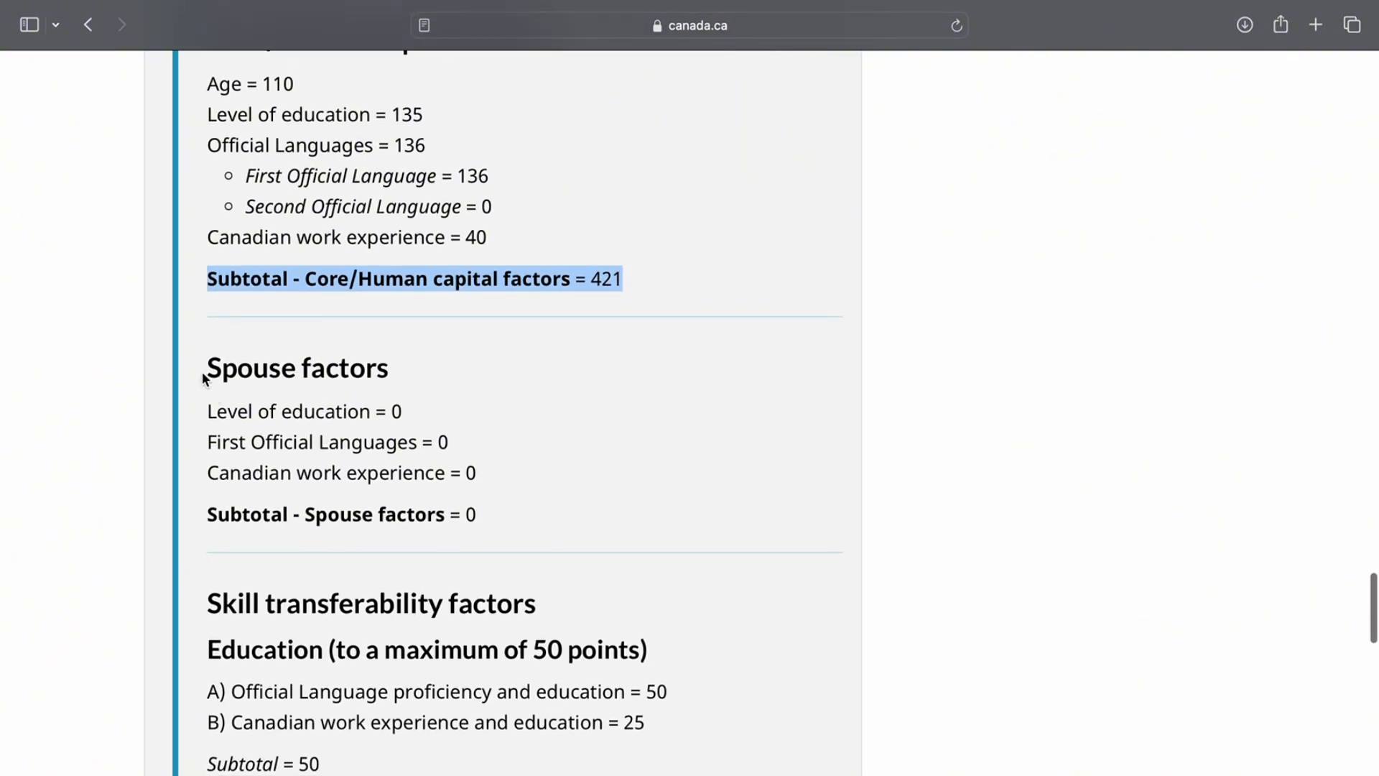
pyautogui.moveTo(206, 370); pyautogui.dragTo(480, 517)
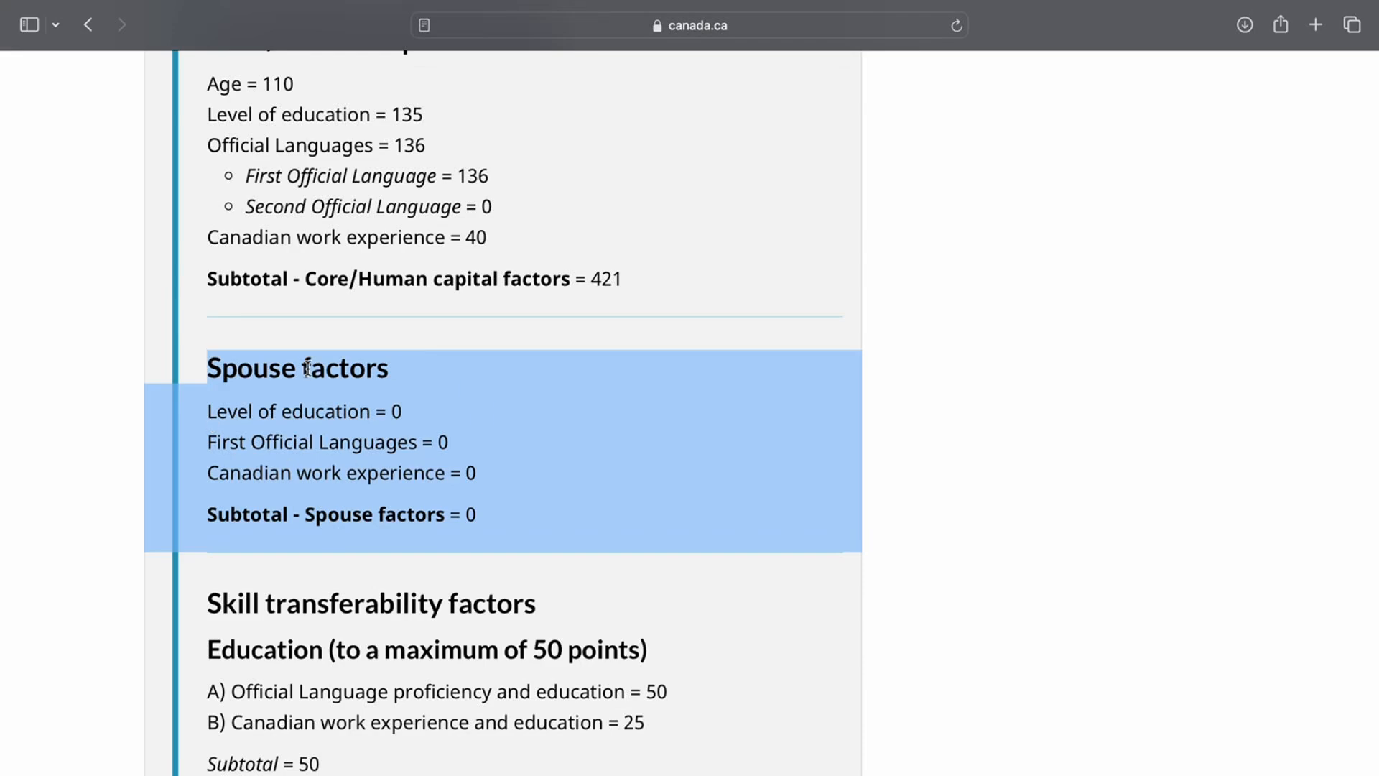
pyautogui.scroll(-10, 231, 406)
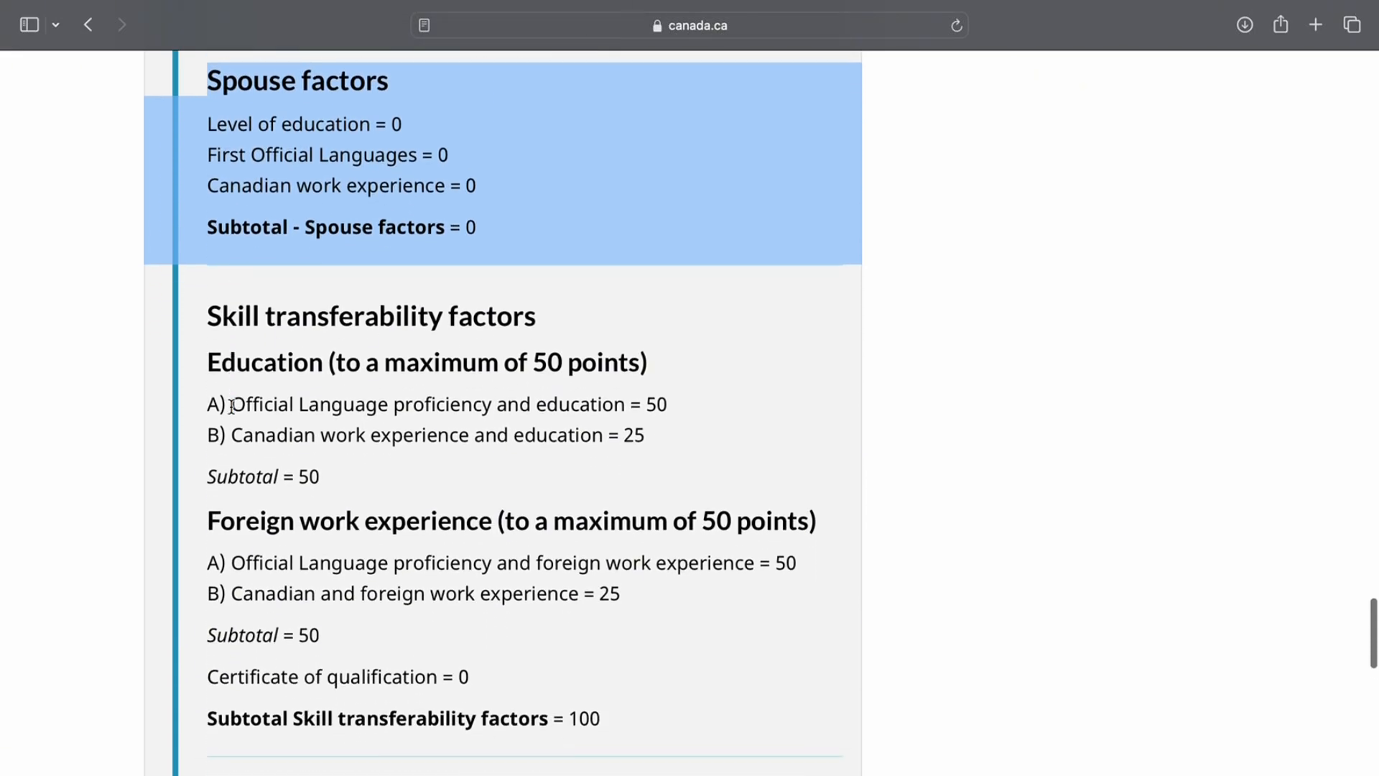
pyautogui.moveTo(202, 245); pyautogui.dragTo(542, 246)
pyautogui.moveTo(207, 334); pyautogui.dragTo(698, 332)
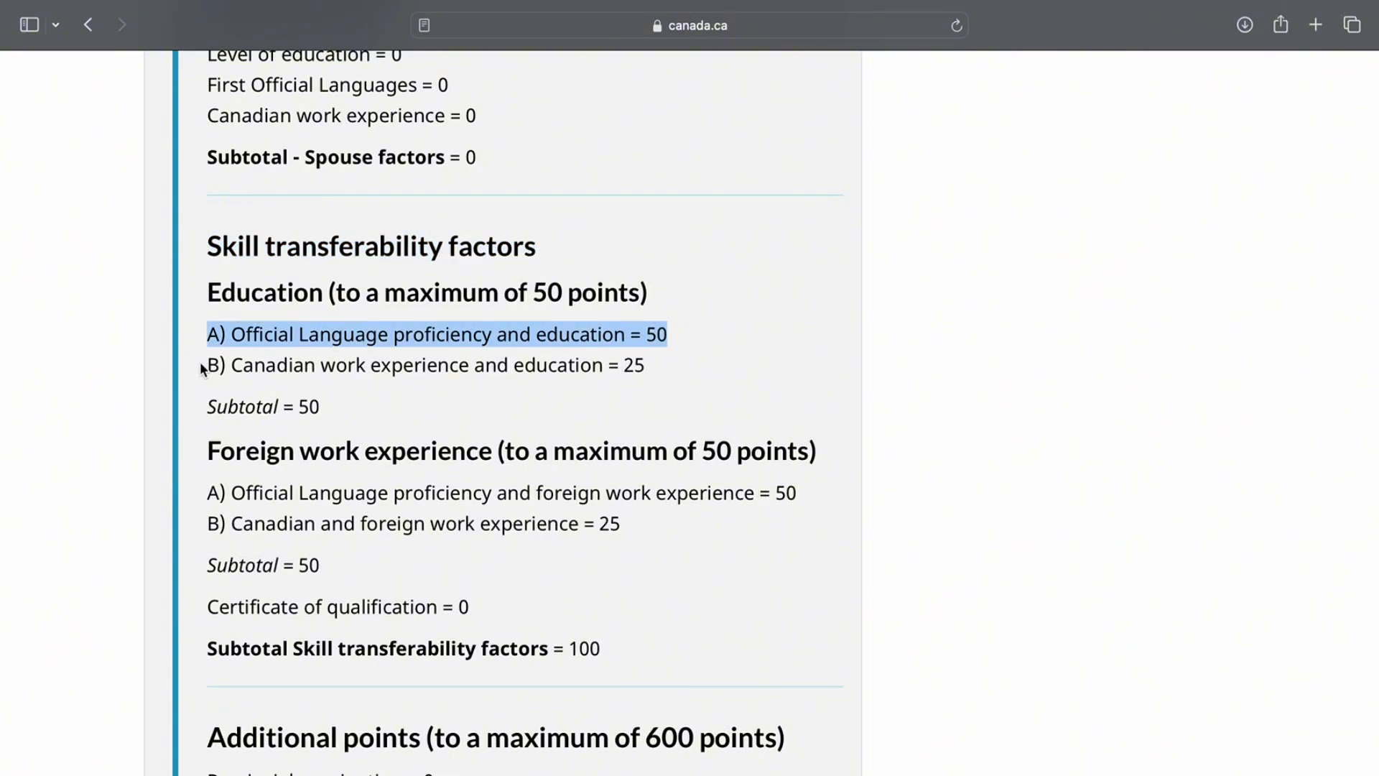
pyautogui.moveTo(202, 368); pyautogui.dragTo(622, 384)
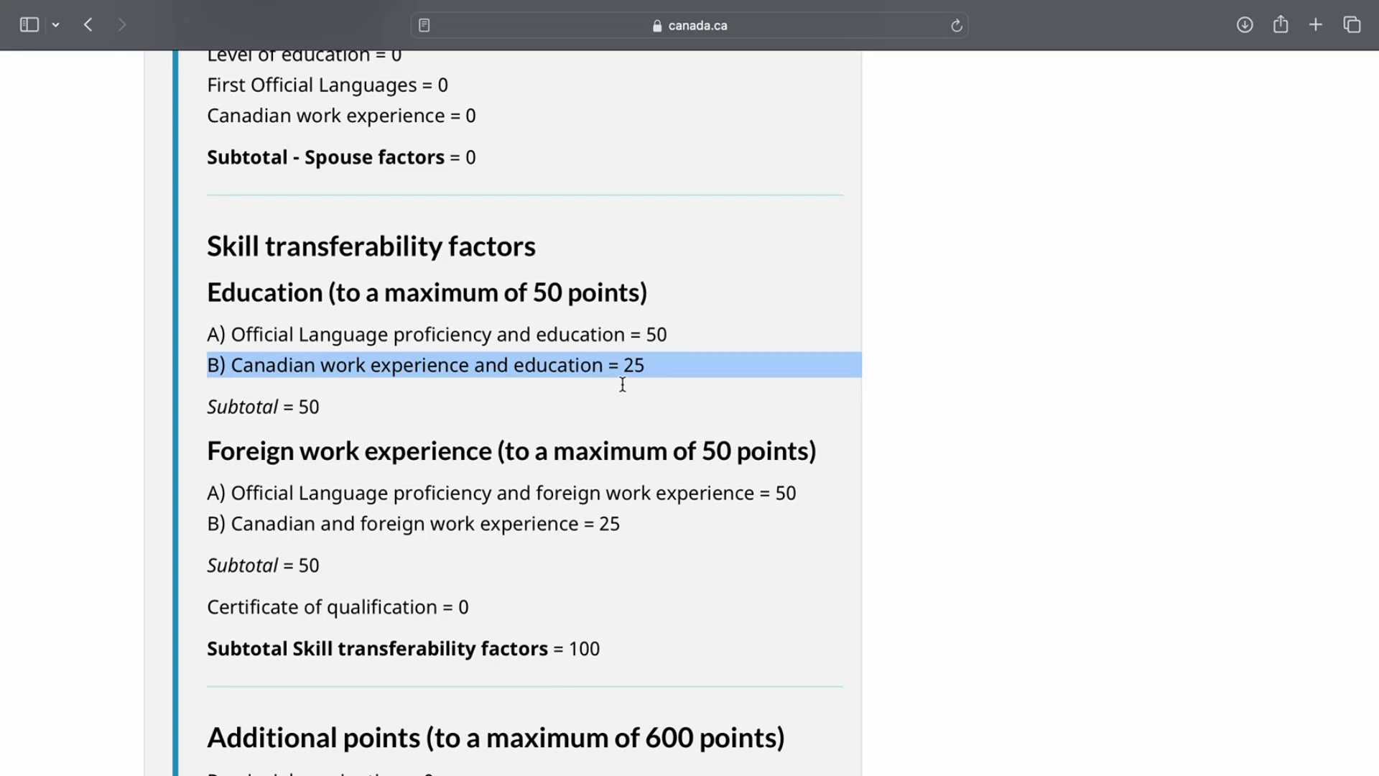
pyautogui.scroll(-2, 622, 381)
pyautogui.moveTo(205, 470); pyautogui.dragTo(329, 460)
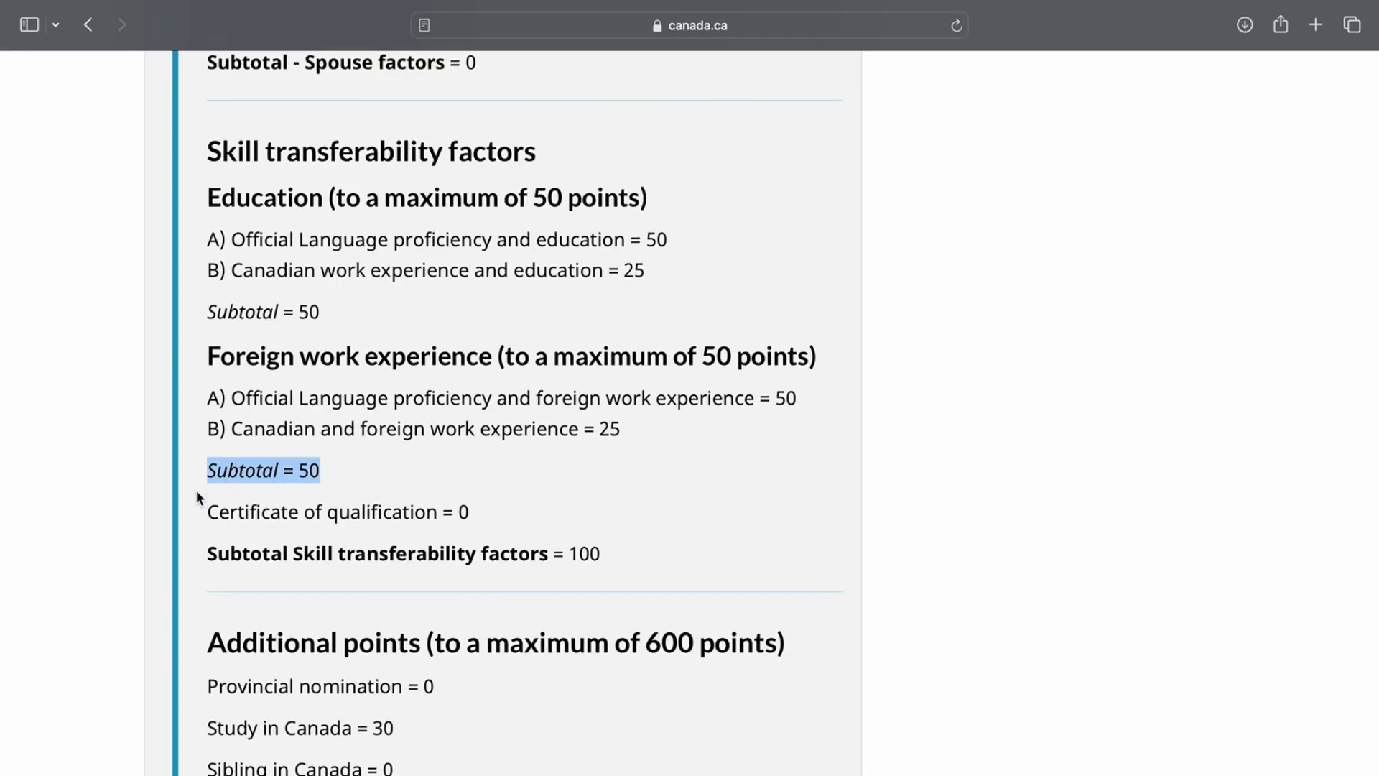
pyautogui.moveTo(201, 513); pyautogui.dragTo(473, 510)
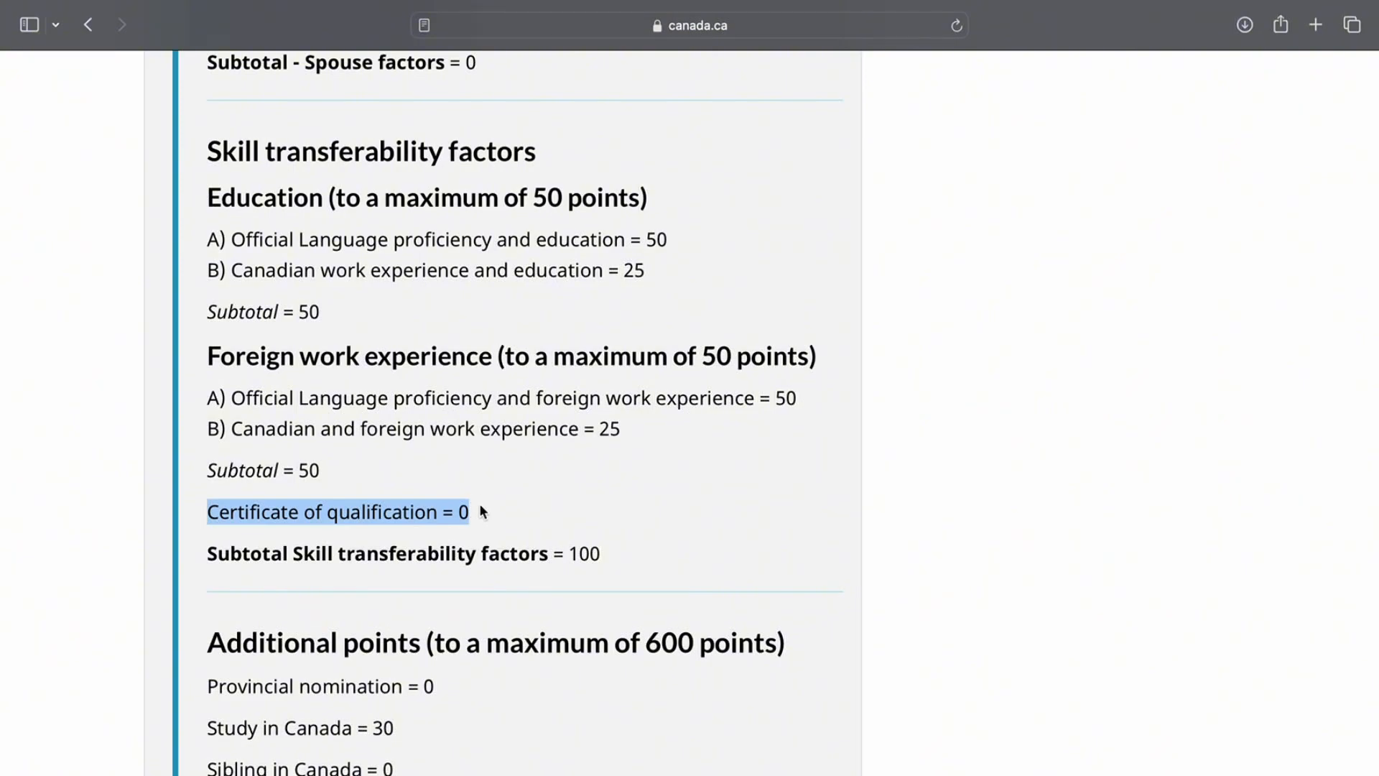
pyautogui.moveTo(206, 552); pyautogui.dragTo(619, 551)
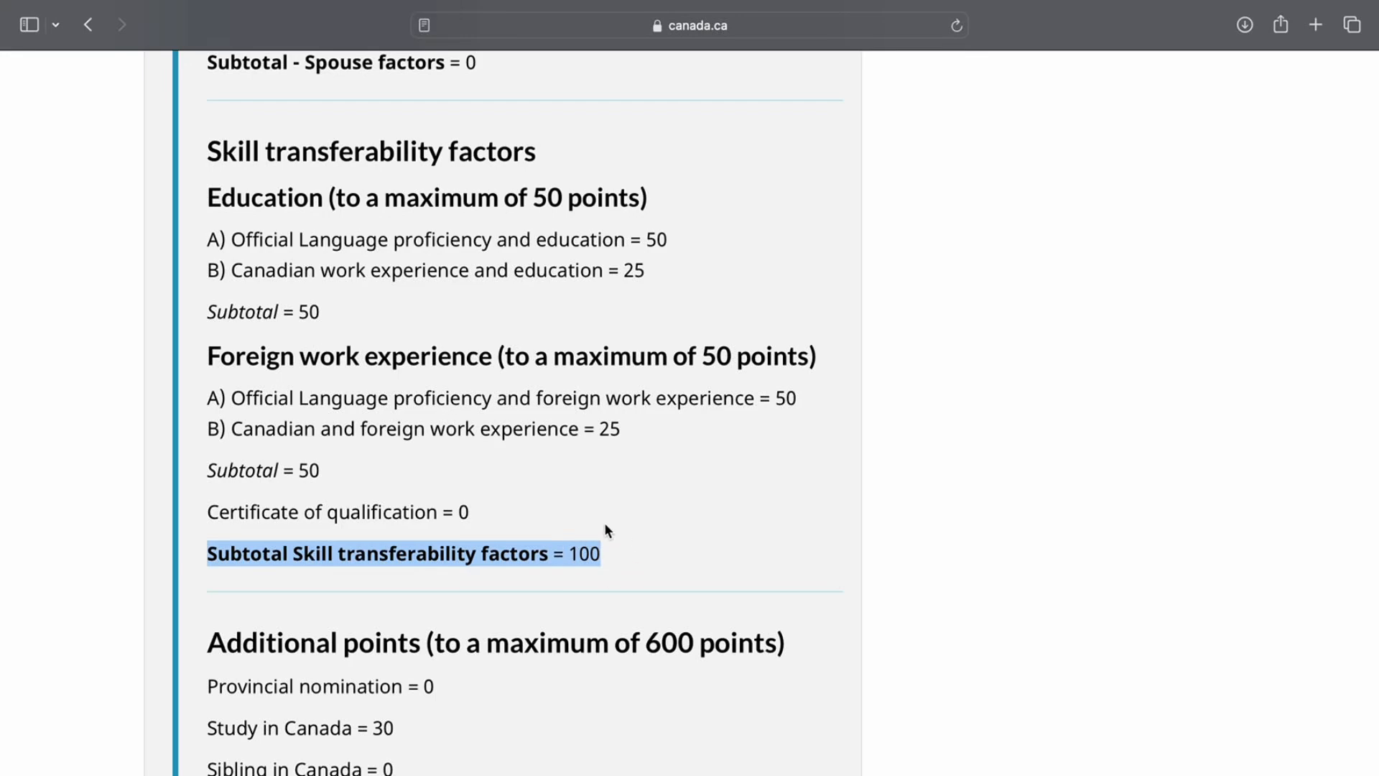
# Review each line of the additional points section, its subtotal and the Comprehensive Ranking System formula grand total
pyautogui.scroll(-5, 607, 530)
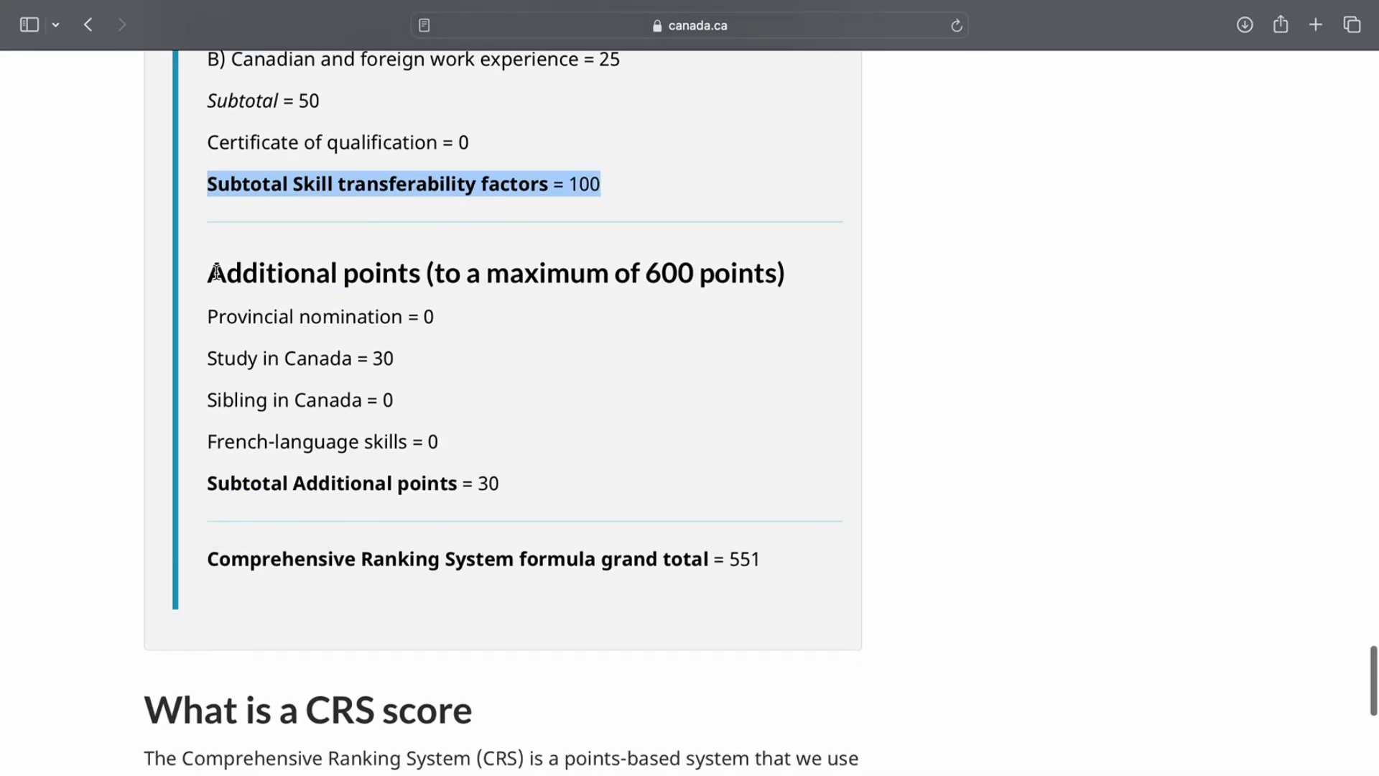
pyautogui.moveTo(205, 274); pyautogui.dragTo(803, 294)
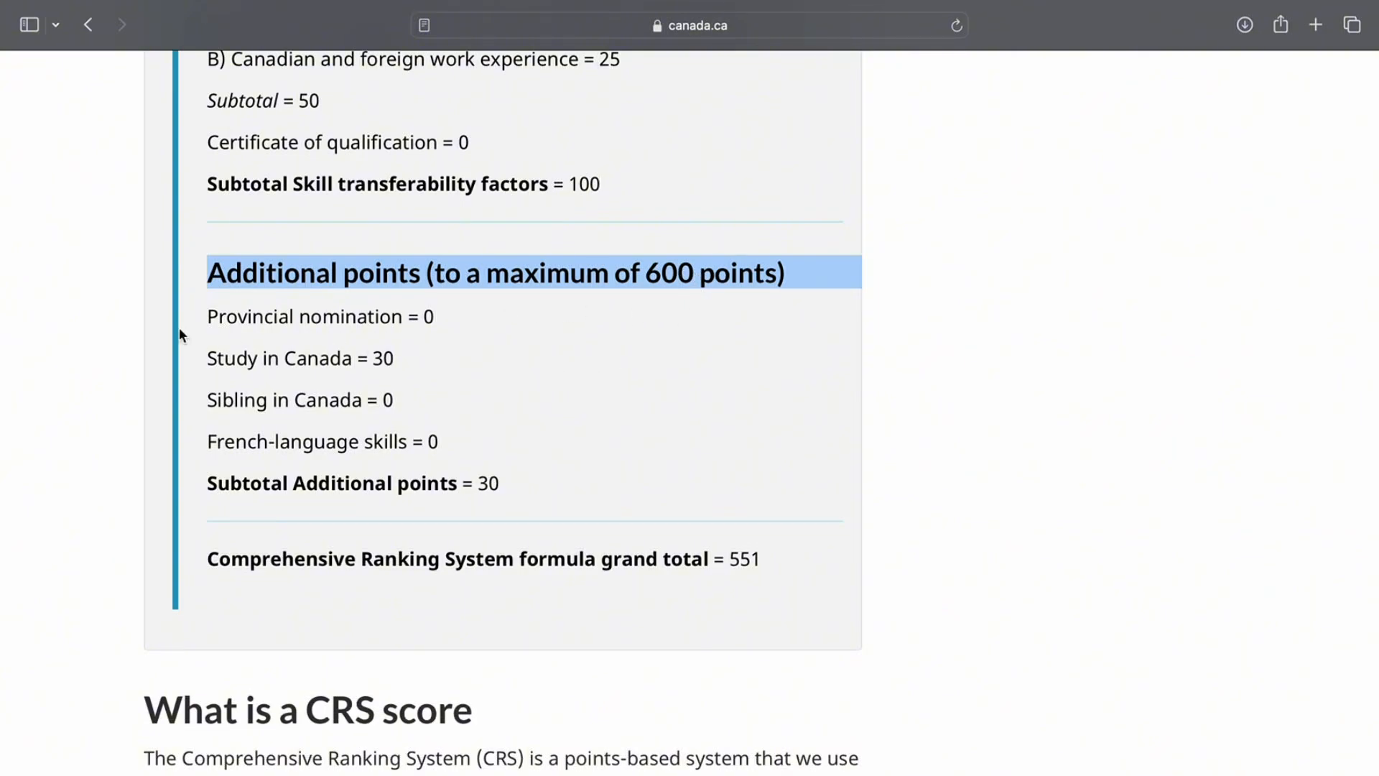
pyautogui.moveTo(205, 317); pyautogui.dragTo(443, 321)
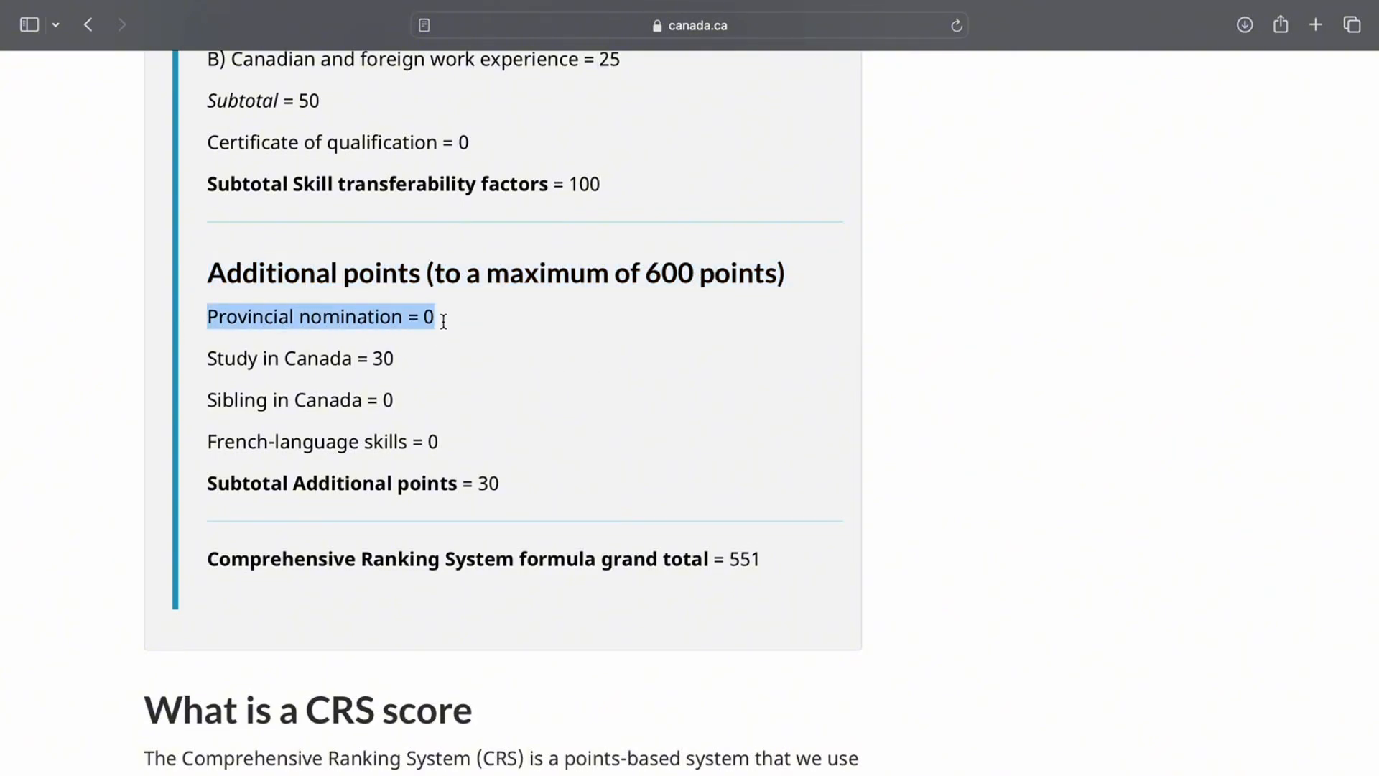
pyautogui.moveTo(204, 359); pyautogui.dragTo(390, 364)
pyautogui.moveTo(206, 400); pyautogui.dragTo(418, 396)
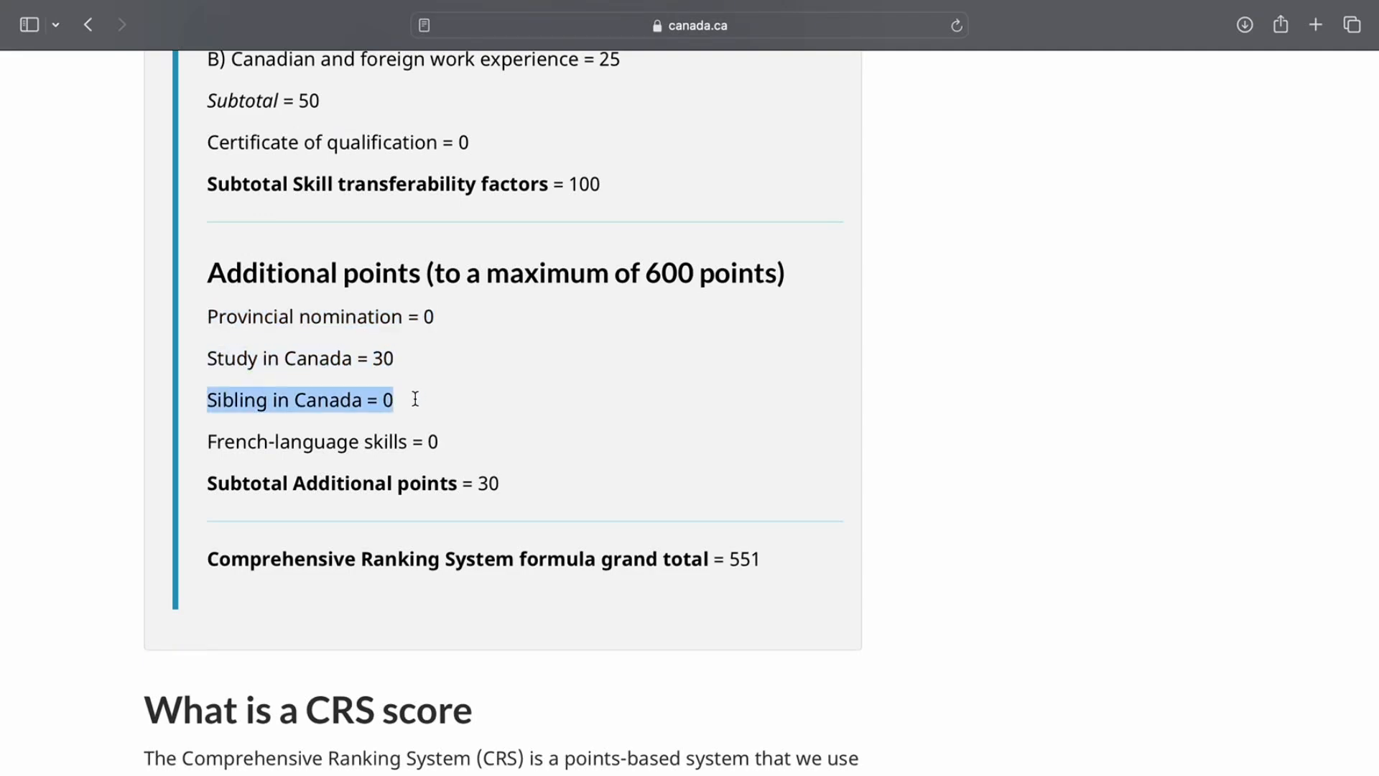
pyautogui.moveTo(206, 442); pyautogui.dragTo(465, 431)
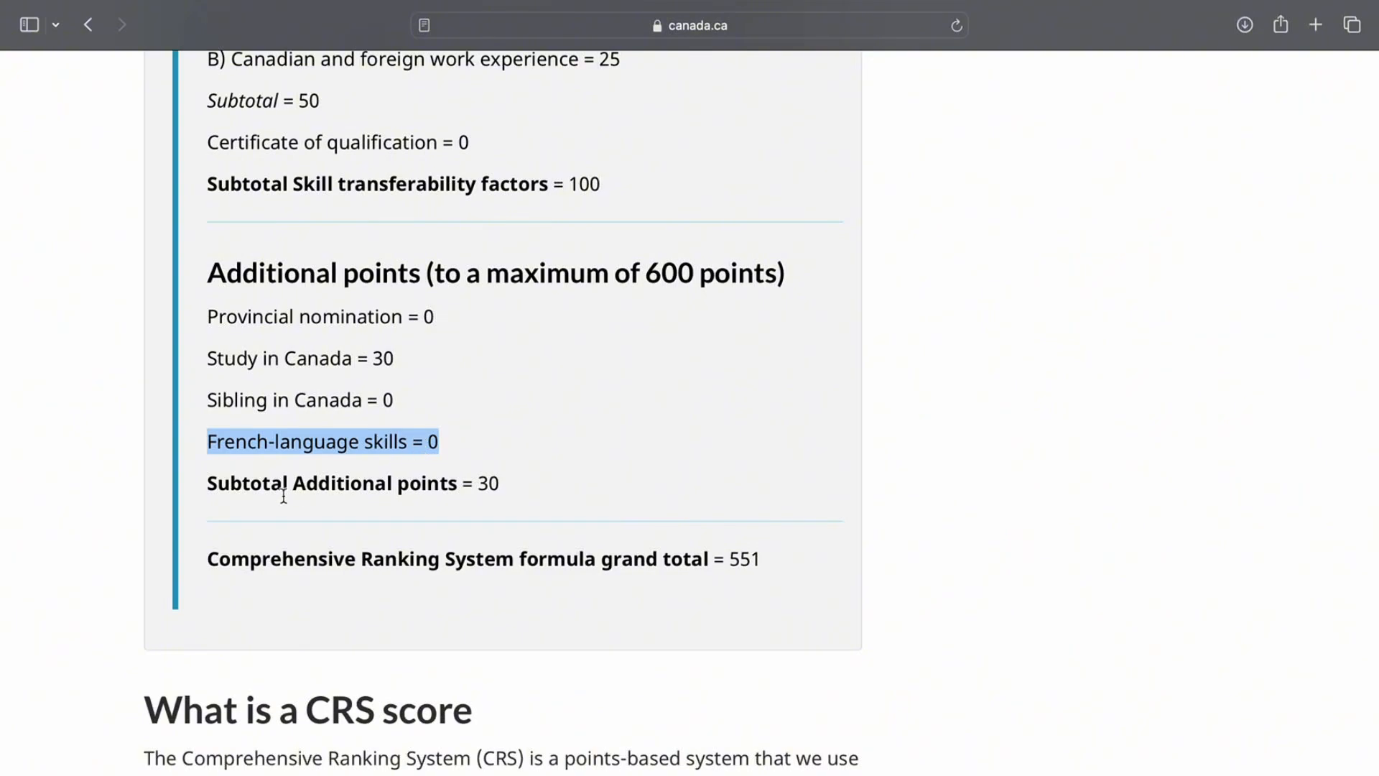
pyautogui.moveTo(207, 483); pyautogui.dragTo(510, 491)
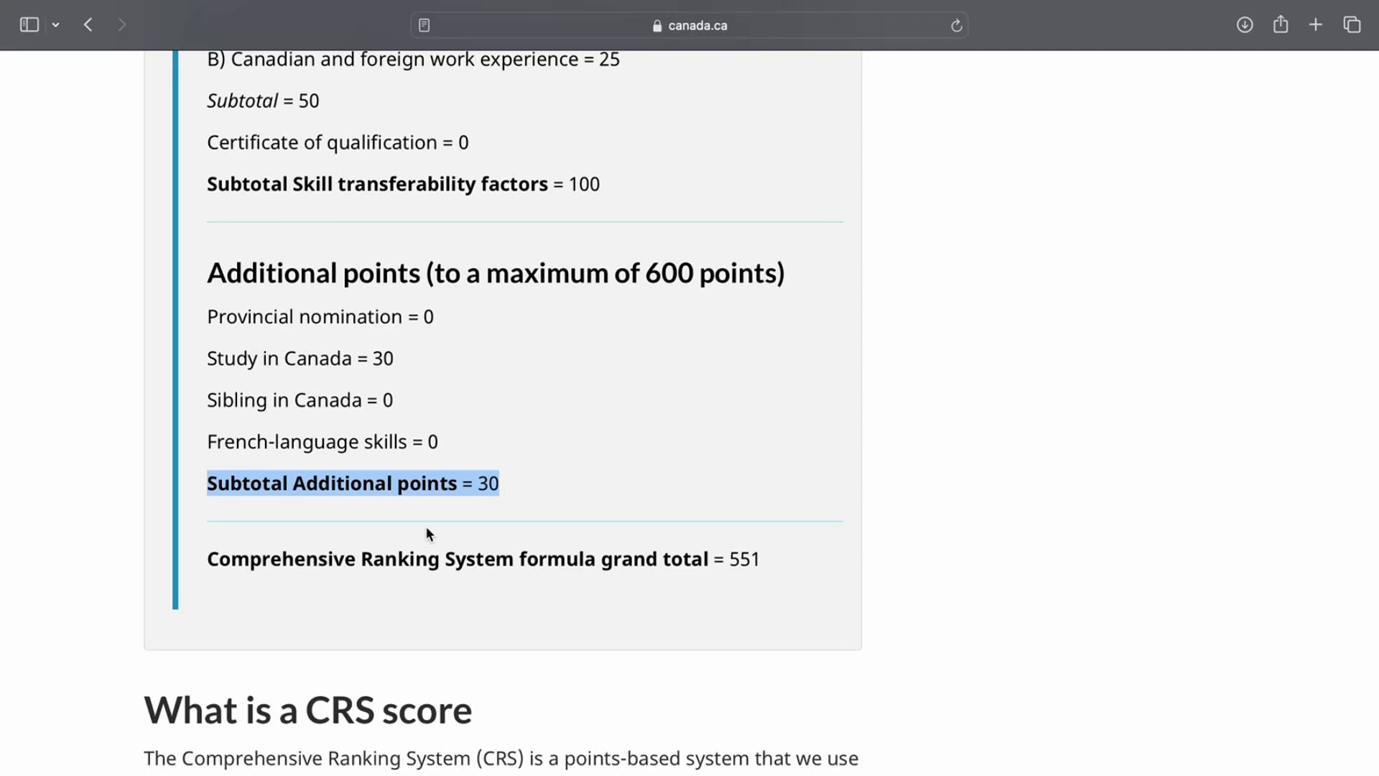
pyautogui.moveTo(195, 560); pyautogui.dragTo(759, 568)
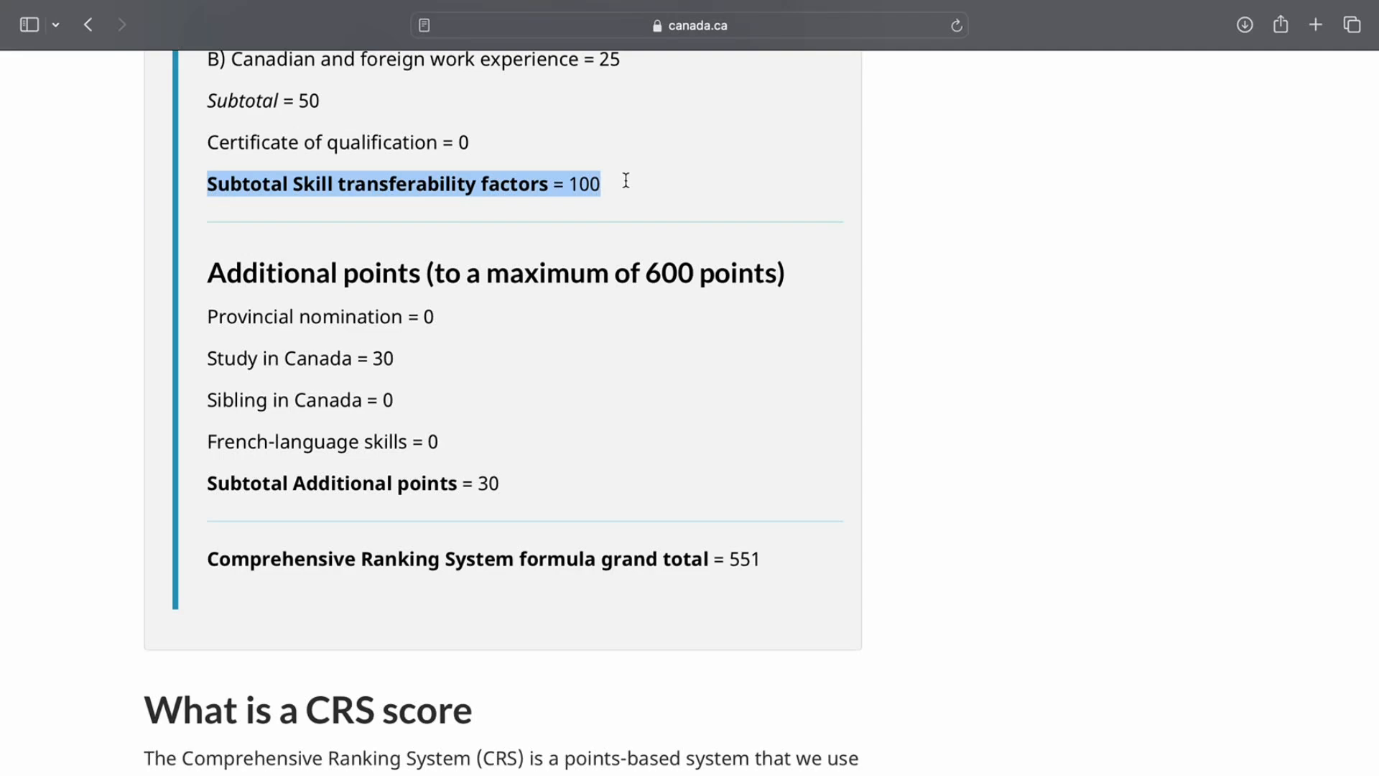
# Recheck the section subtotals from skill transferability back to core factors against the grand total
pyautogui.scroll(10, 625, 180)
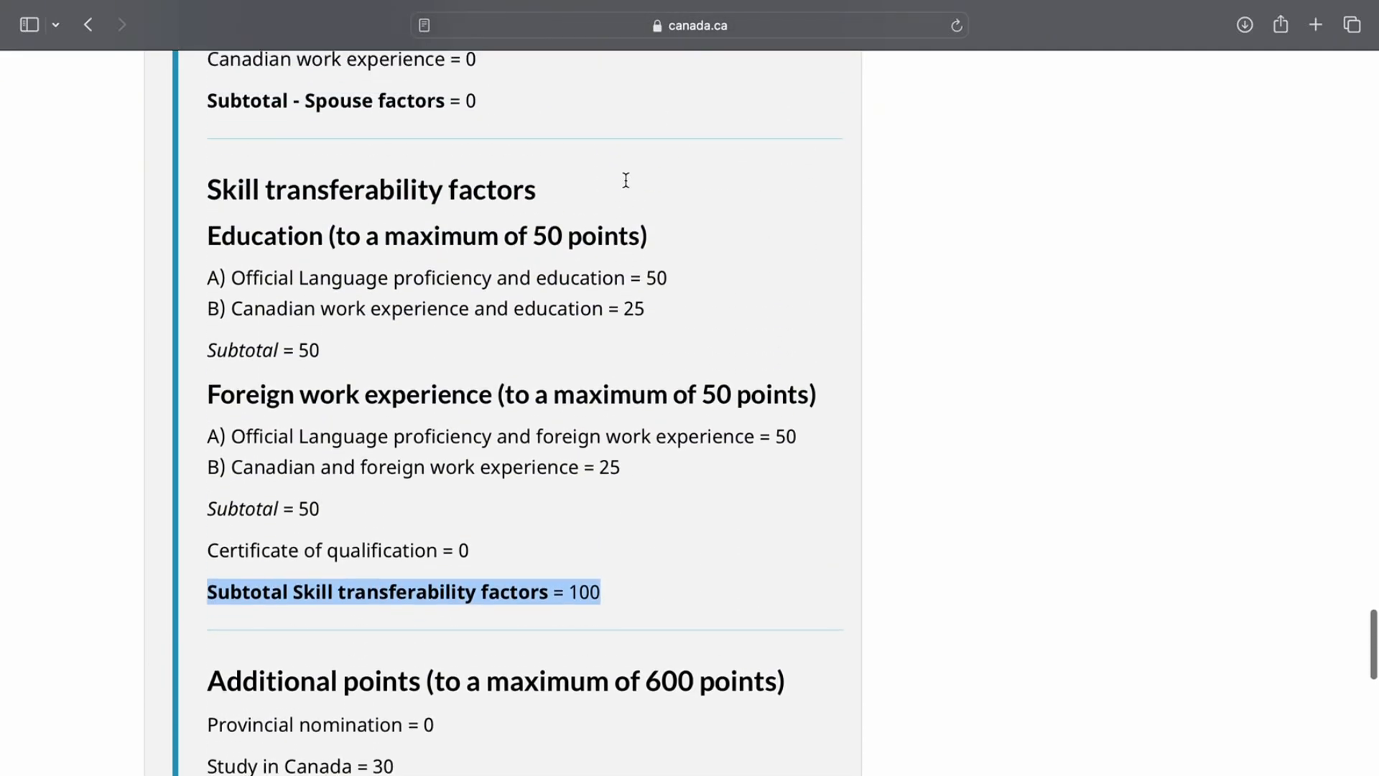
pyautogui.scroll(10, 625, 181)
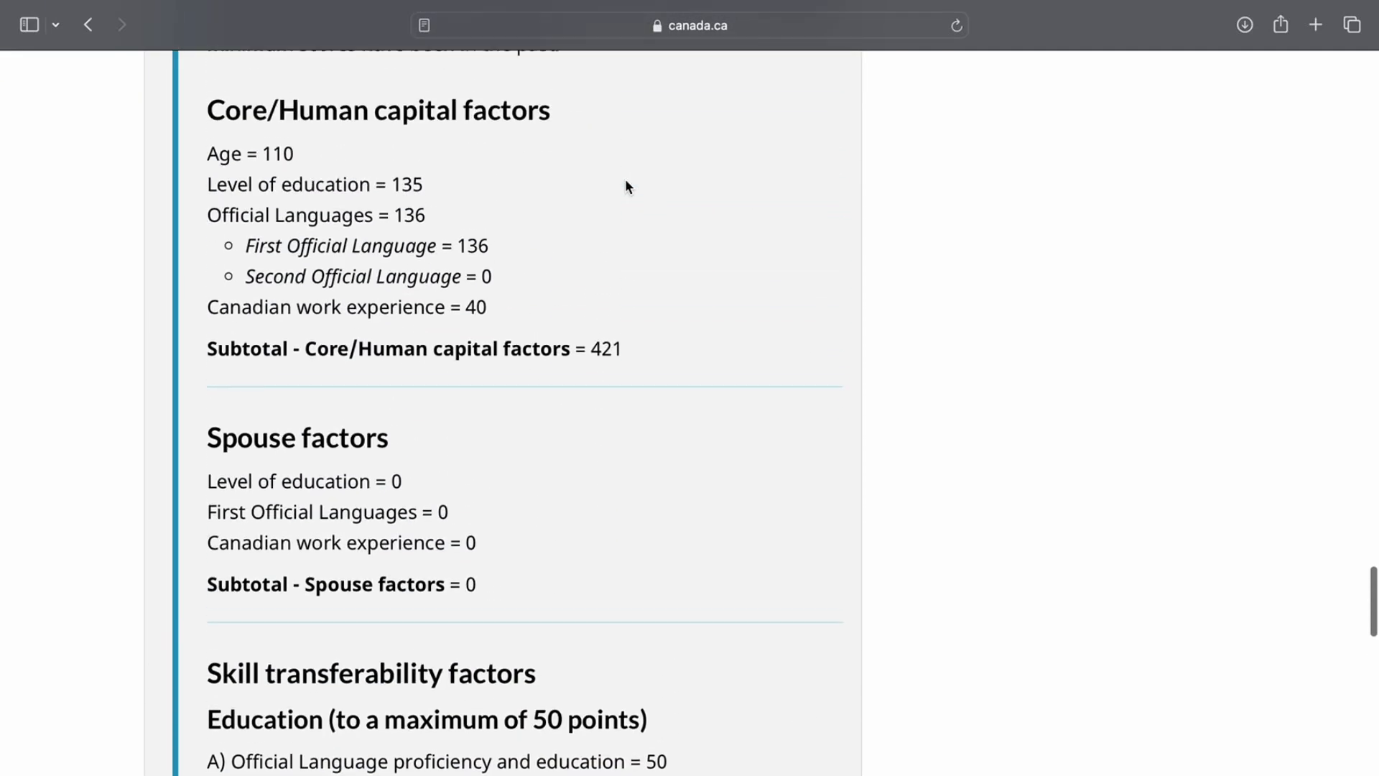
pyautogui.scroll(-20, 619, 509)
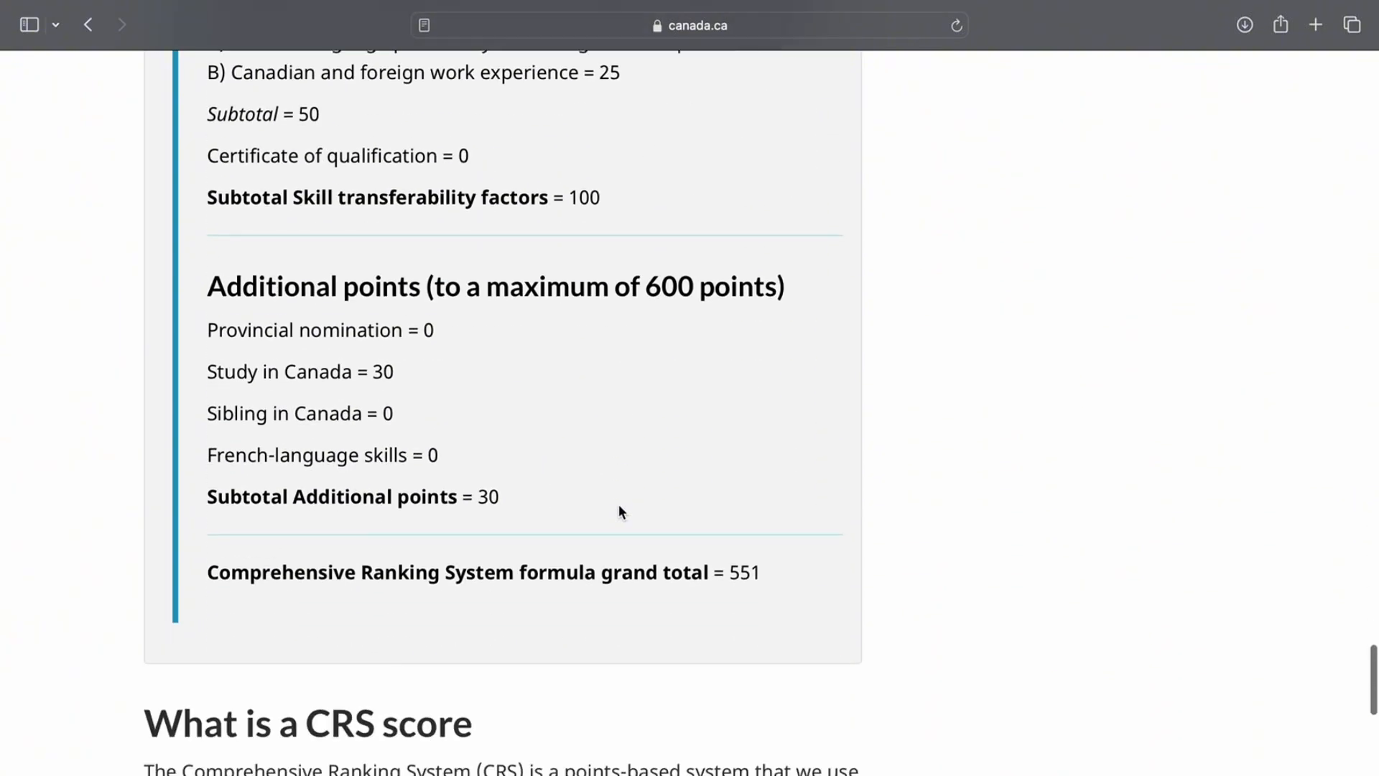